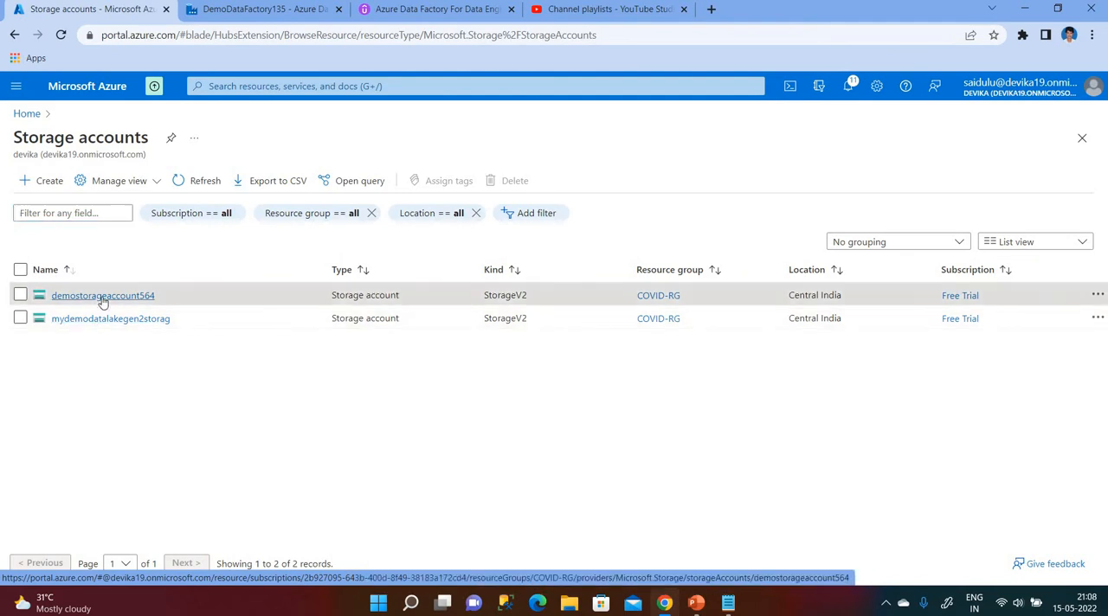
Open the input container of the demostorageaccount564 storage account to view its files.
{"action": "left_click", "coordinate": [99, 298]}
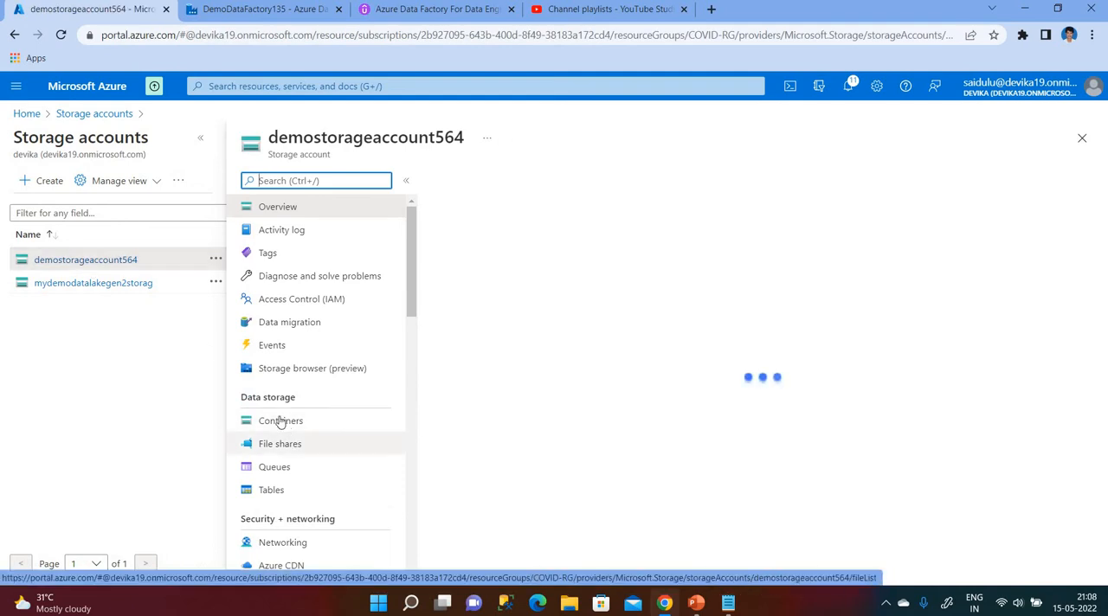
{"action": "left_click", "coordinate": [280, 421]}
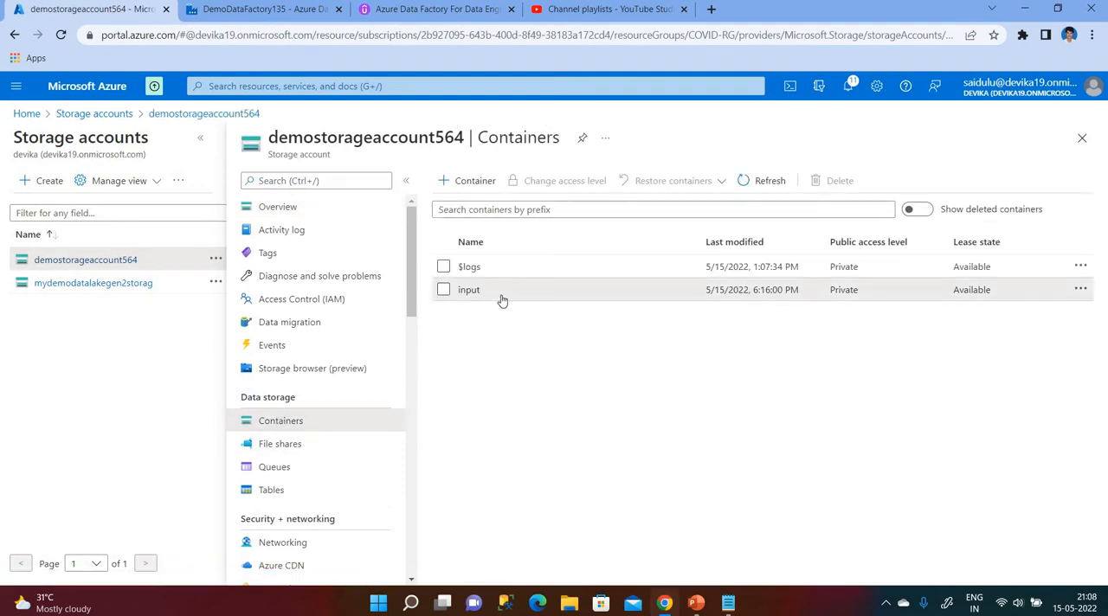
{"action": "left_click", "coordinate": [501, 296]}
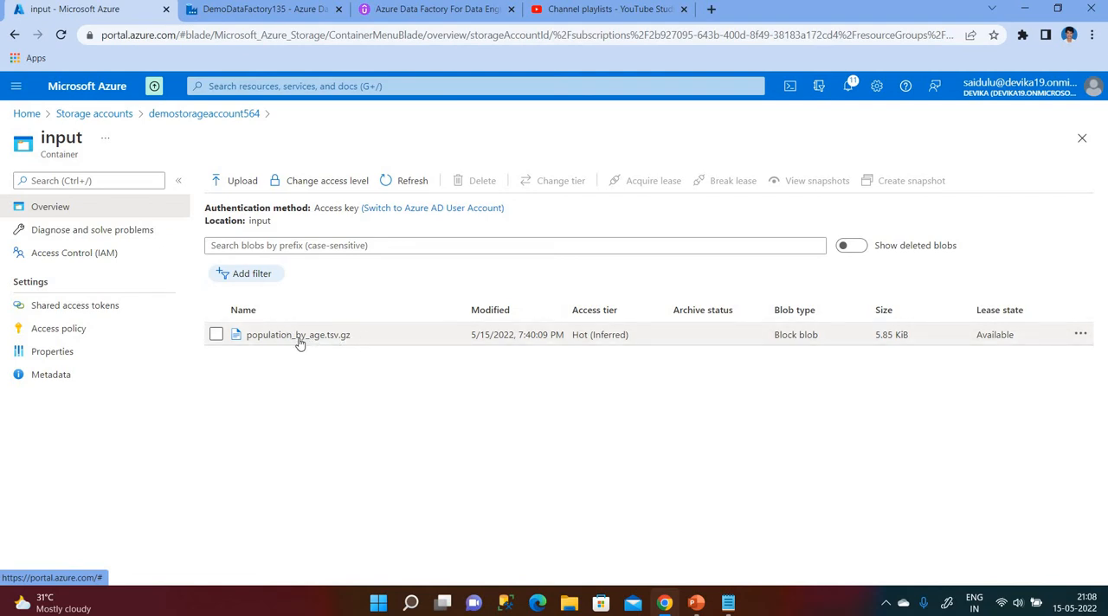
Switch to authoring in DemoDataFactory135 and set the ds_ingest_population_data dataset's file path to population_by_age.tsv.gz in the input container.
{"action": "left_click", "coordinate": [283, 10]}
{"action": "left_click", "coordinate": [21, 246]}
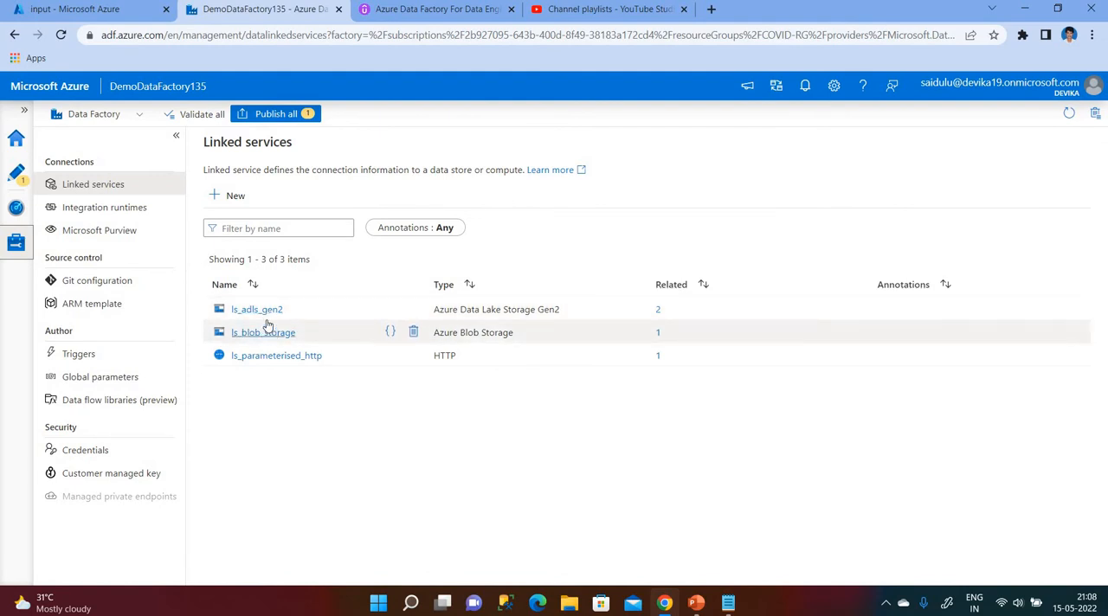
{"action": "left_click", "coordinate": [17, 175]}
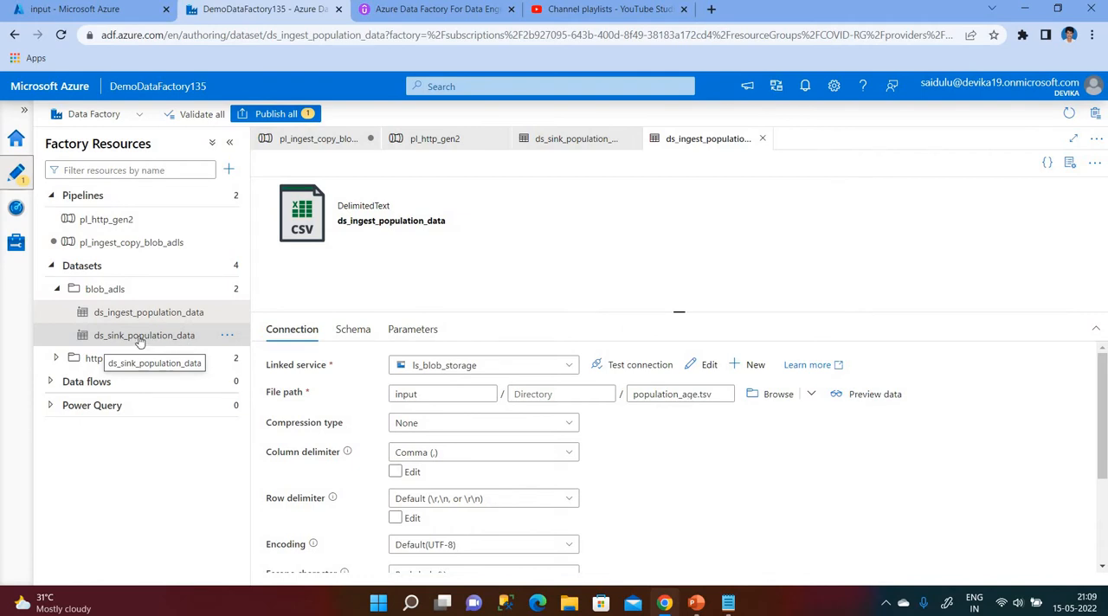
{"action": "left_click", "coordinate": [155, 314]}
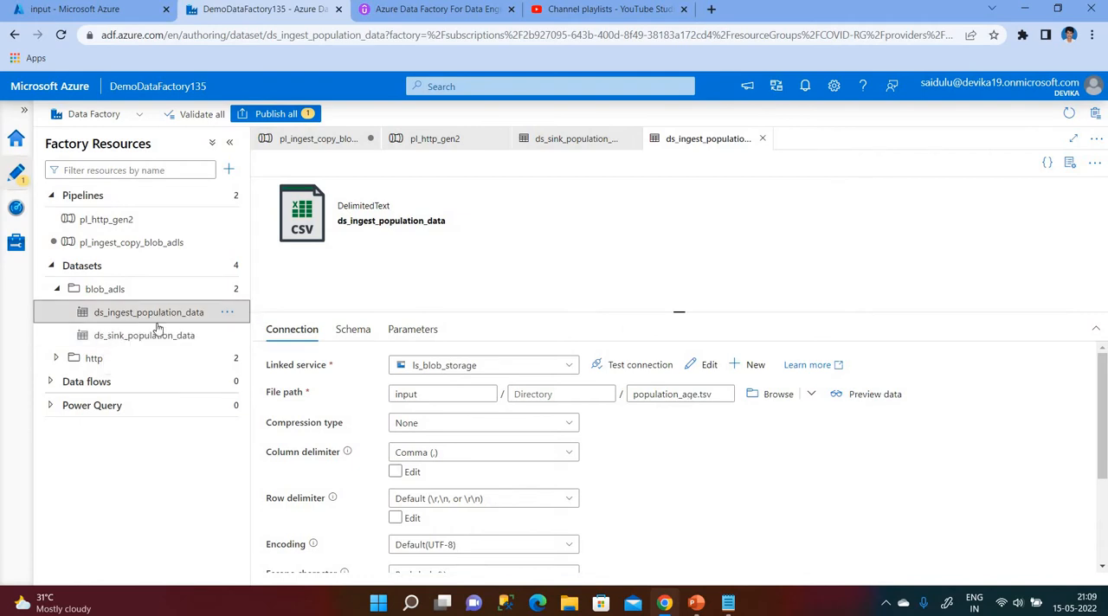
{"action": "left_click", "coordinate": [766, 398]}
{"action": "left_click", "coordinate": [719, 193]}
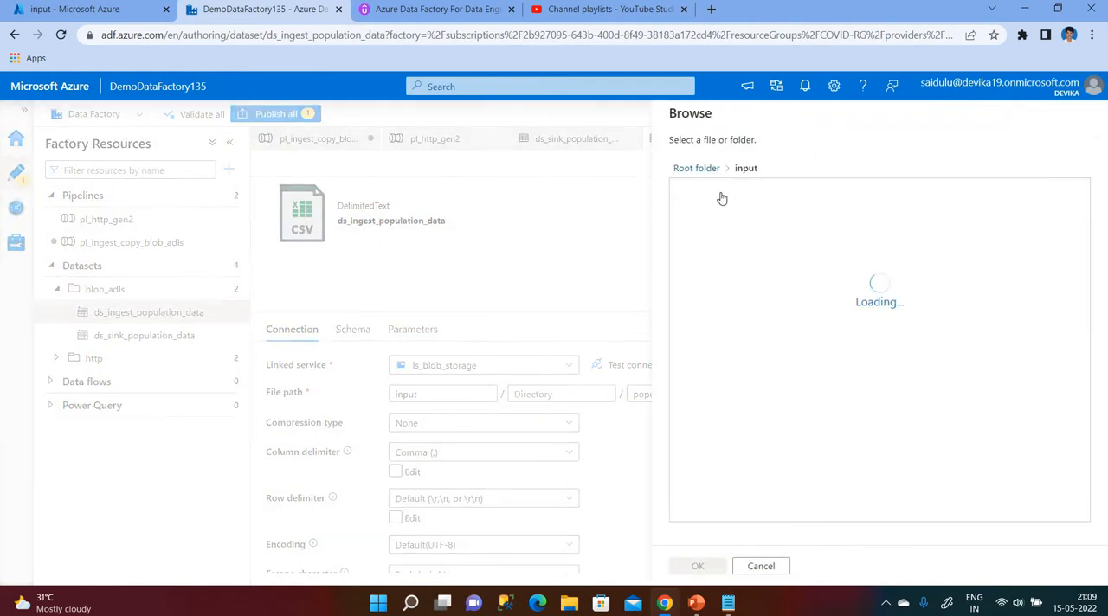
{"action": "left_click", "coordinate": [724, 197]}
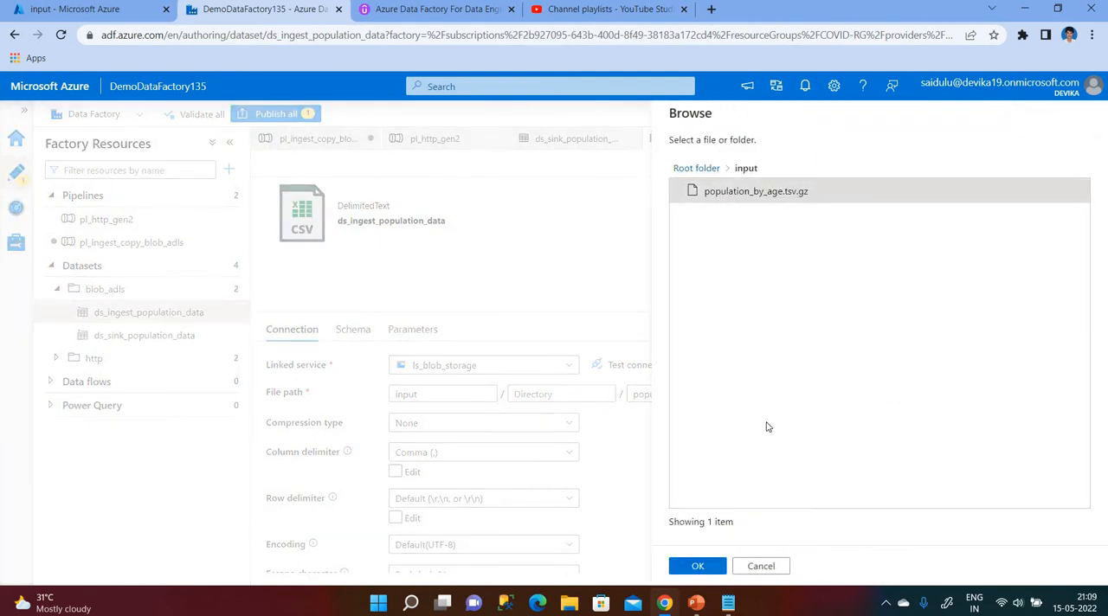
{"action": "left_click", "coordinate": [698, 567]}
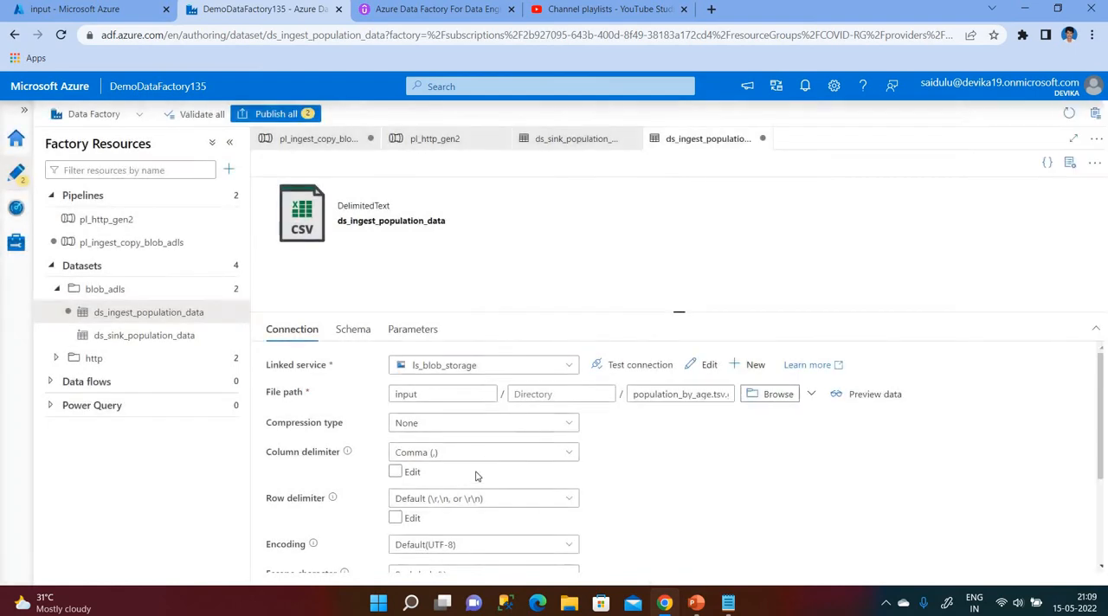
Set the ds_ingest_population_data dataset's compression type to gzip (.gz) and its column delimiter to Tab (\t).
{"action": "left_click", "coordinate": [433, 425]}
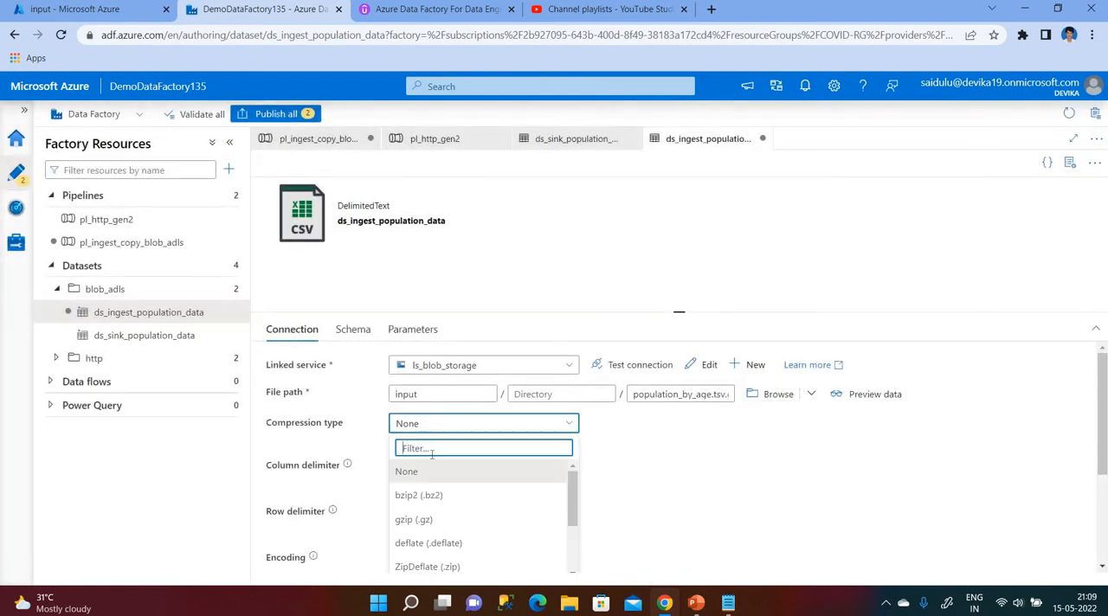
{"action": "left_click", "coordinate": [412, 523]}
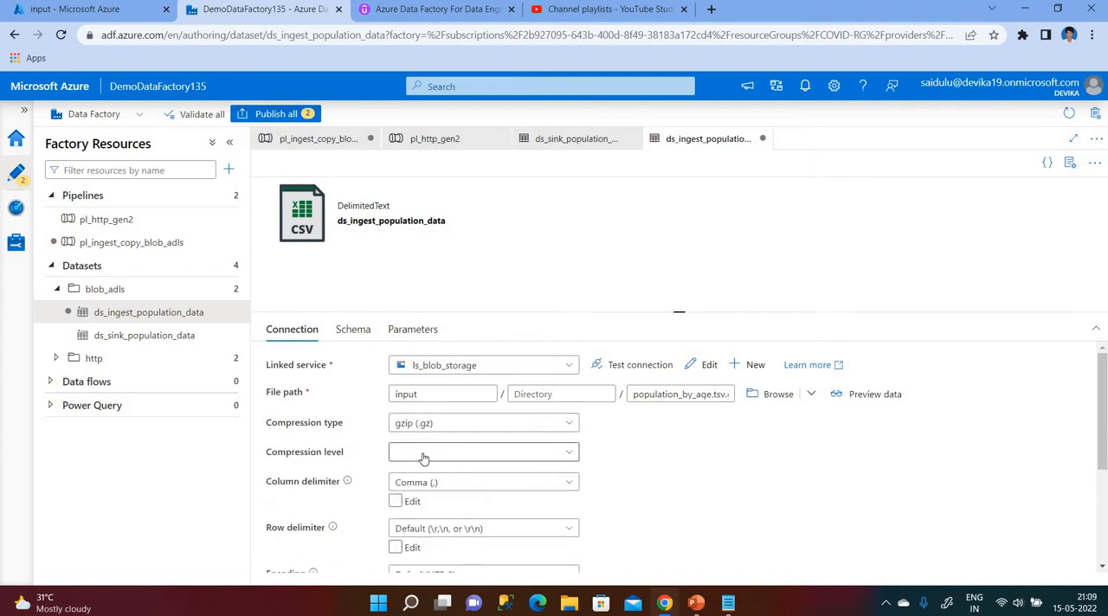
{"action": "left_click", "coordinate": [421, 483]}
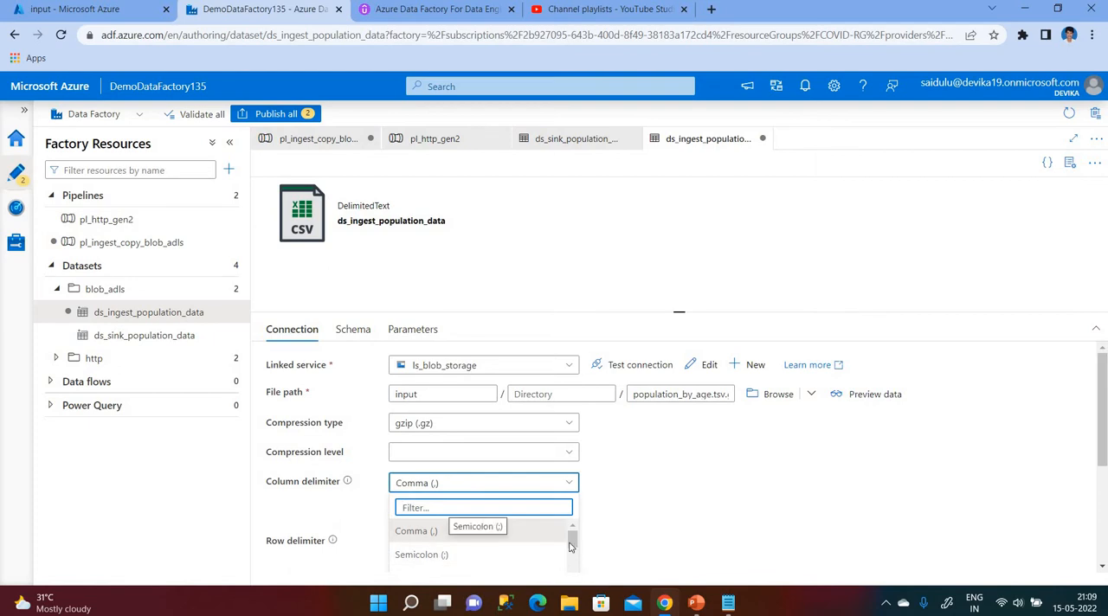
{"action": "left_click_drag", "start_coordinate": [571, 549], "coordinate": [571, 563]}
{"action": "left_click", "coordinate": [418, 537]}
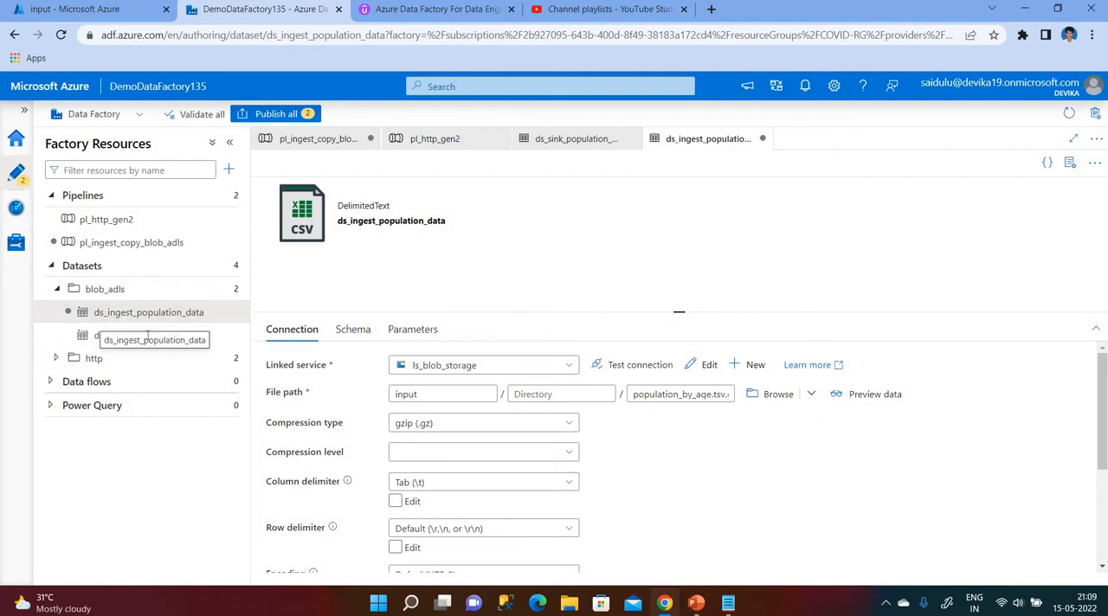
In the ds_sink_population_data dataset, set the column delimiter to Tab (\t) and the file name to population_by_age.tsv.
{"action": "left_click", "coordinate": [99, 339]}
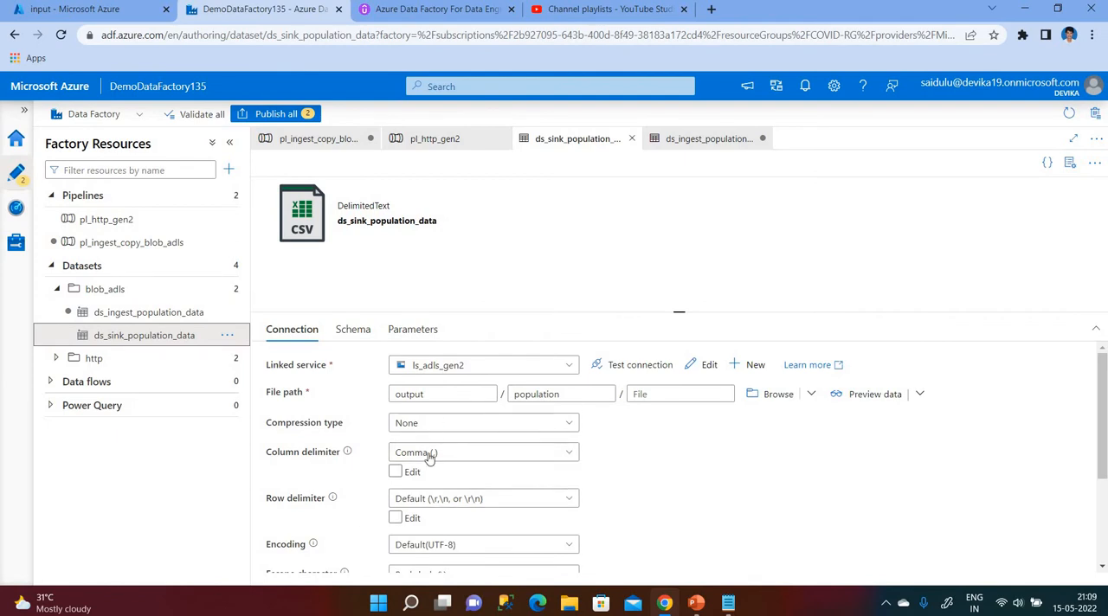
{"action": "left_click", "coordinate": [665, 395]}
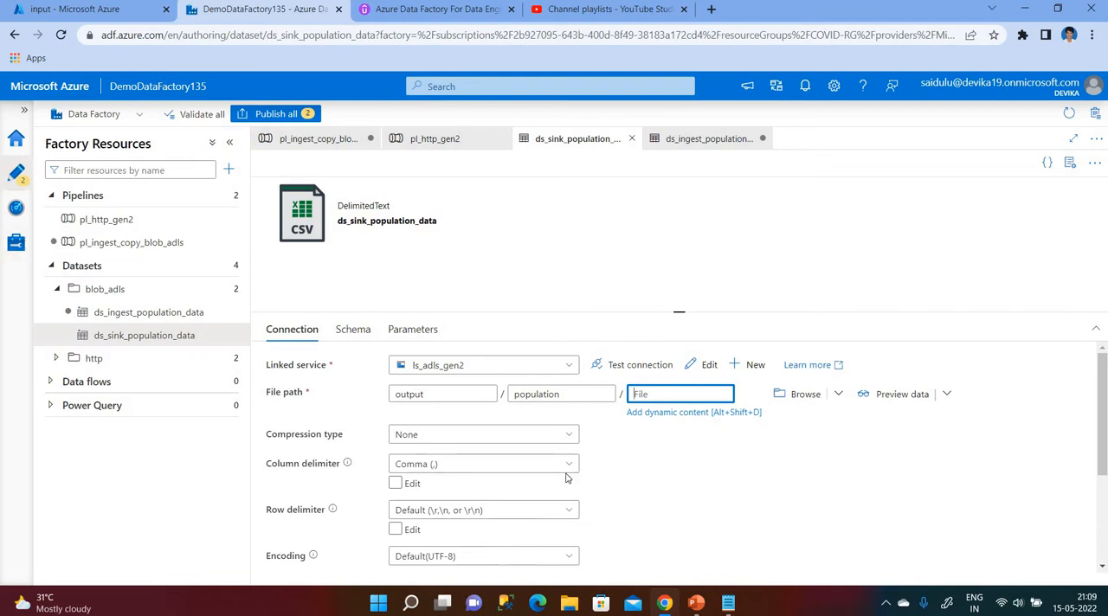
{"action": "left_click", "coordinate": [423, 469]}
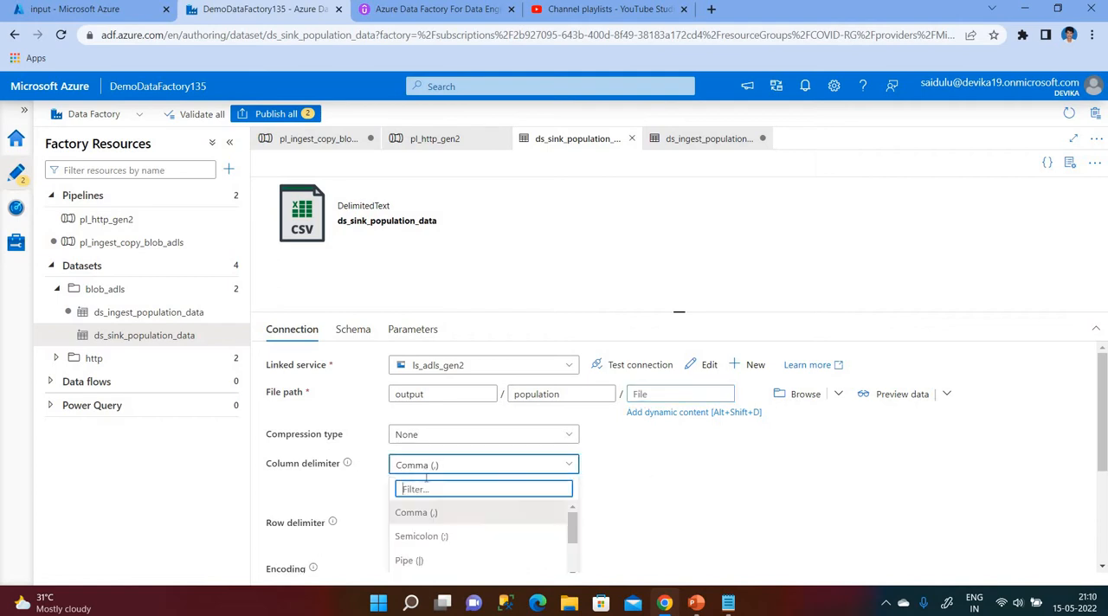
{"action": "left_click", "coordinate": [423, 467]}
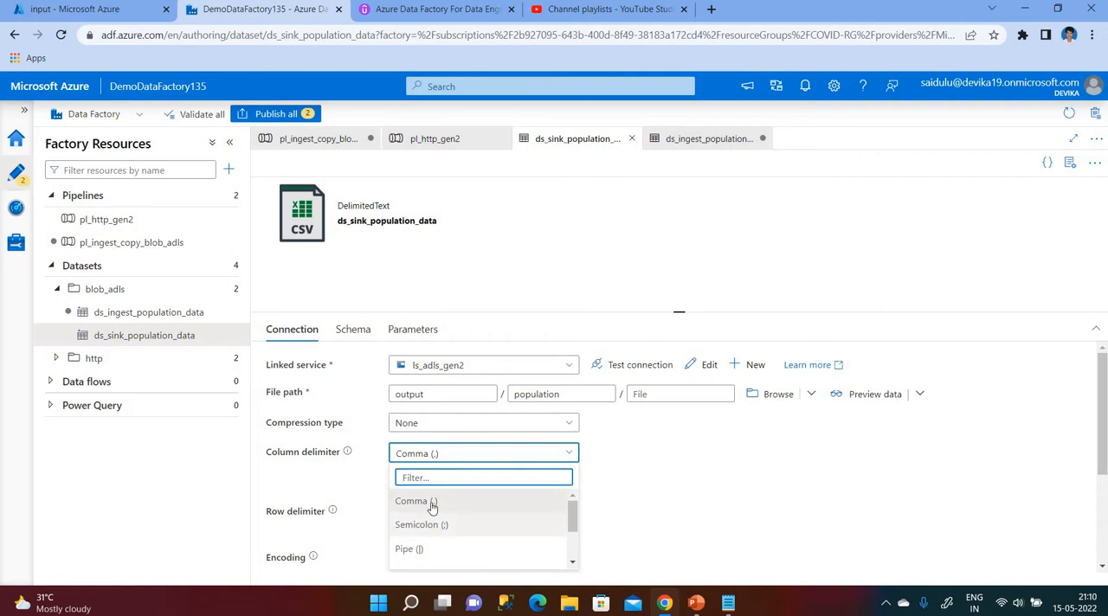
{"action": "scroll", "coordinate": [427, 519], "scroll_direction": "down", "scroll_amount": 2}
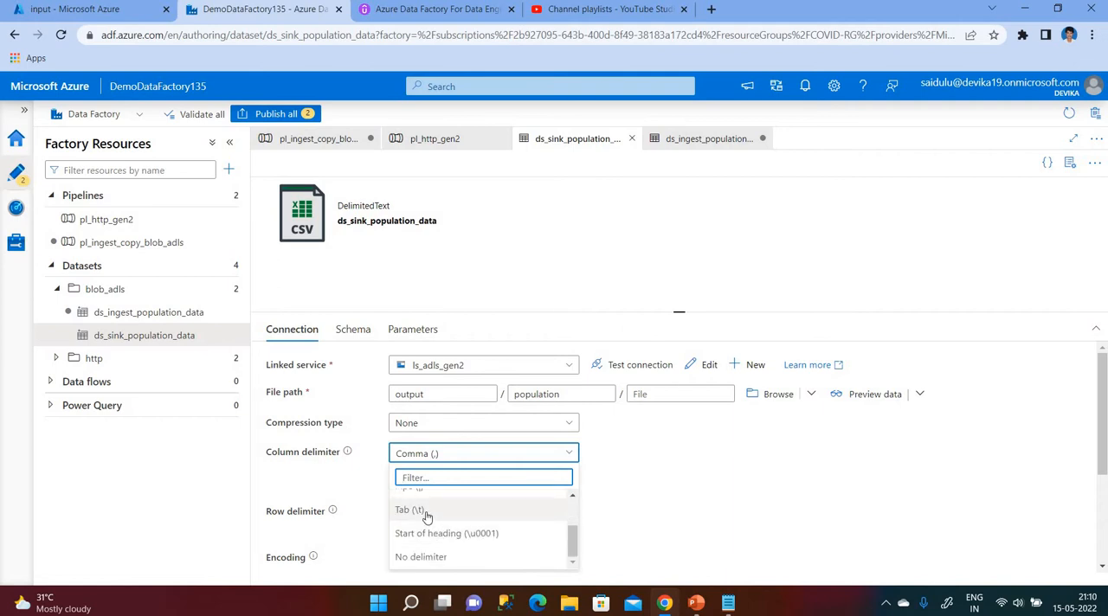
{"action": "left_click", "coordinate": [427, 512]}
{"action": "left_click", "coordinate": [662, 394]}
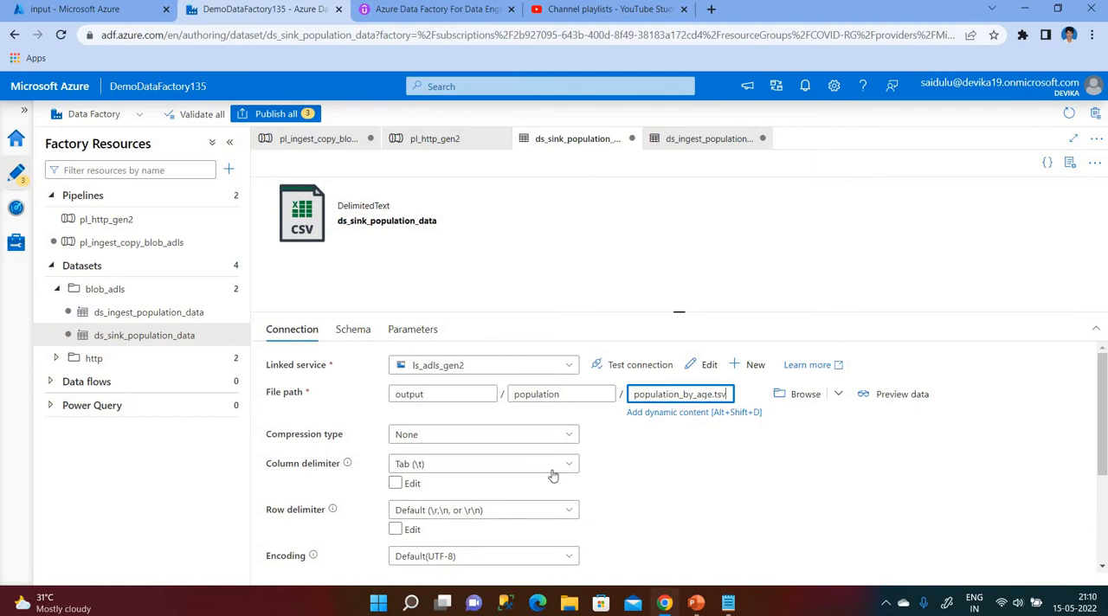
{"action": "left_click", "coordinate": [589, 244]}
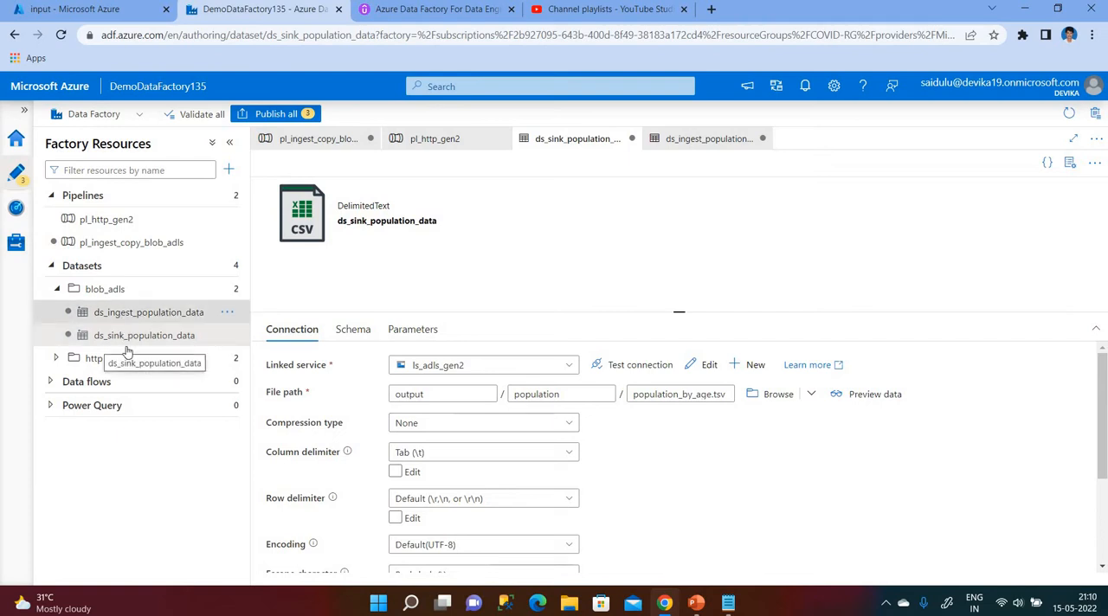
Open the pl_ingest_copy_blob_adls pipeline and add a Validation activity to its canvas.
{"action": "left_click", "coordinate": [121, 243]}
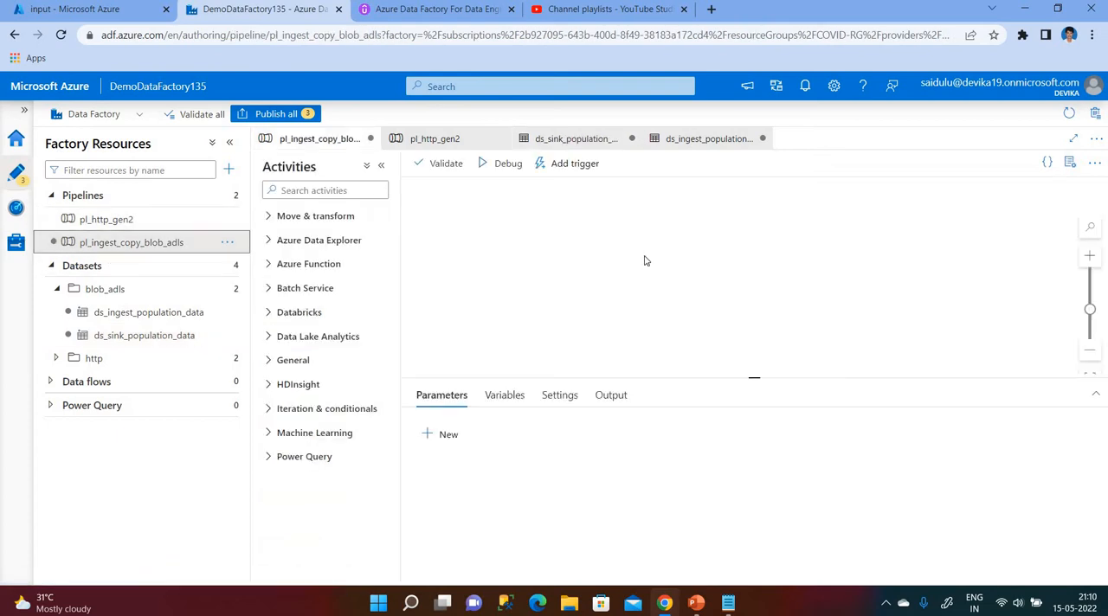
{"action": "left_click", "coordinate": [697, 603]}
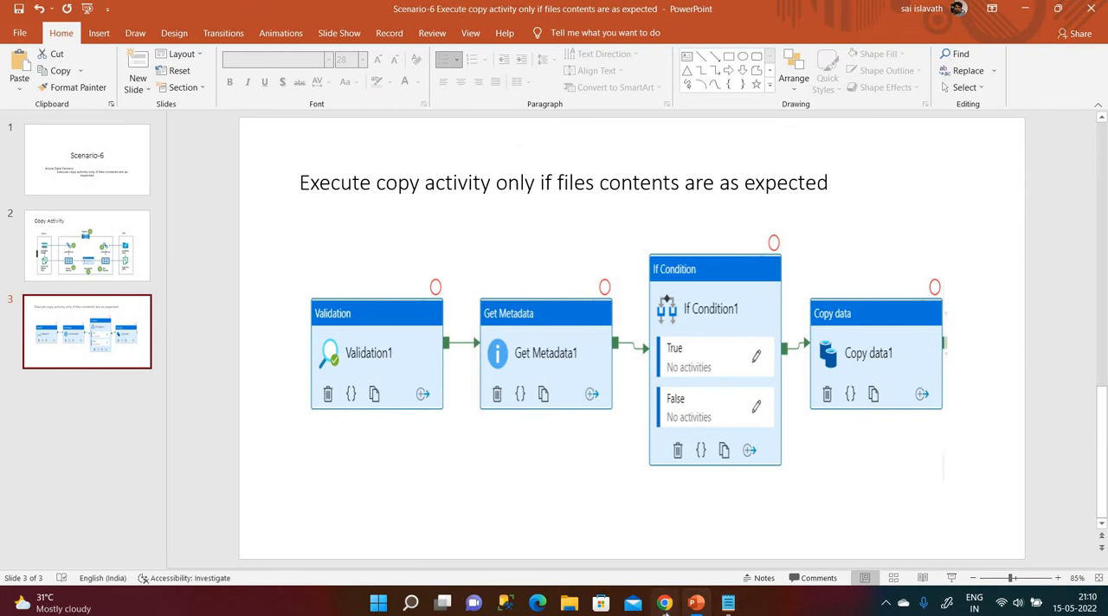
{"action": "left_click", "coordinate": [665, 604]}
{"action": "left_click", "coordinate": [314, 191]}
{"action": "type", "text": "val"}
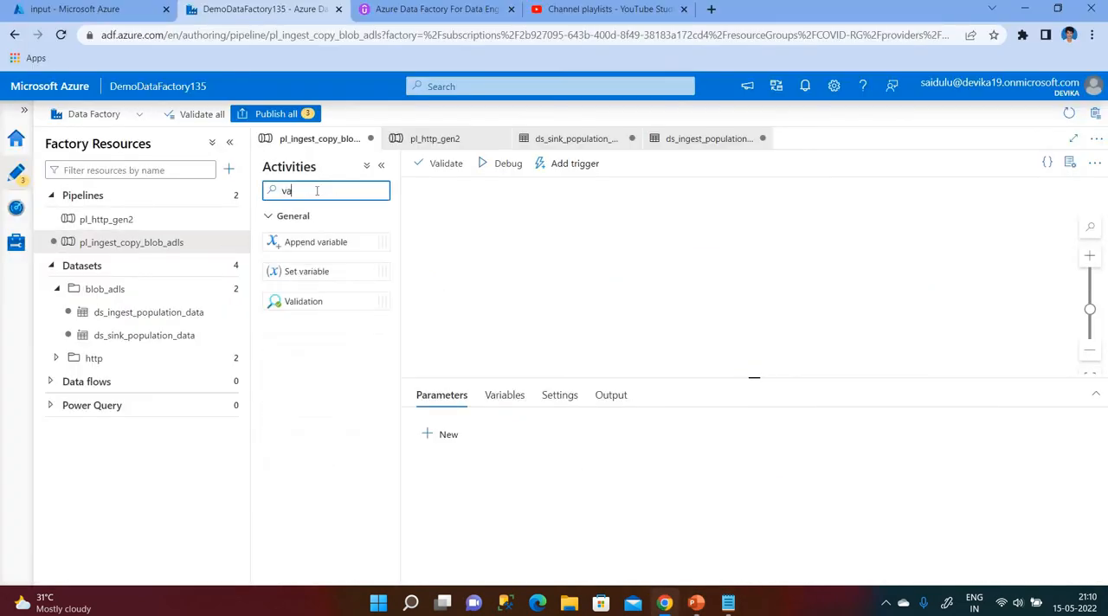
{"action": "left_click_drag", "start_coordinate": [304, 240], "coordinate": [500, 264]}
Rename the Validation activity as "Check If Files RExists".
{"action": "left_click", "coordinate": [600, 430]}
{"action": "key", "text": "BackSpace"}
{"action": "key", "text": "BackSpace"}
{"action": "key", "text": "BackSpace"}
{"action": "key", "text": "BackSpace"}
{"action": "key", "text": "BackSpace"}
{"action": "key", "text": "BackSpace"}
{"action": "key", "text": "BackSpace"}
{"action": "key", "text": "BackSpace"}
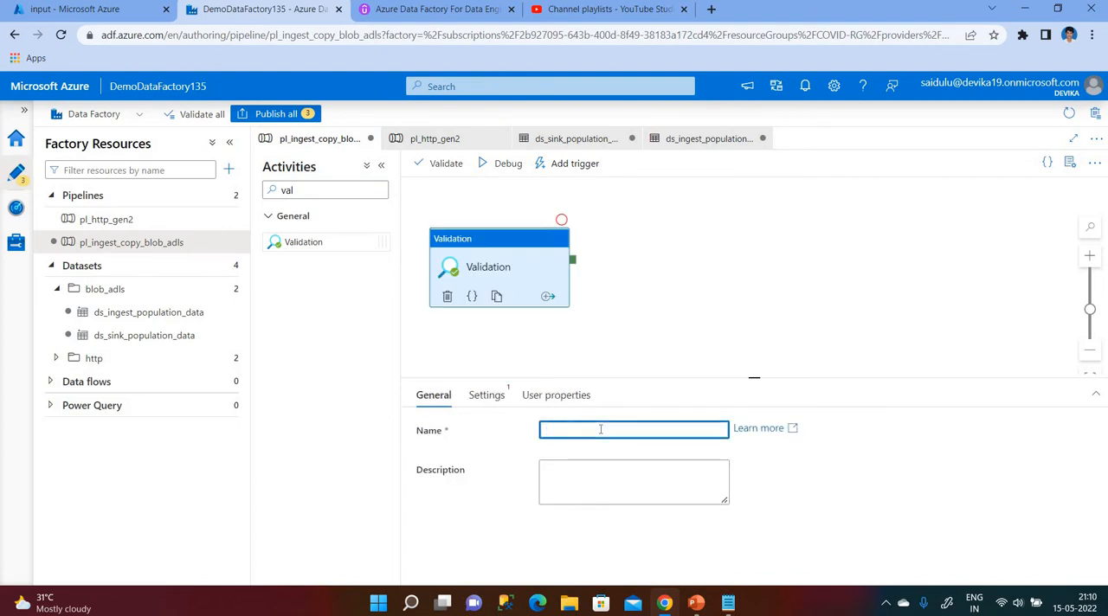
{"action": "type", "text": "Check If Files"}
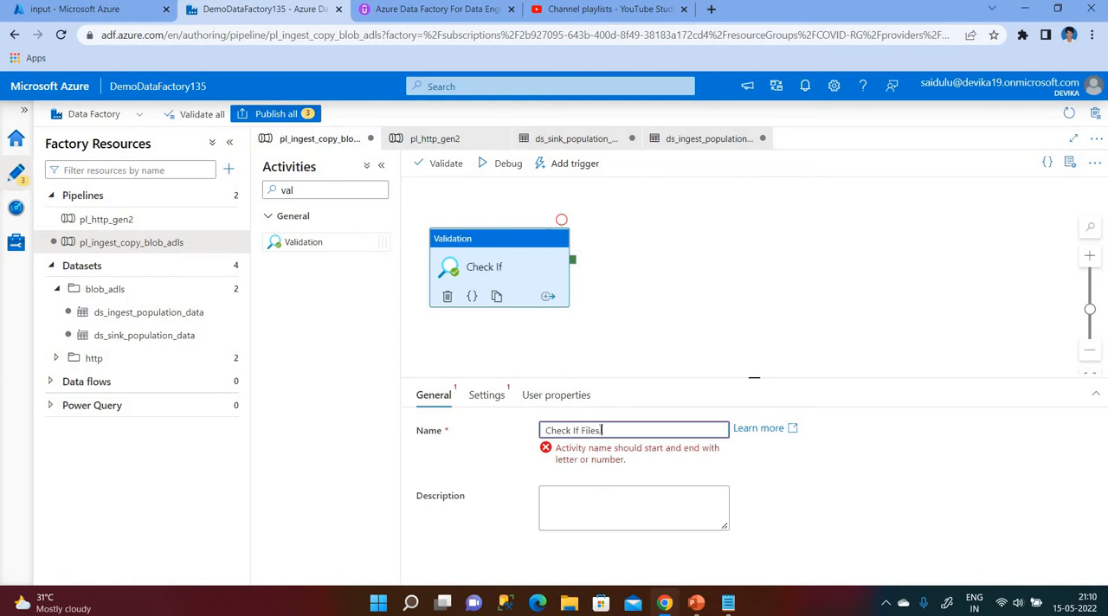
{"action": "type", "text": " RExists"}
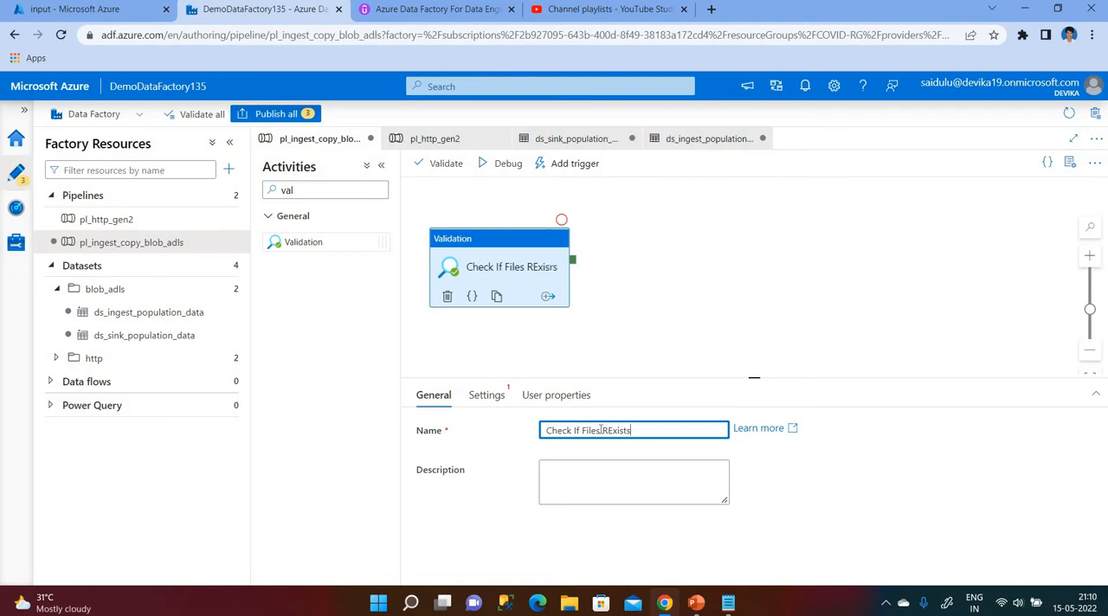
{"action": "left_click", "coordinate": [483, 362]}
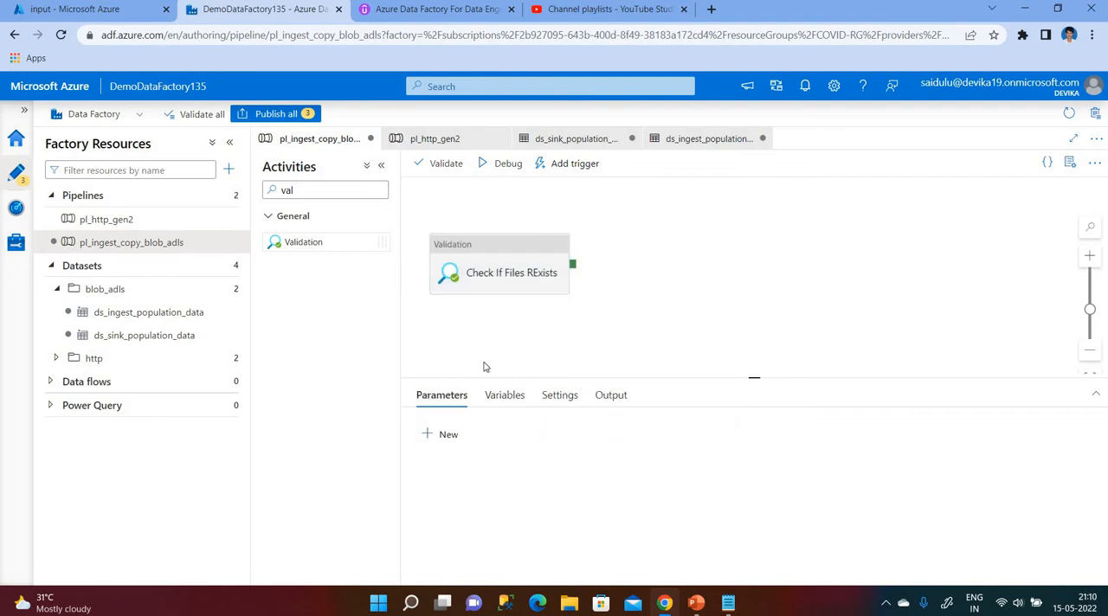
Set the Validation activity's dataset to ds_ingest_population_data and its timeout to 0.00:00:30.
{"action": "left_click", "coordinate": [490, 276]}
{"action": "left_click", "coordinate": [485, 398]}
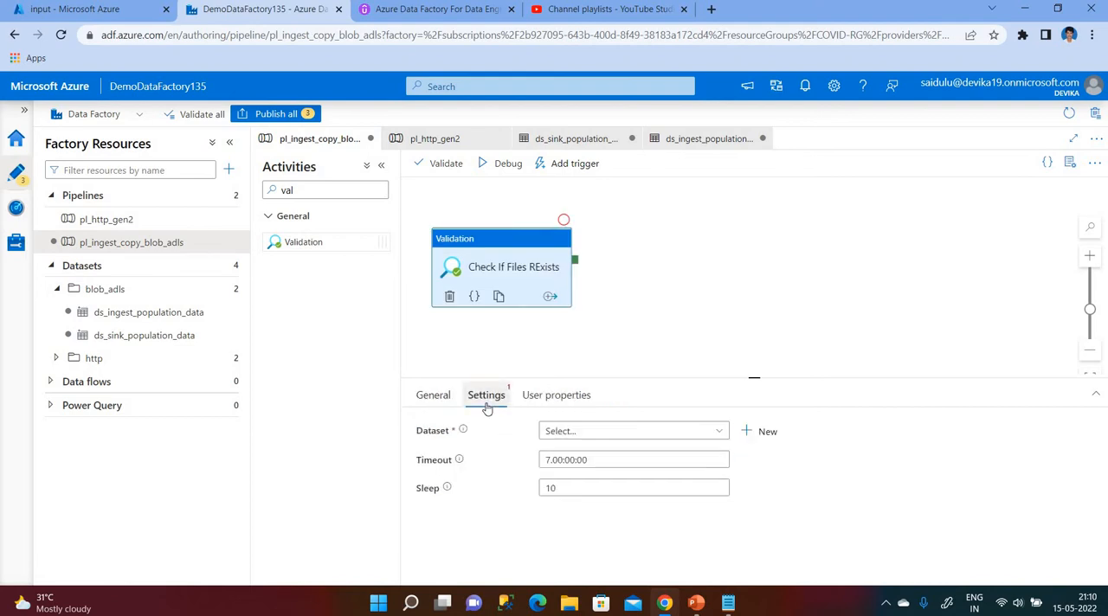
{"action": "left_click", "coordinate": [648, 442]}
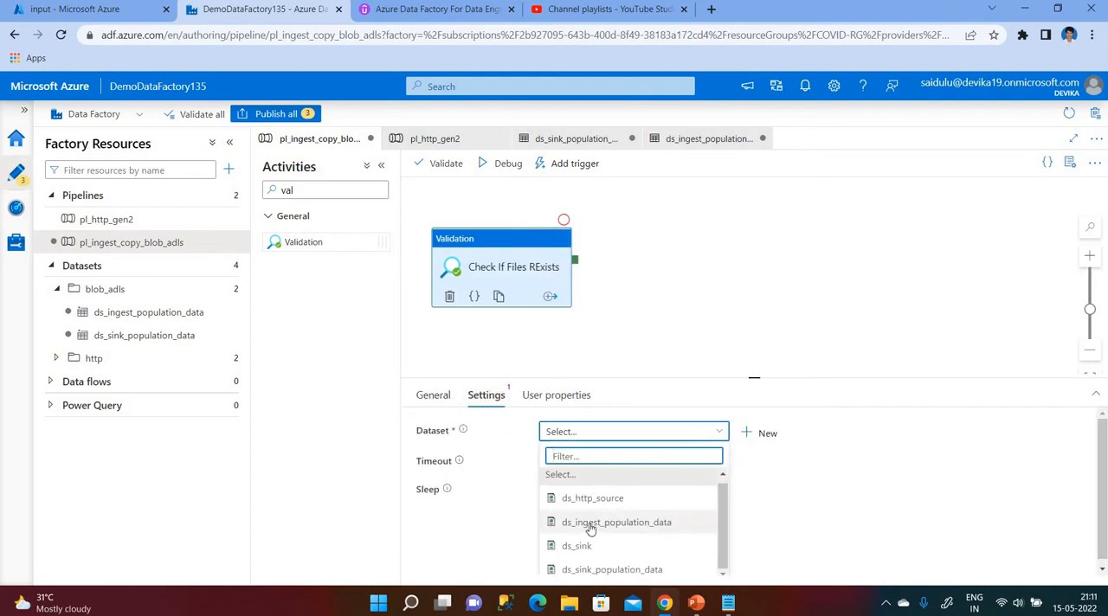
{"action": "left_click", "coordinate": [589, 523]}
{"action": "left_click", "coordinate": [549, 459]}
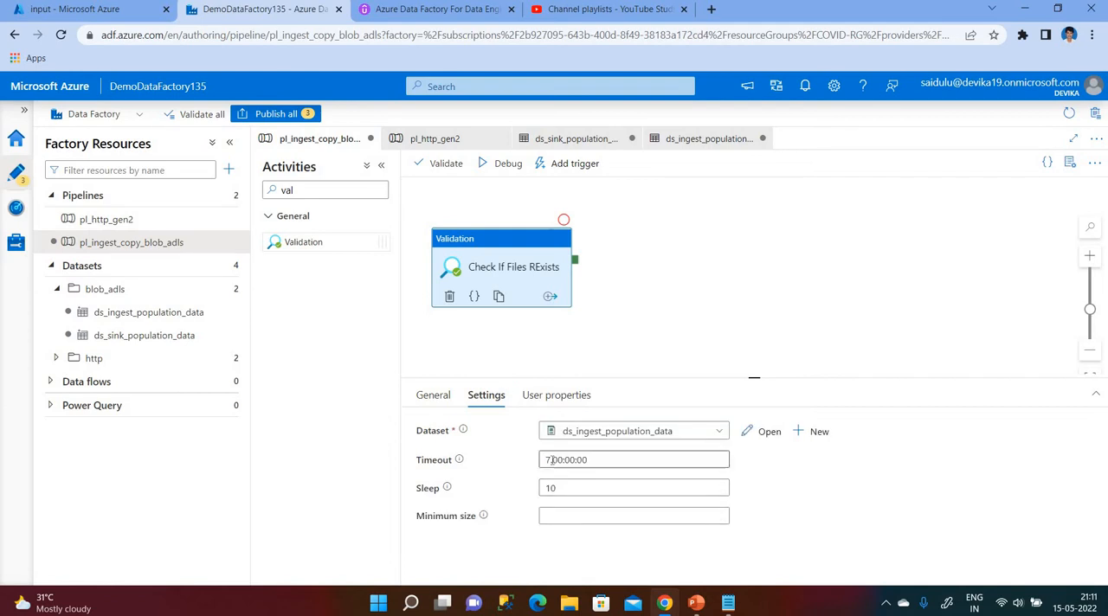
{"action": "key", "text": "BackSpace"}
{"action": "key", "text": "BackSpace"}
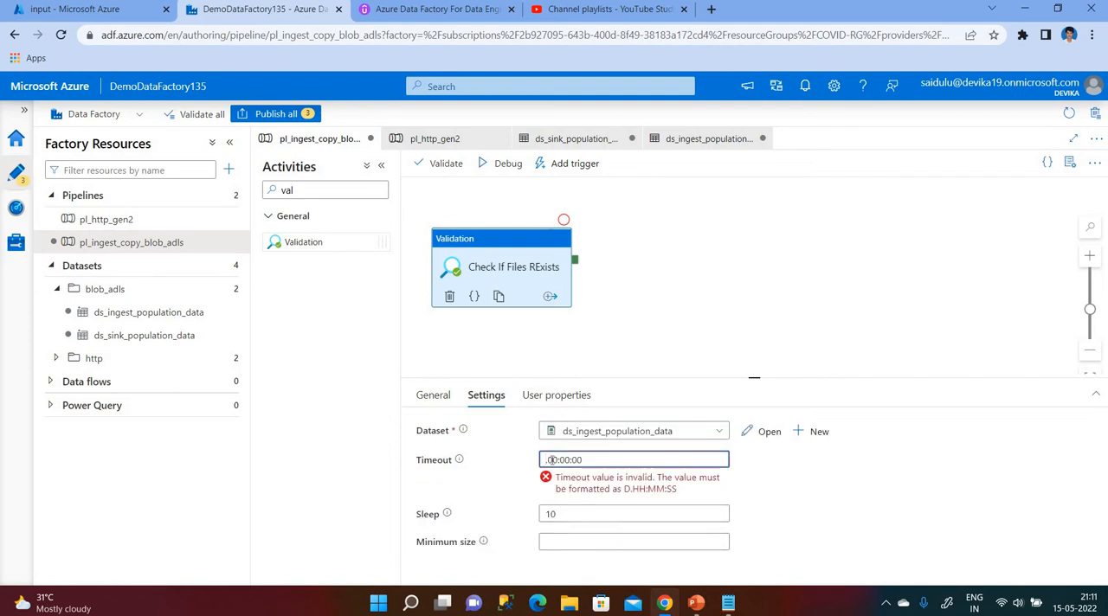
{"action": "type", "text": "0"}
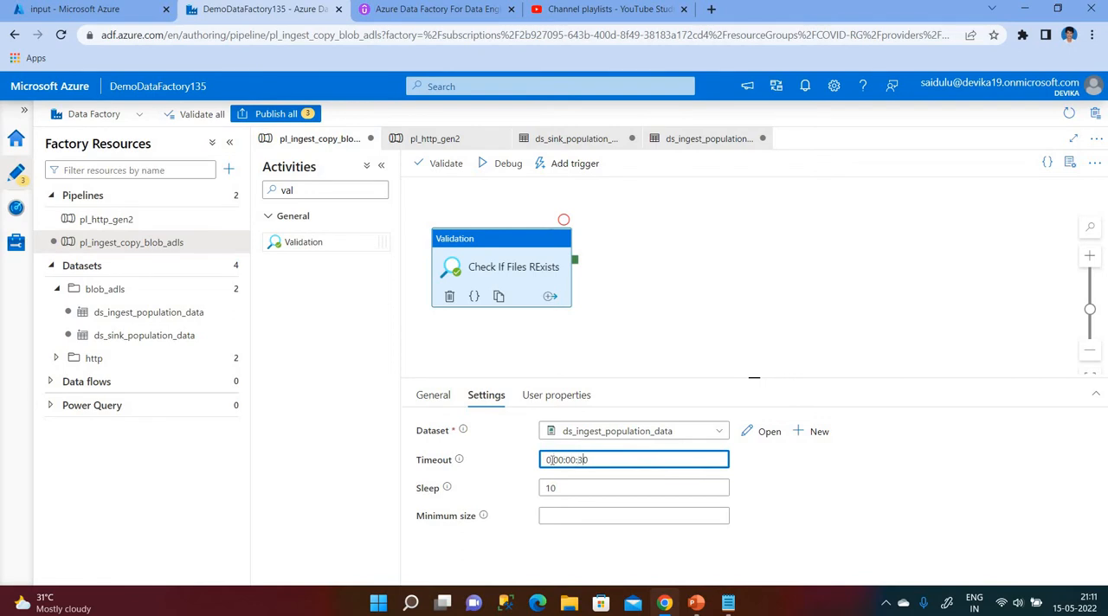
{"action": "left_click", "coordinate": [519, 193]}
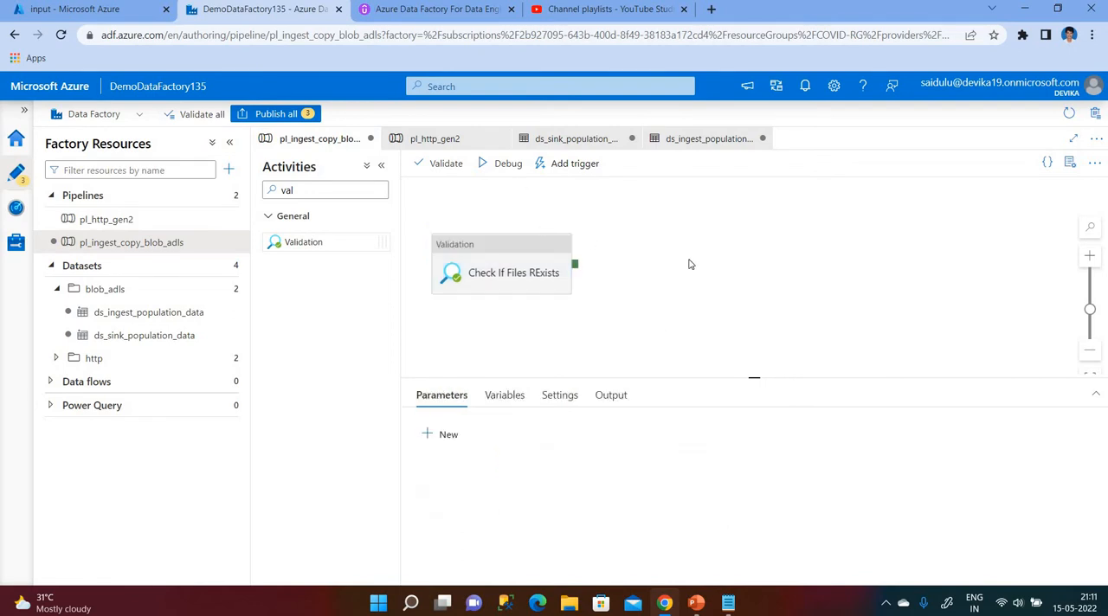
Add a Get Metadata activity to the canvas and connect the Validation activity's success output to it.
{"action": "left_click", "coordinate": [344, 189]}
{"action": "key", "text": "BackSpace"}
{"action": "key", "text": "BackSpace"}
{"action": "key", "text": "BackSpace"}
{"action": "type", "text": "med"}
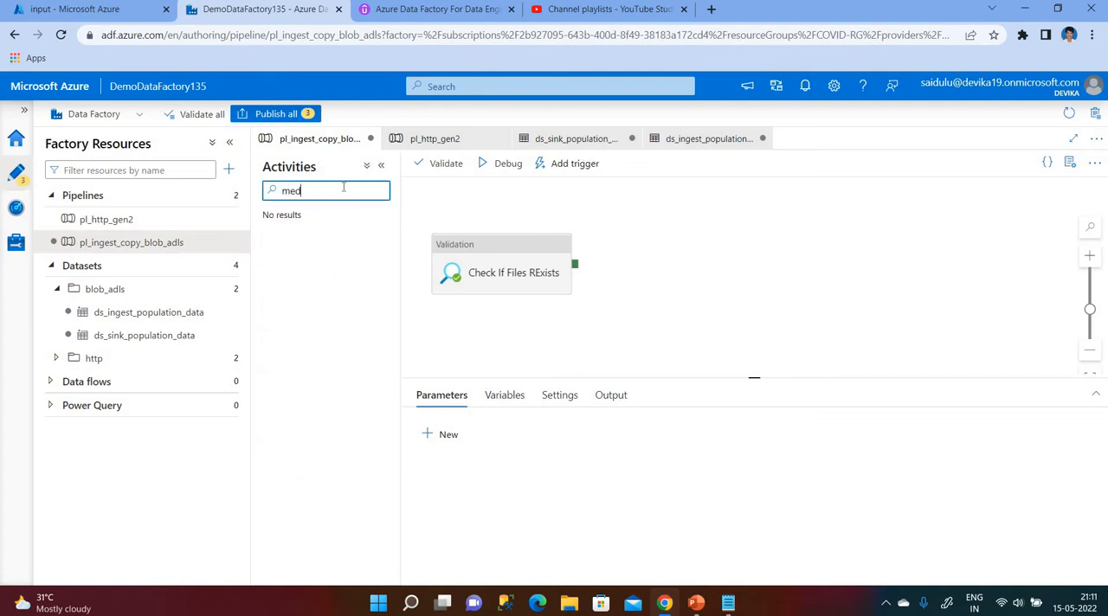
{"action": "key", "text": "BackSpace"}
{"action": "type", "text": "t"}
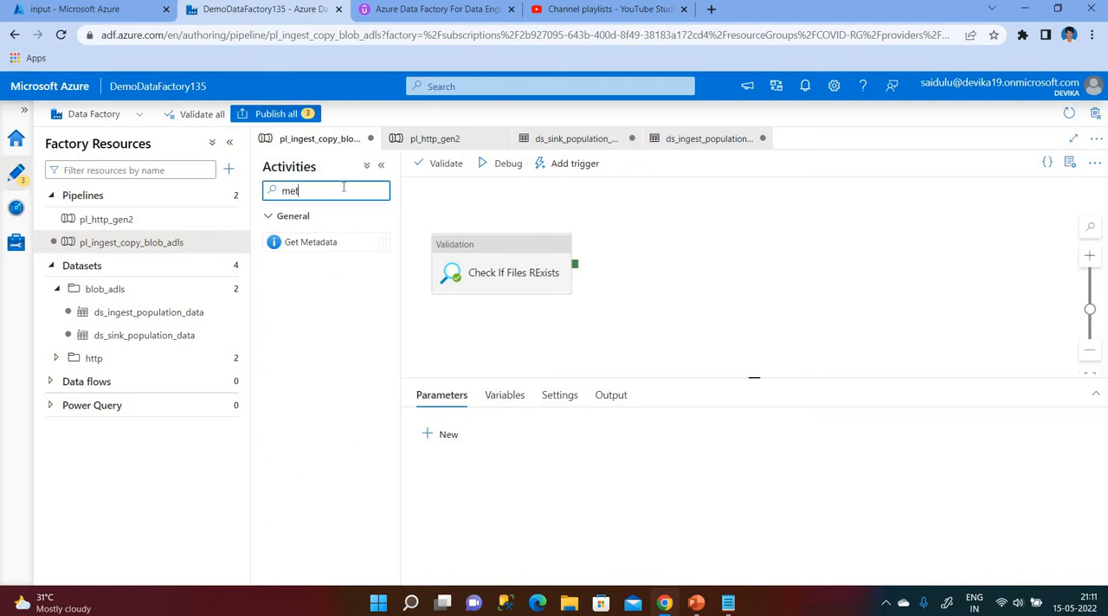
{"action": "left_click_drag", "start_coordinate": [294, 243], "coordinate": [684, 277]}
{"action": "left_click_drag", "start_coordinate": [525, 274], "coordinate": [667, 286]}
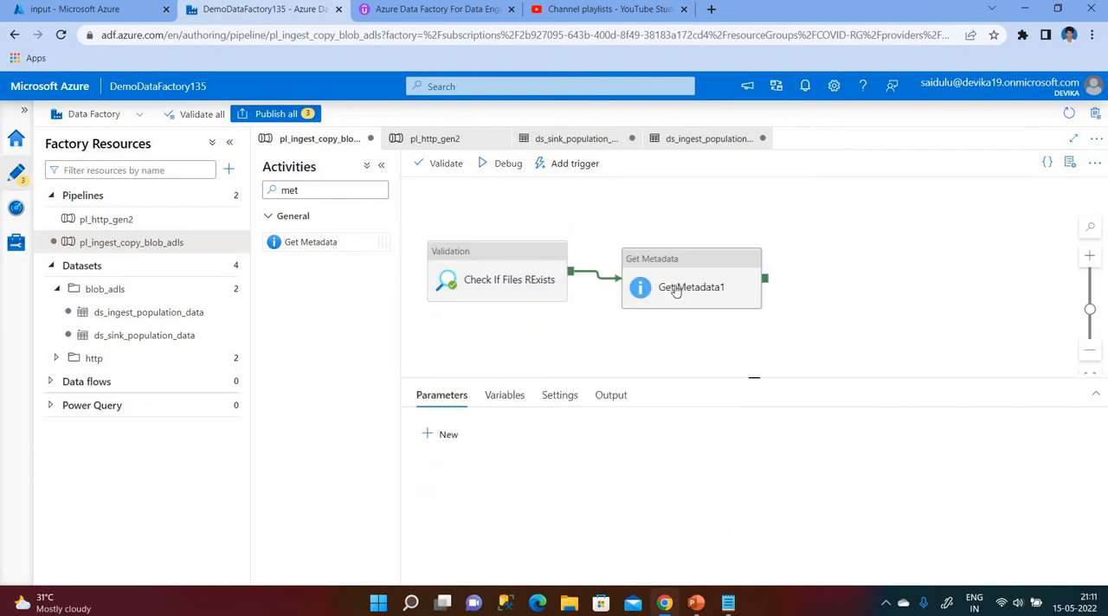
Rename the Get Metadata activity as "Get Metadata FIle".
{"action": "left_click", "coordinate": [667, 287]}
{"action": "left_click", "coordinate": [625, 436]}
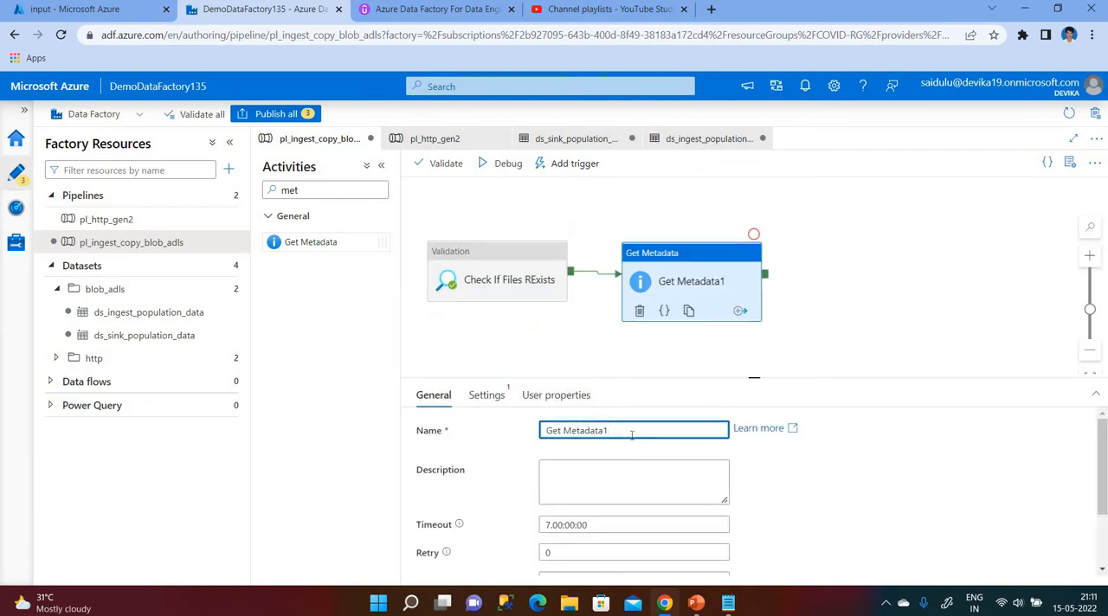
{"action": "type", "text": "o"}
{"action": "key", "text": "BackSpace"}
{"action": "scroll", "coordinate": [496, 487], "scroll_direction": "down", "scroll_amount": 1}
{"action": "scroll", "coordinate": [497, 416], "scroll_direction": "up", "scroll_amount": 1}
Set the Get Metadata activity's dataset to ds_ingest_population_data.
{"action": "left_click", "coordinate": [485, 395]}
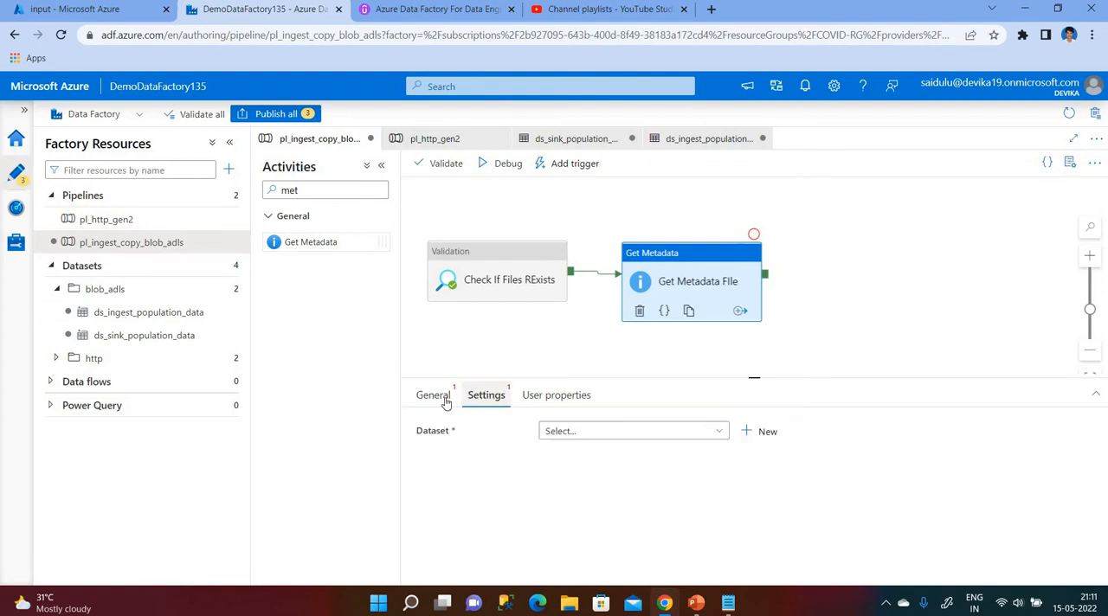
{"action": "left_click", "coordinate": [436, 397]}
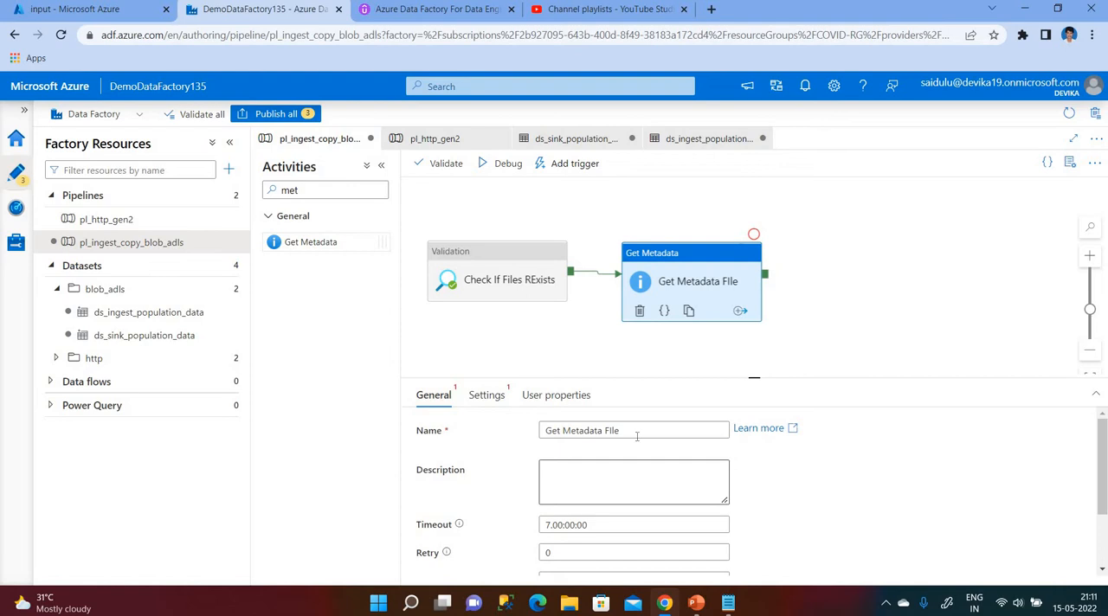
{"action": "left_click", "coordinate": [601, 478]}
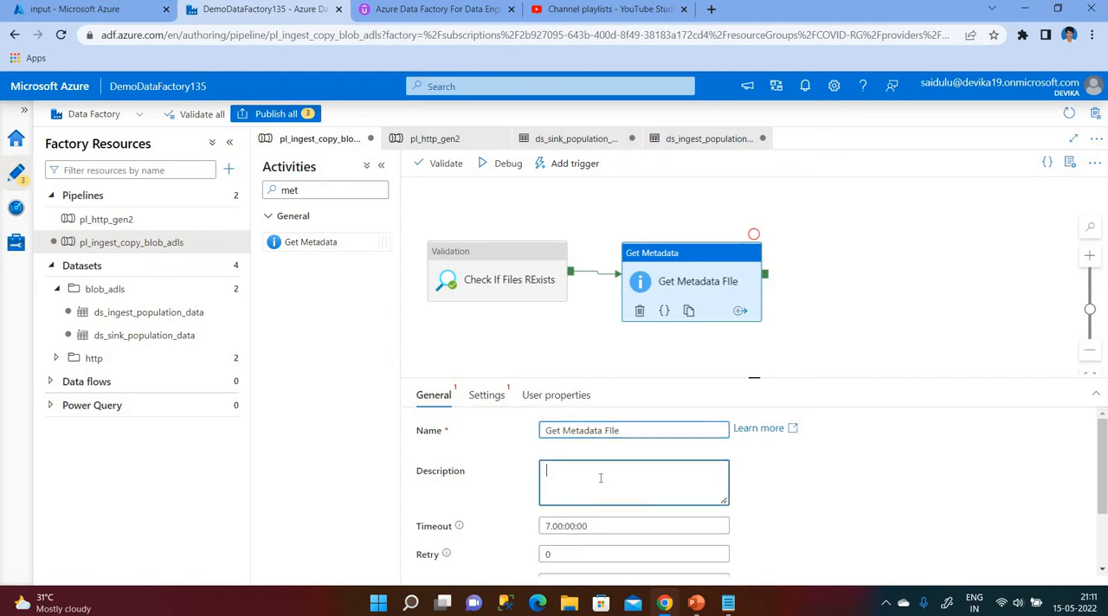
{"action": "scroll", "coordinate": [601, 480], "scroll_direction": "down", "scroll_amount": 1}
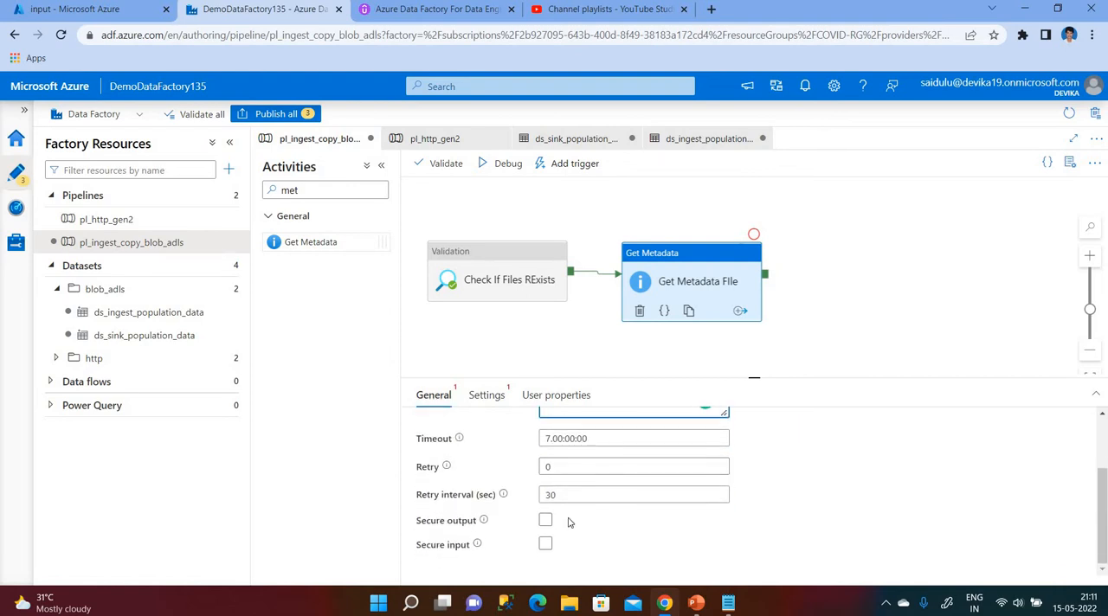
{"action": "scroll", "coordinate": [574, 519], "scroll_direction": "up", "scroll_amount": 2}
{"action": "left_click", "coordinate": [486, 396]}
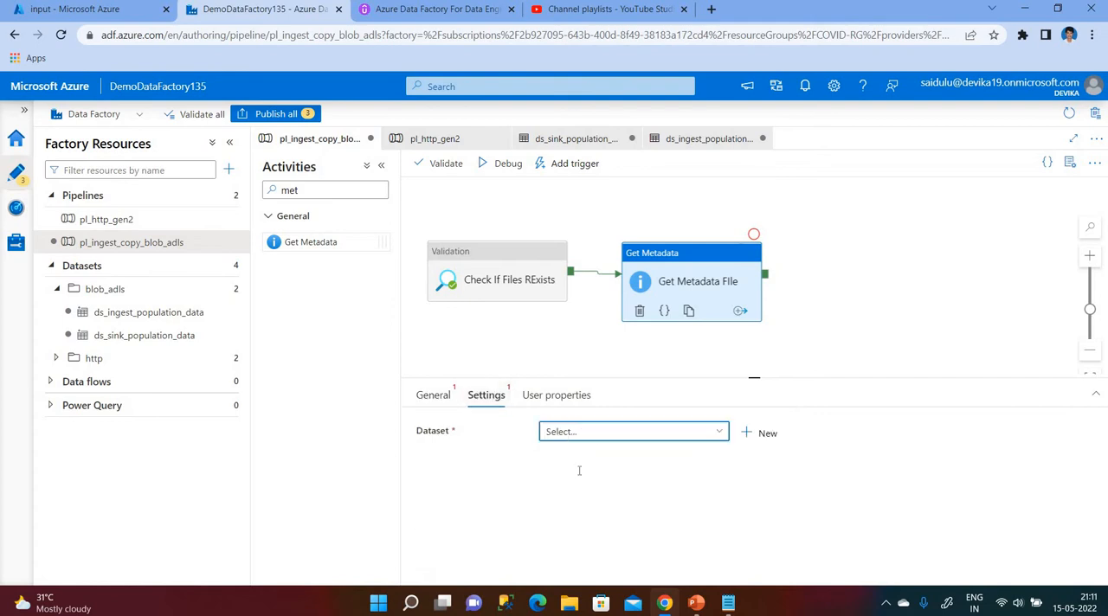
{"action": "left_click", "coordinate": [576, 433]}
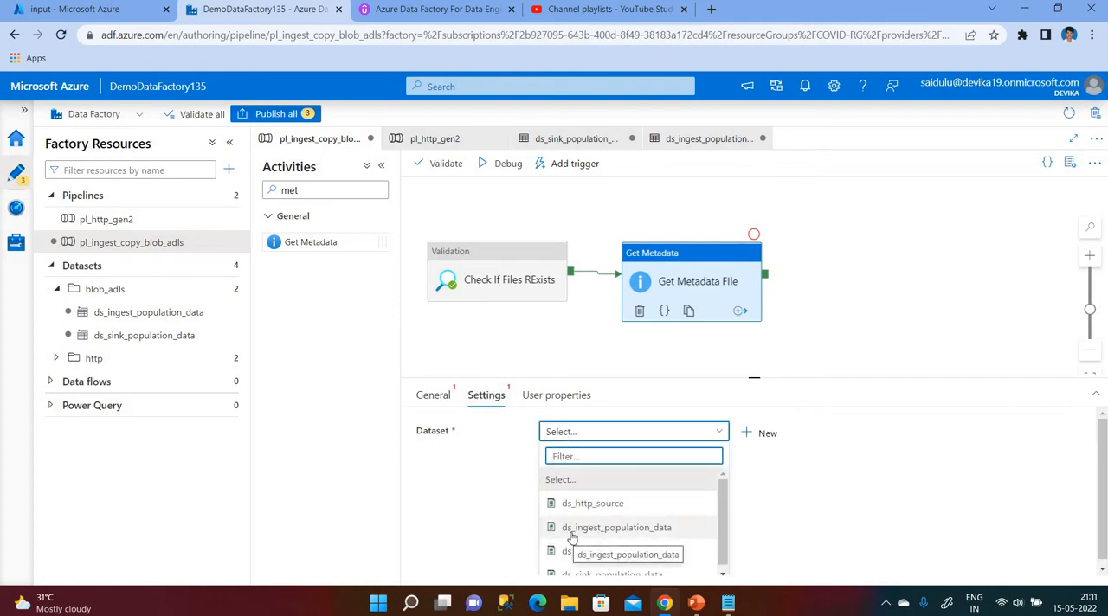
{"action": "left_click", "coordinate": [624, 530]}
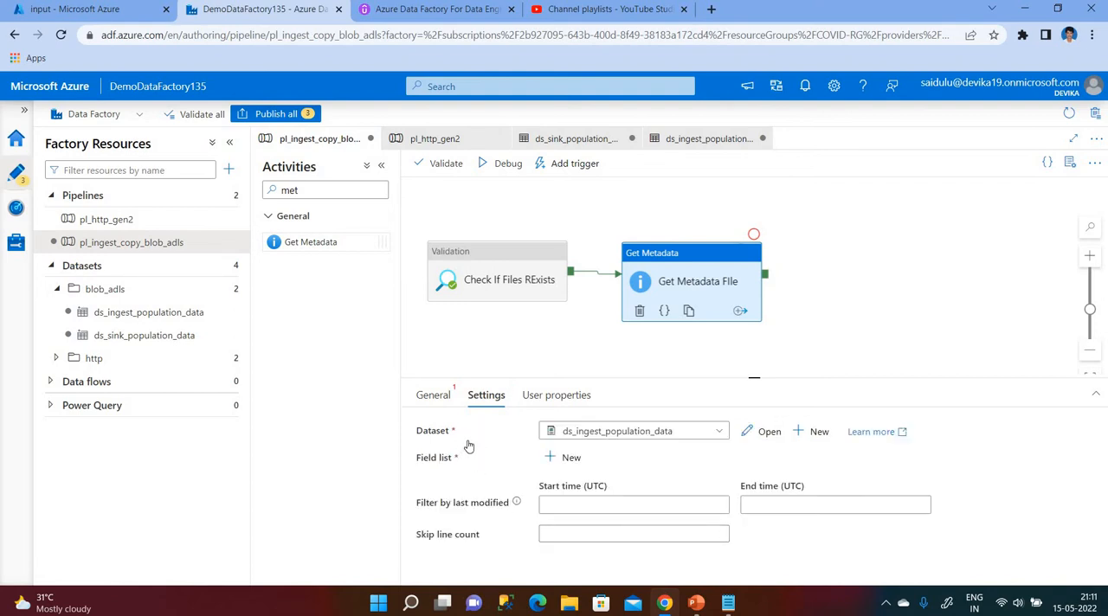
Add the Column count and Exists arguments to the Get Metadata activity's field list.
{"action": "left_click", "coordinate": [565, 458]}
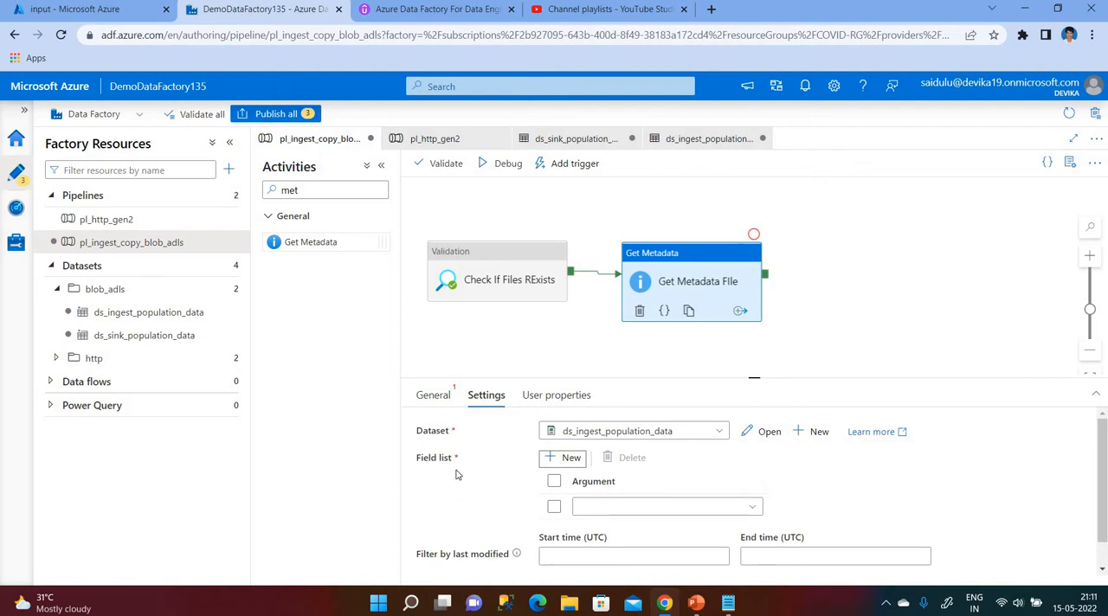
{"action": "left_click", "coordinate": [592, 516]}
{"action": "scroll", "coordinate": [684, 513], "scroll_direction": "down", "scroll_amount": 2}
{"action": "left_click", "coordinate": [614, 426]}
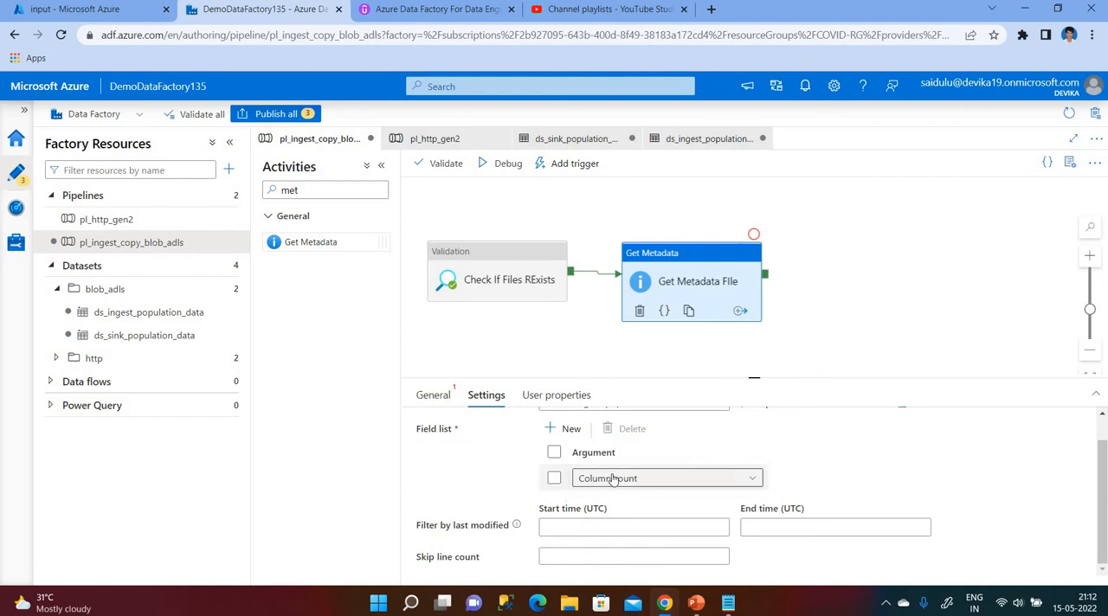
{"action": "left_click", "coordinate": [567, 429]}
{"action": "left_click", "coordinate": [603, 512]}
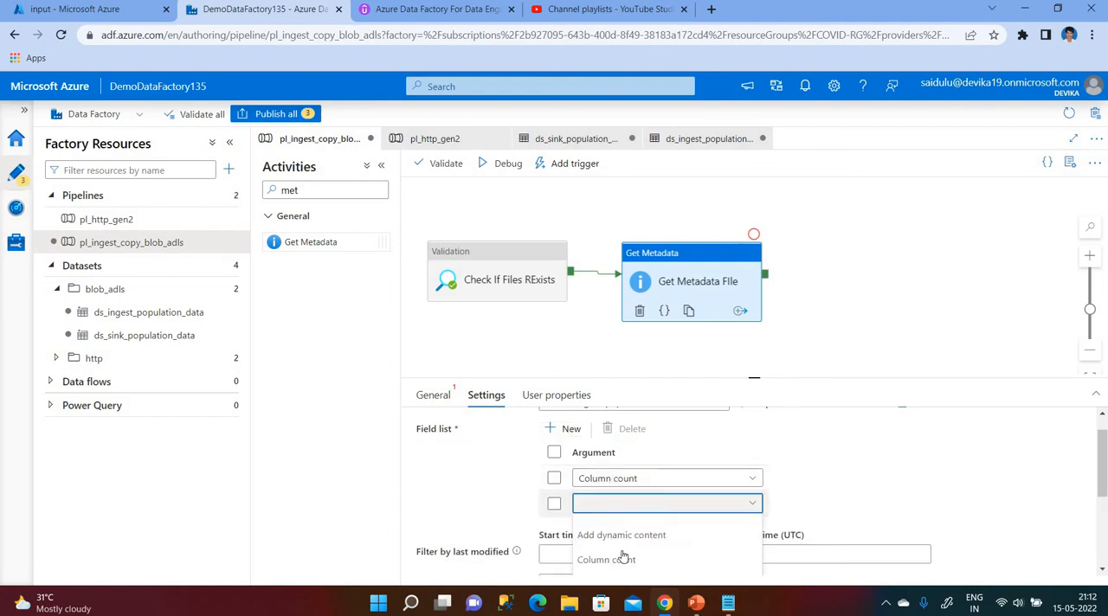
{"action": "scroll", "coordinate": [608, 544], "scroll_direction": "down", "scroll_amount": 1}
{"action": "left_click", "coordinate": [609, 537]}
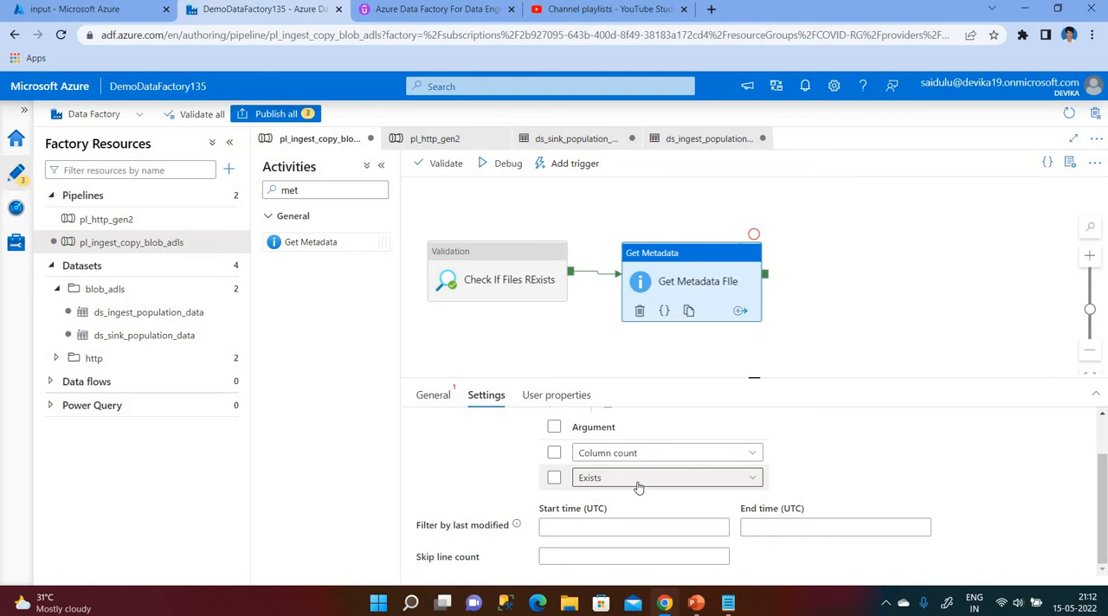
Add Size as a third argument in the Get Metadata activity's field list.
{"action": "left_click", "coordinate": [555, 428]}
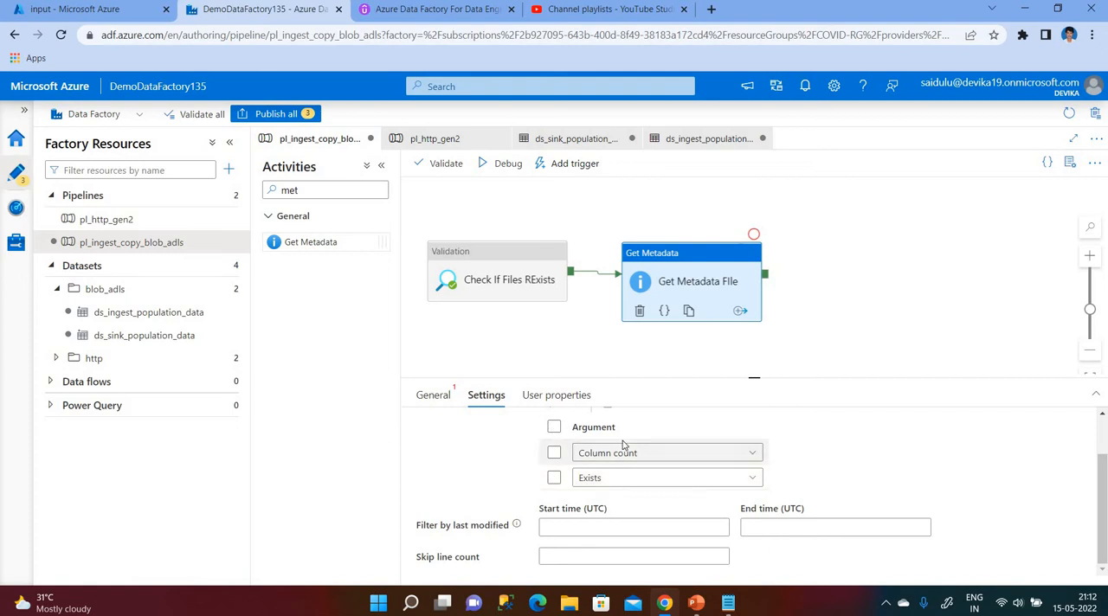
{"action": "scroll", "coordinate": [623, 444], "scroll_direction": "up", "scroll_amount": 1}
{"action": "left_click", "coordinate": [570, 458]}
{"action": "scroll", "coordinate": [631, 486], "scroll_direction": "down", "scroll_amount": 1}
{"action": "left_click", "coordinate": [631, 486]}
{"action": "scroll", "coordinate": [640, 545], "scroll_direction": "down", "scroll_amount": 2}
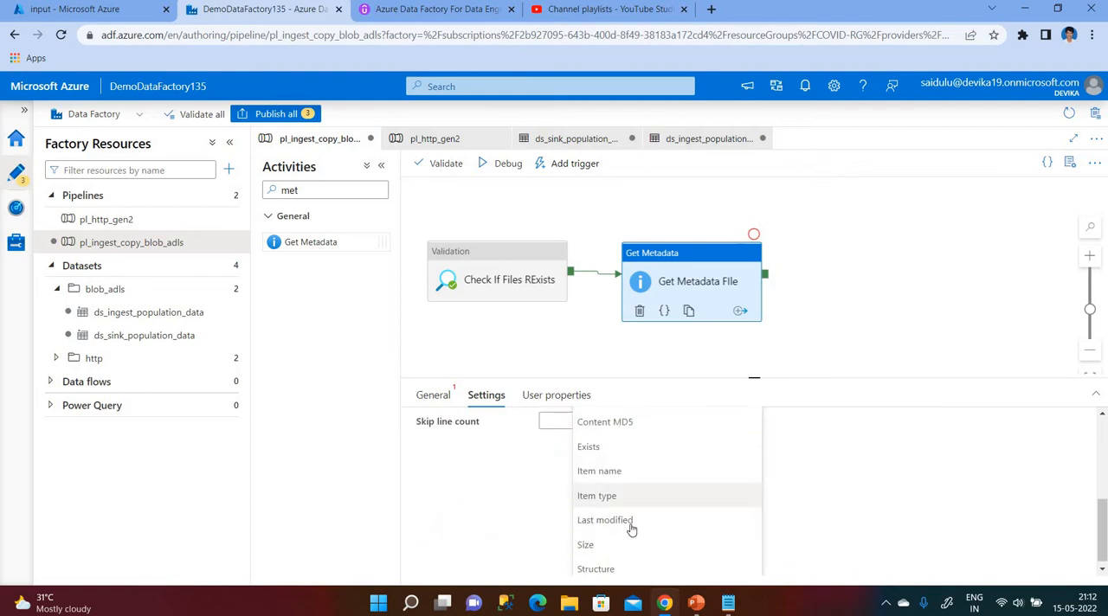
{"action": "left_click", "coordinate": [609, 554]}
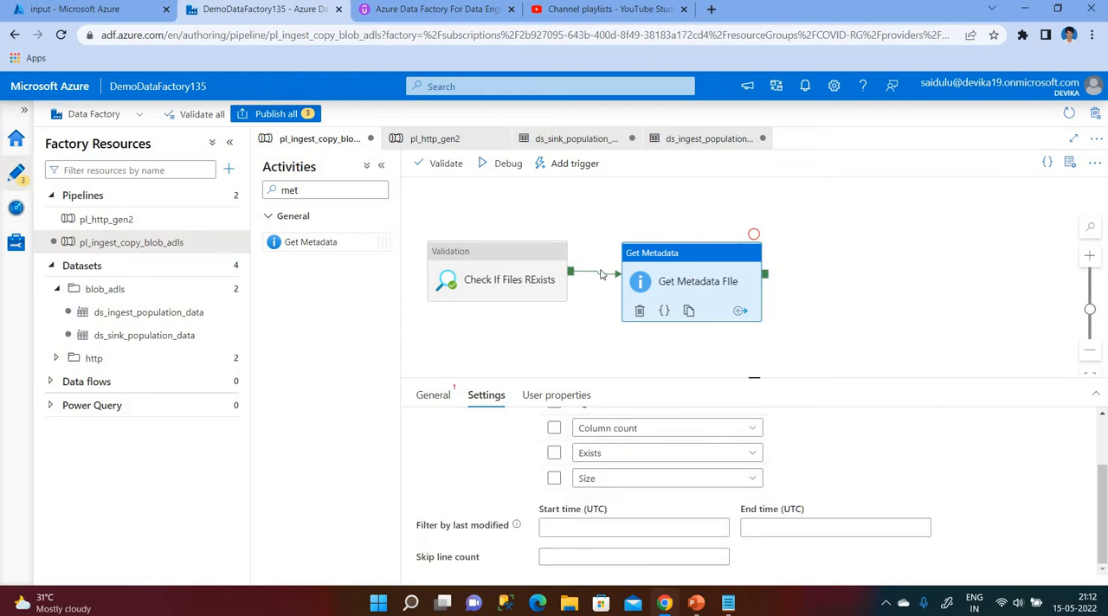
Validate the pipeline, start a debug run of it and refresh the run status.
{"action": "left_click", "coordinate": [442, 164]}
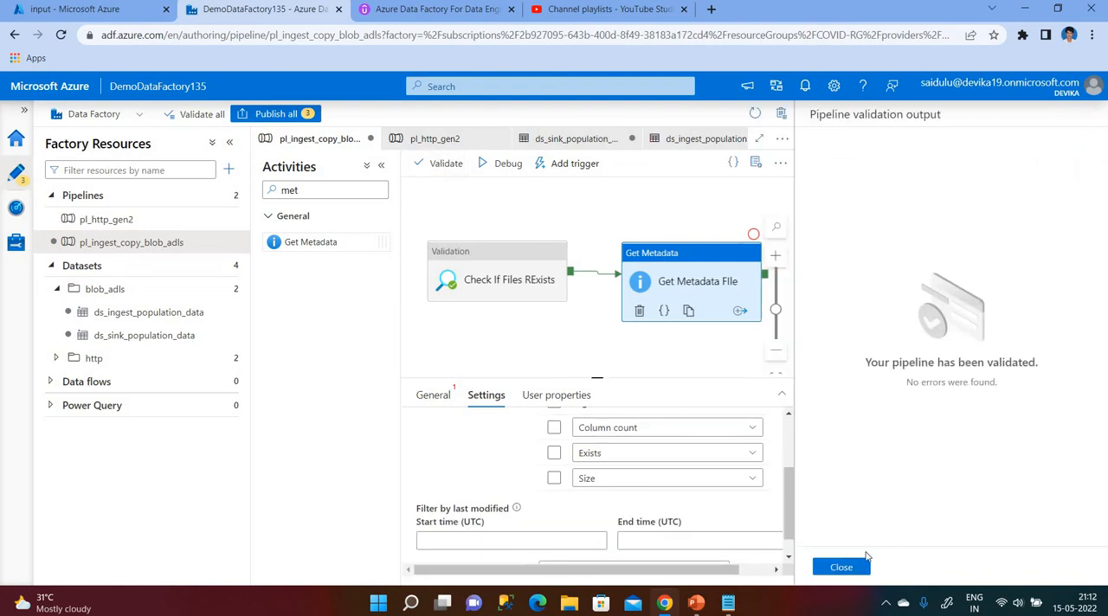
{"action": "left_click", "coordinate": [840, 568]}
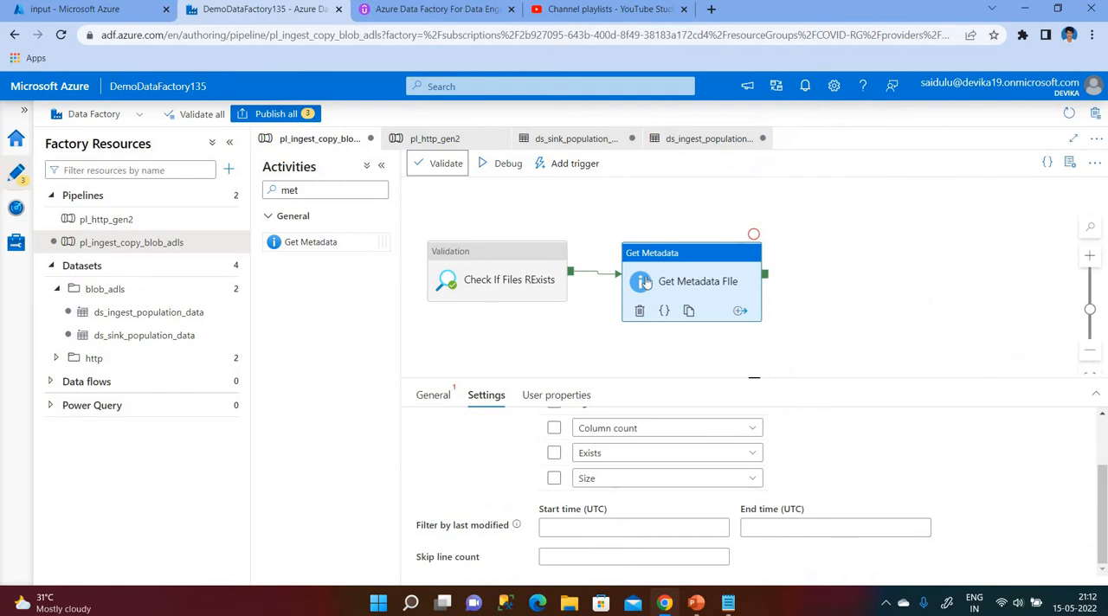
{"action": "left_click", "coordinate": [504, 167]}
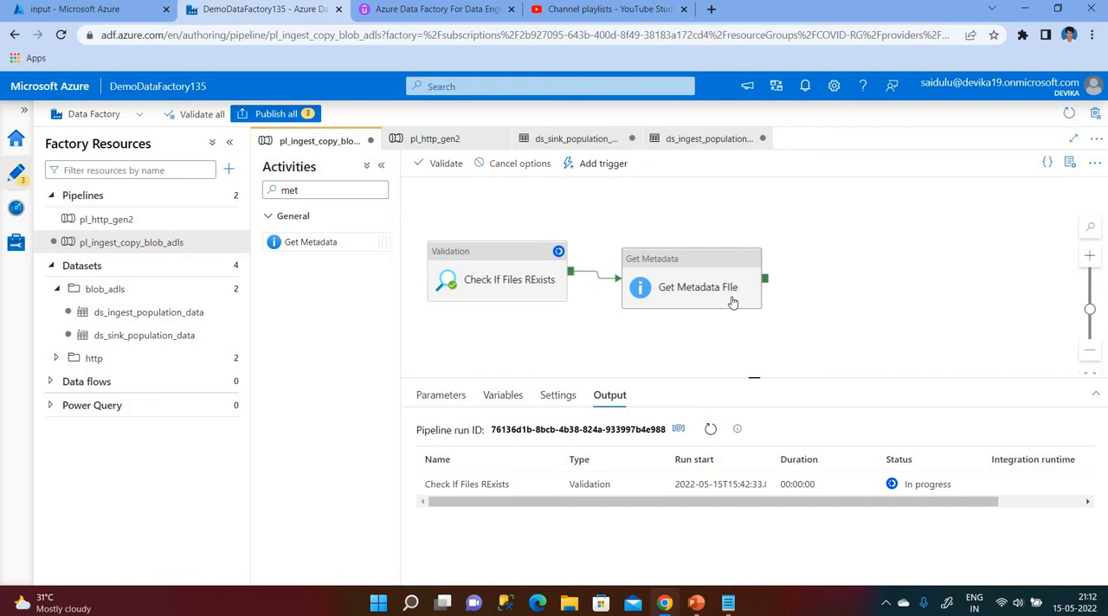
{"action": "left_click", "coordinate": [711, 433]}
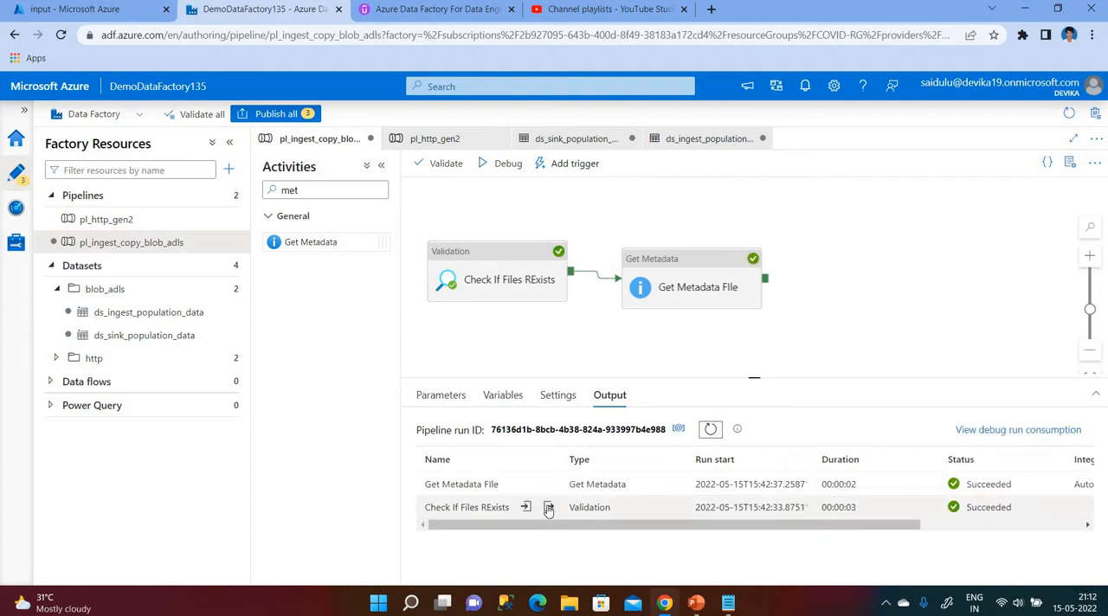
Examine the debug run outputs of the Validation activity and the Get Metadata activity.
{"action": "left_click", "coordinate": [548, 509]}
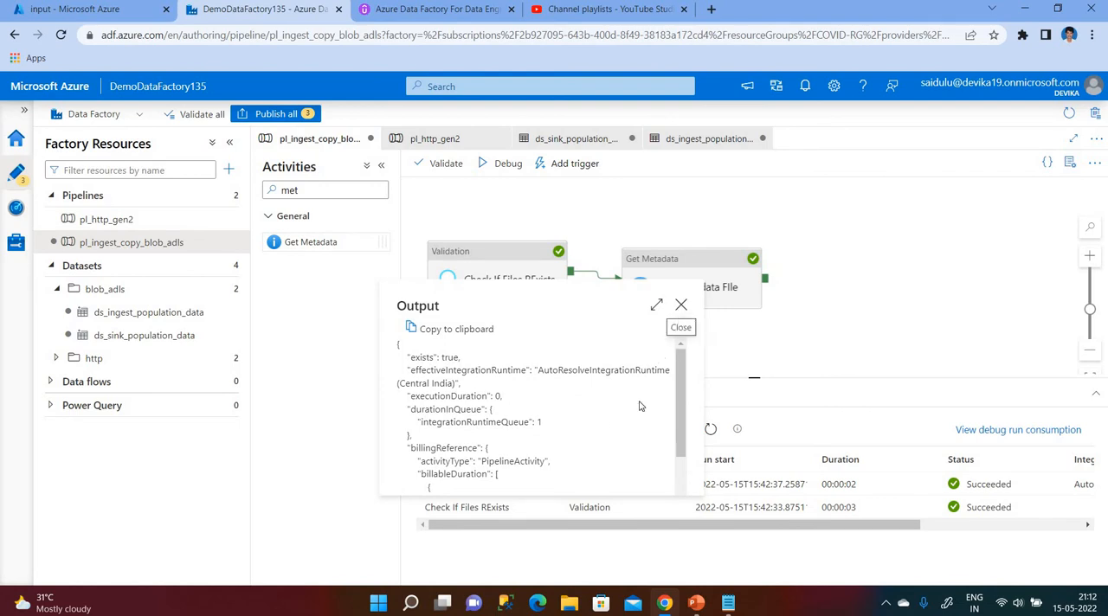
{"action": "left_click", "coordinate": [681, 310]}
{"action": "left_click", "coordinate": [550, 485]}
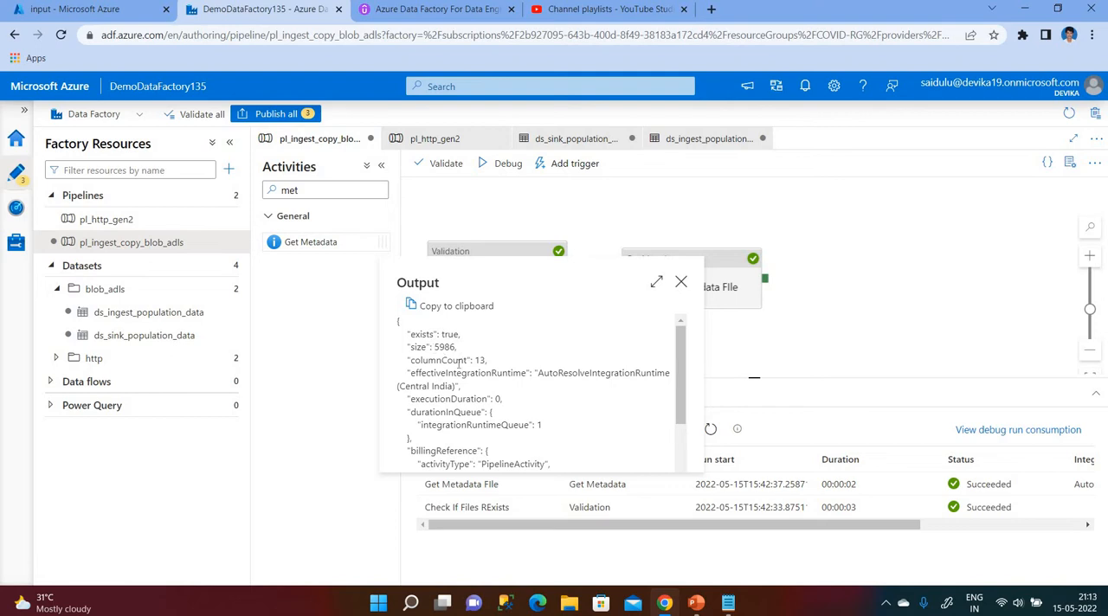
{"action": "left_click", "coordinate": [682, 286]}
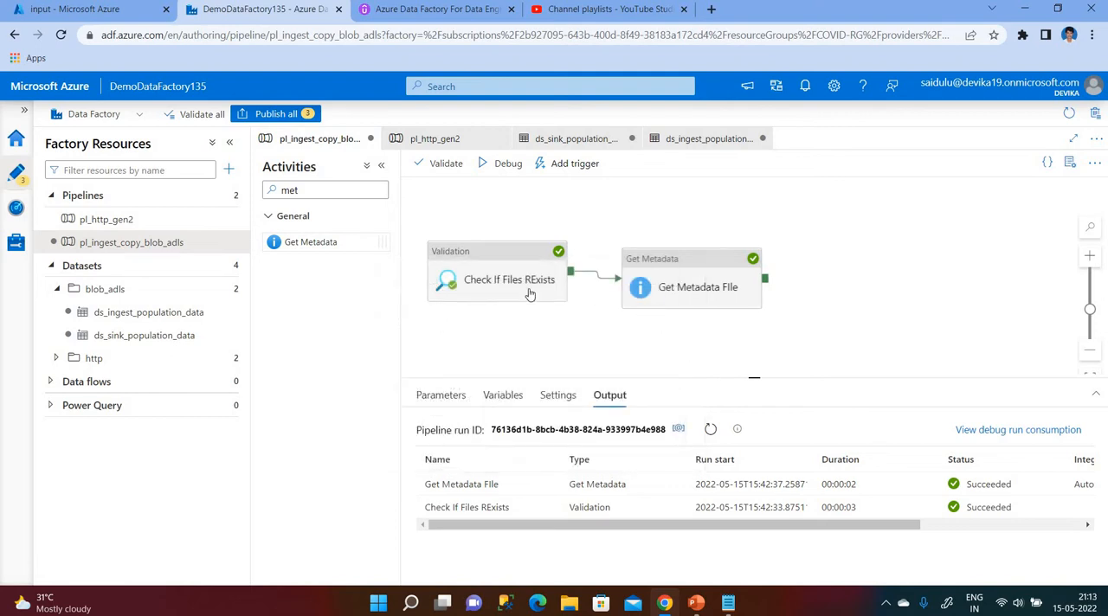
Correct the Validation activity's name to "Check If Files Exists".
{"action": "left_click", "coordinate": [502, 274]}
{"action": "left_click", "coordinate": [436, 396]}
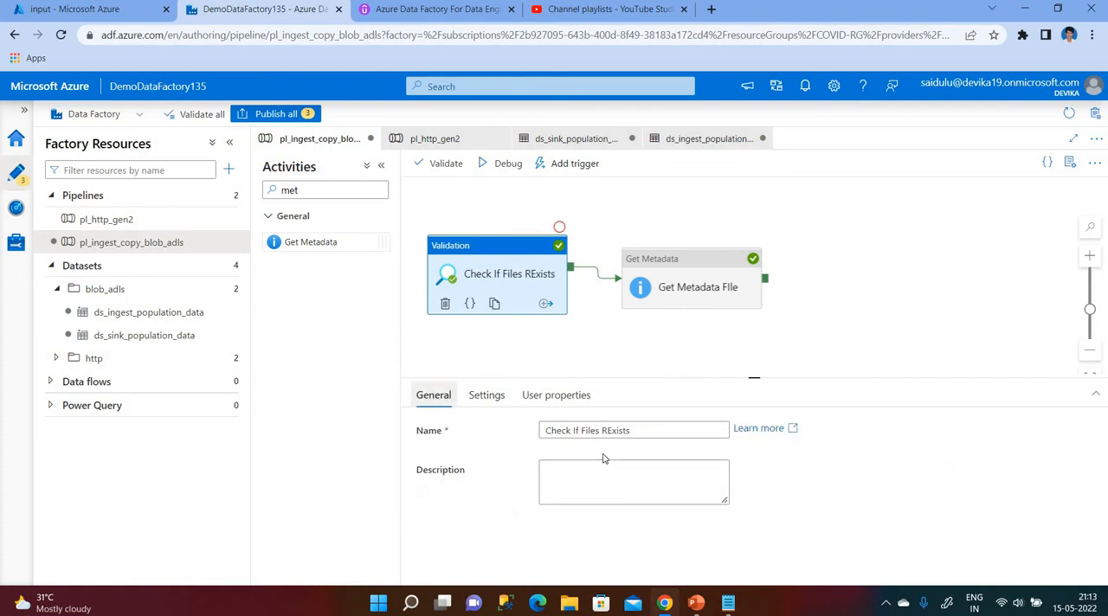
{"action": "left_click", "coordinate": [608, 429]}
{"action": "key", "text": "BackSpace"}
{"action": "left_click", "coordinate": [844, 286]}
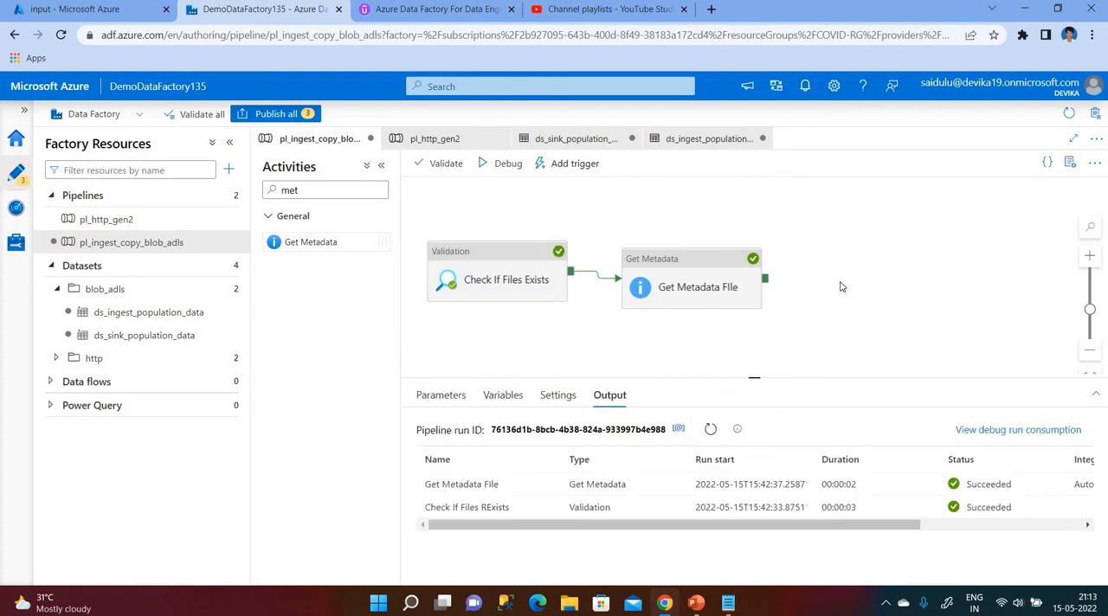
Add an If Condition activity to the canvas beside the Get Metadata activity.
{"action": "left_click", "coordinate": [317, 189]}
{"action": "key", "text": "BackSpace"}
{"action": "key", "text": "BackSpace"}
{"action": "key", "text": "BackSpace"}
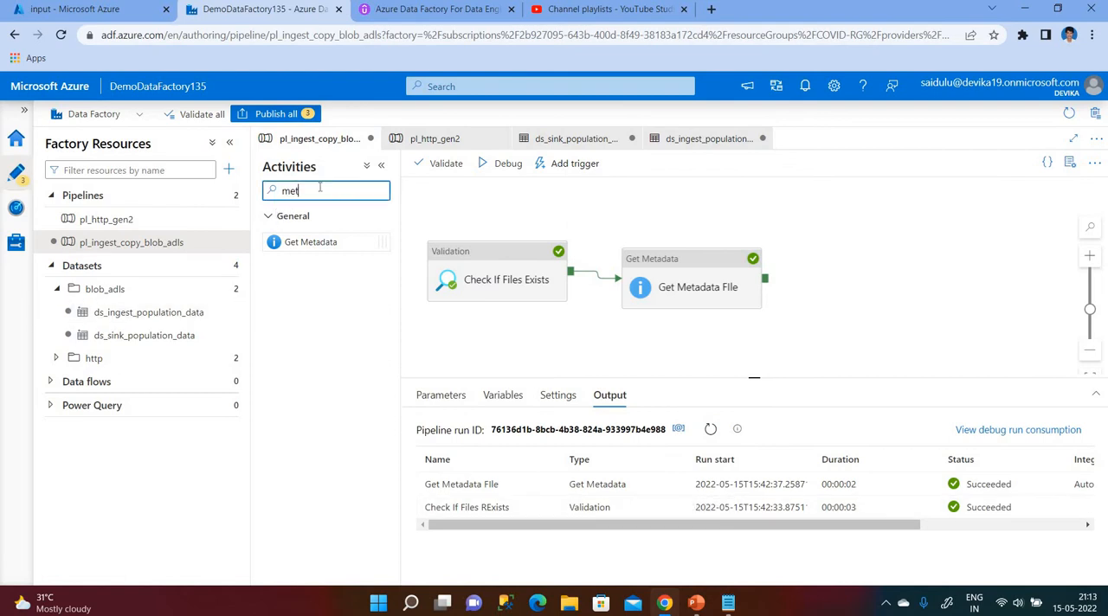
{"action": "type", "text": "if"}
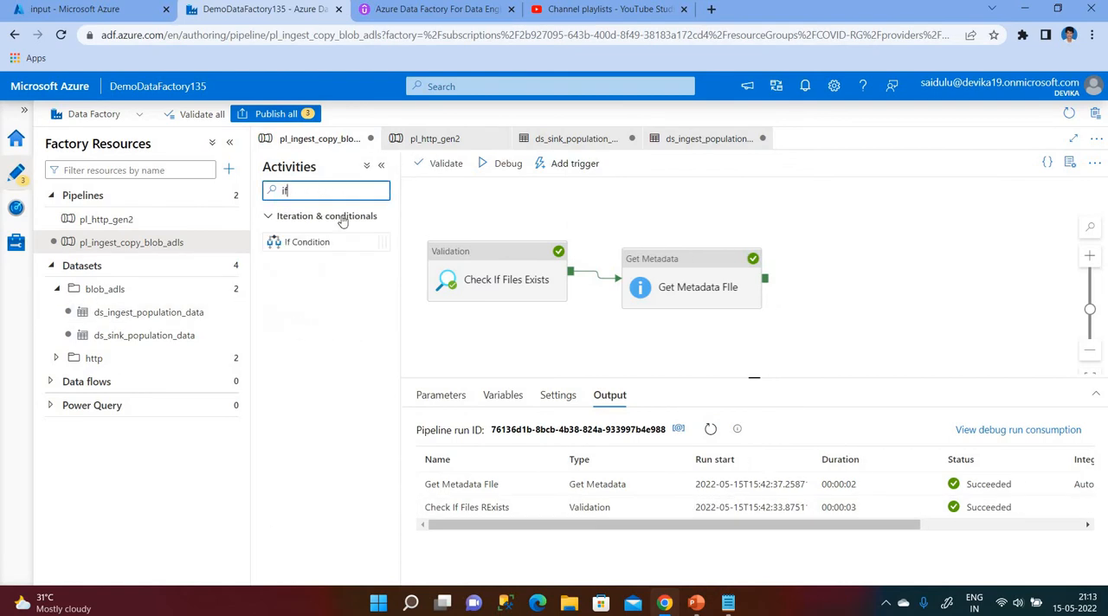
{"action": "left_click_drag", "start_coordinate": [323, 240], "coordinate": [822, 270]}
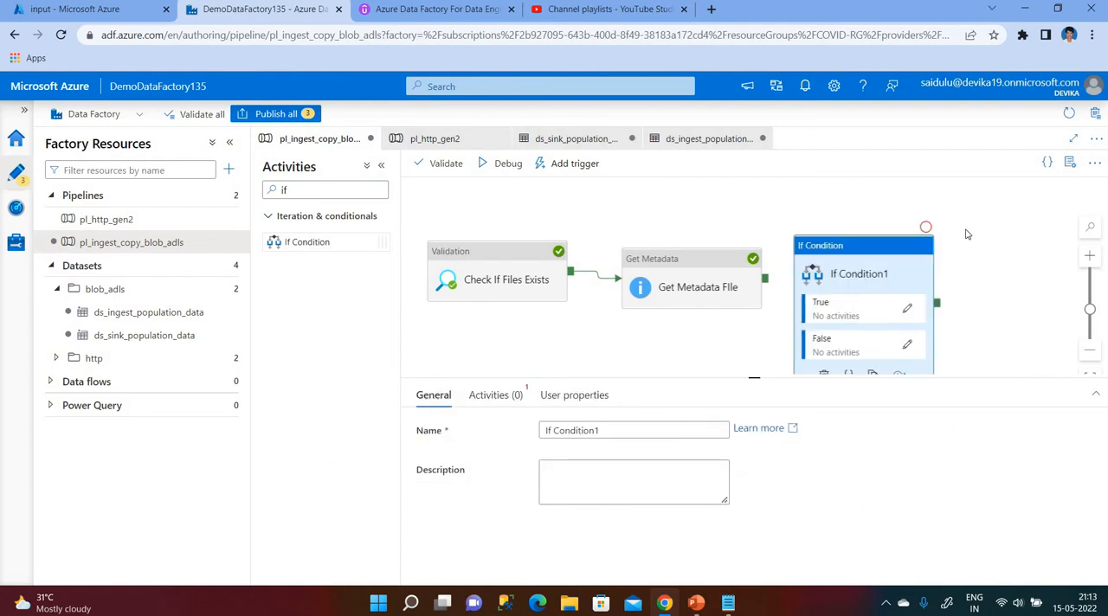
Rename the new conditional activity as "If Condition".
{"action": "scroll", "coordinate": [968, 234], "scroll_direction": "down", "scroll_amount": 1}
{"action": "left_click", "coordinate": [620, 428]}
{"action": "key", "text": "BackSpace"}
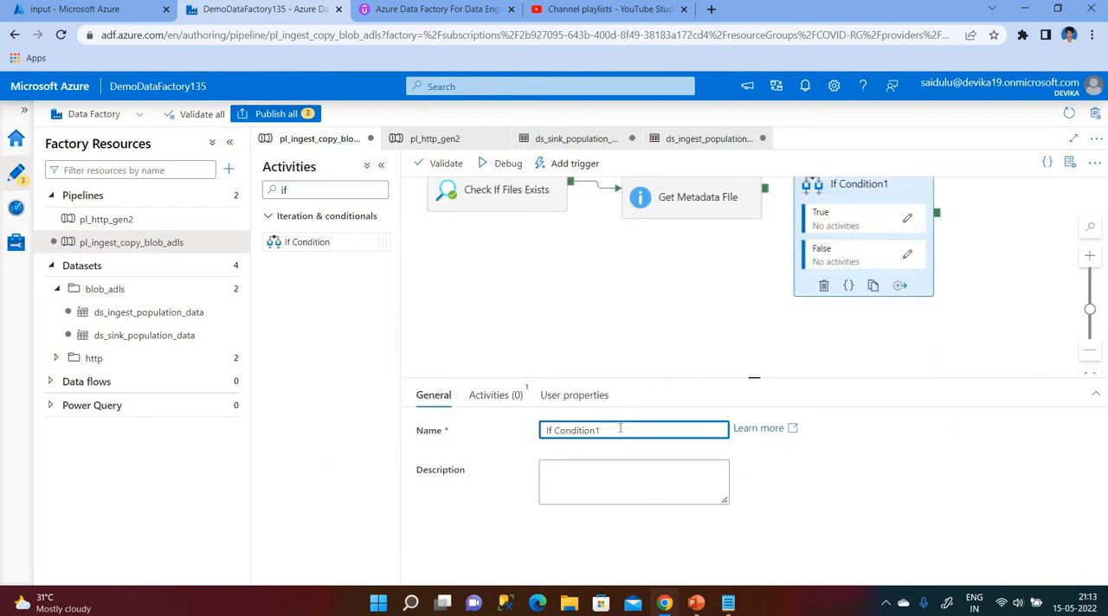
{"action": "scroll", "coordinate": [964, 284], "scroll_direction": "up", "scroll_amount": 1}
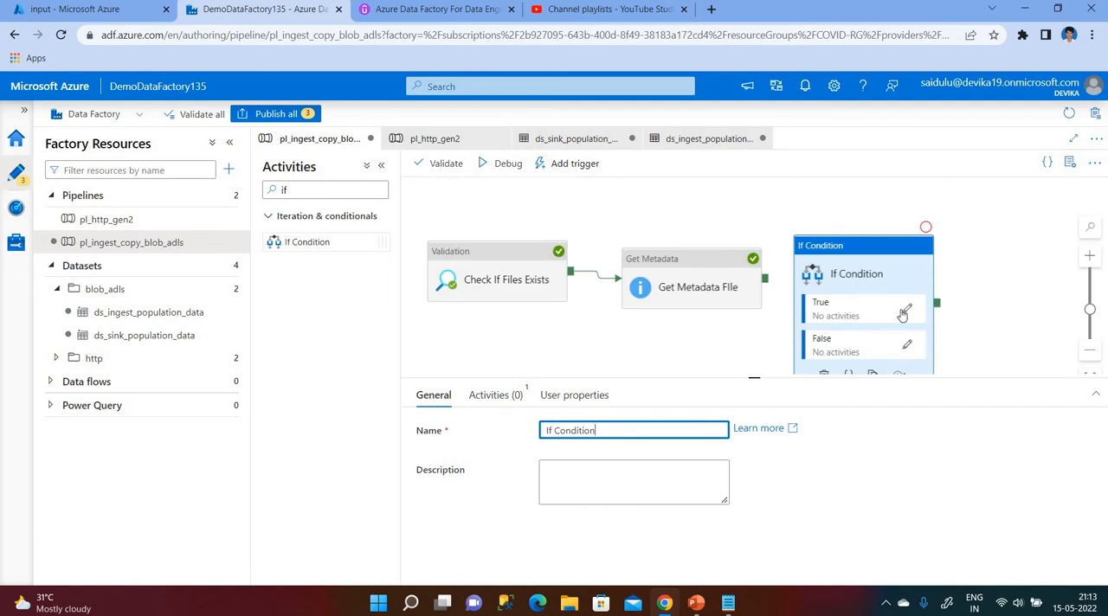
{"action": "left_click", "coordinate": [640, 330]}
Open the True activities of the If Condition for editing.
{"action": "scroll", "coordinate": [909, 312], "scroll_direction": "down", "scroll_amount": 1}
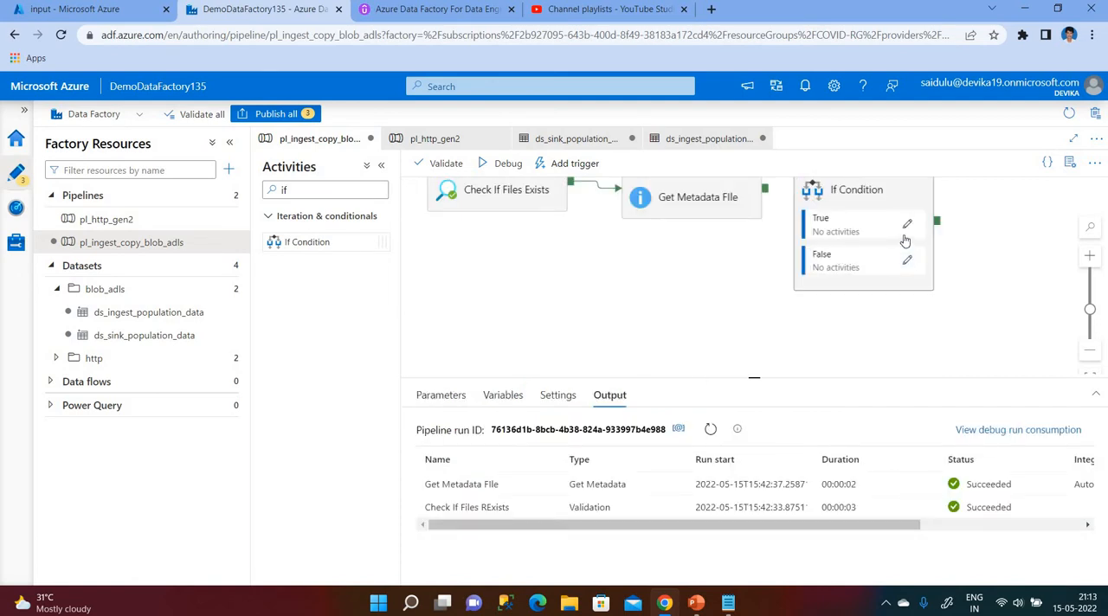
{"action": "left_click", "coordinate": [845, 212]}
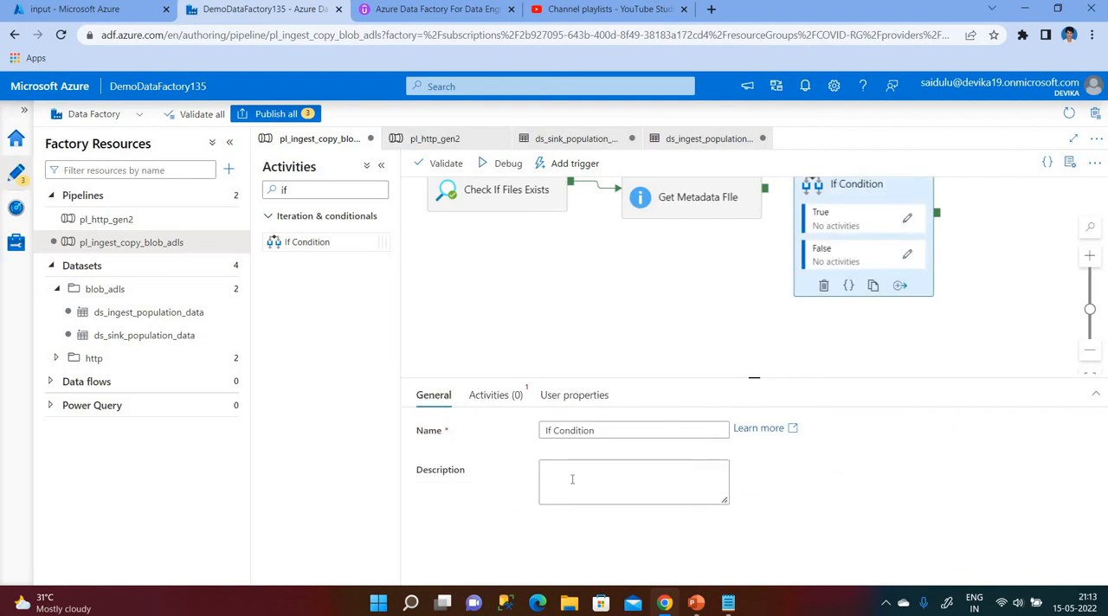
{"action": "left_click", "coordinate": [908, 220]}
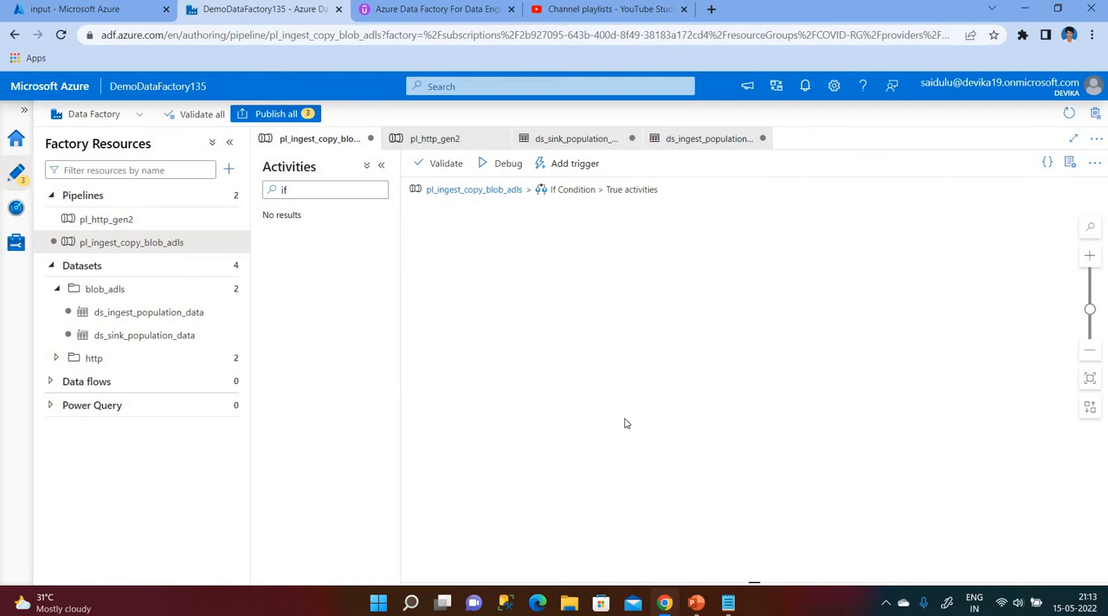
Return to the main pl_ingest_copy_blob_adls pipeline and open the If Condition's expression setting.
{"action": "left_click", "coordinate": [440, 188]}
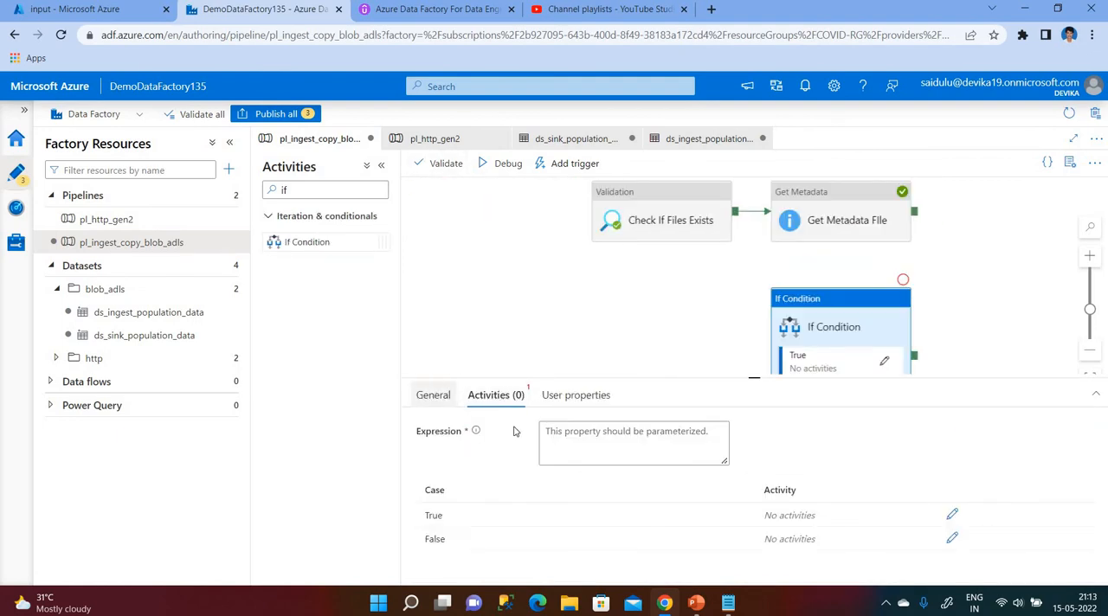
{"action": "left_click", "coordinate": [433, 395]}
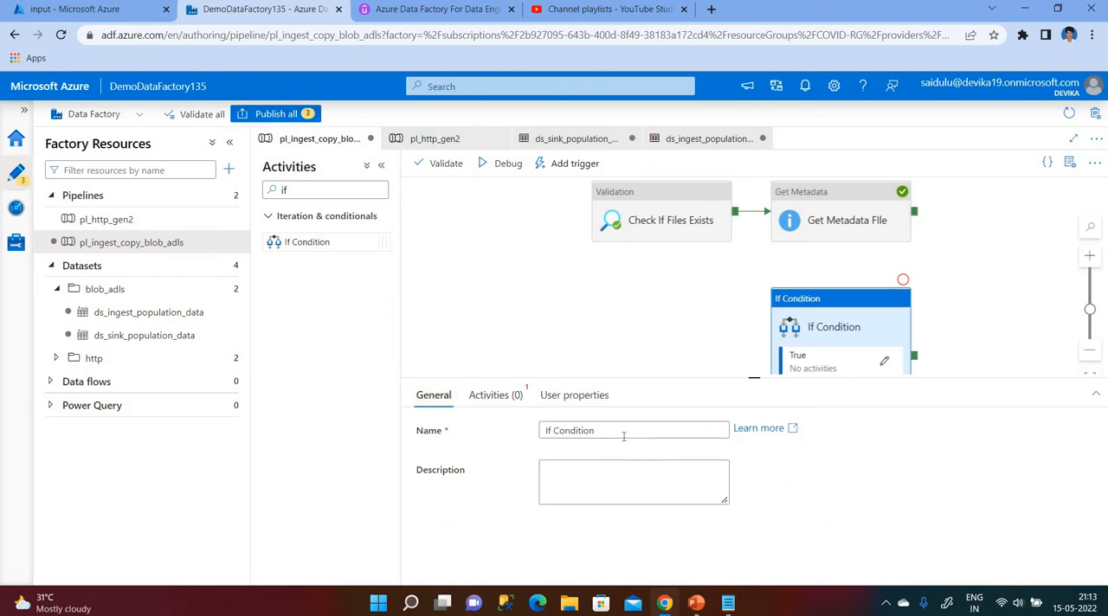
{"action": "left_click", "coordinate": [495, 396]}
{"action": "left_click", "coordinate": [618, 442]}
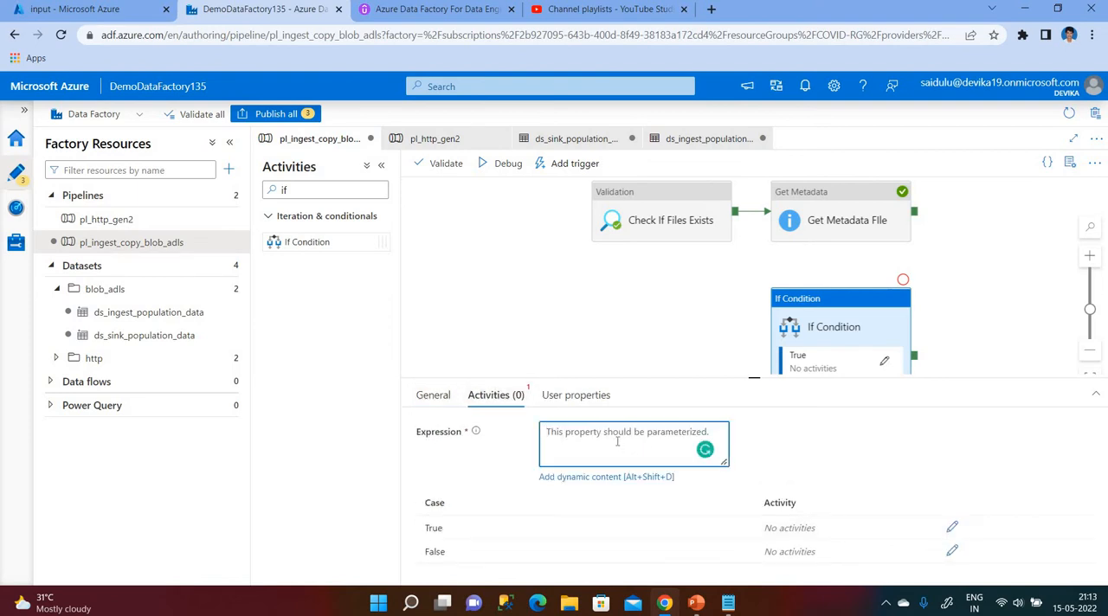
Rearrange the activities on the canvas and connect Get Metadata's success output to the If Condition activity.
{"action": "left_click_drag", "start_coordinate": [782, 226], "coordinate": [656, 309]}
{"action": "left_click_drag", "start_coordinate": [667, 220], "coordinate": [537, 285]}
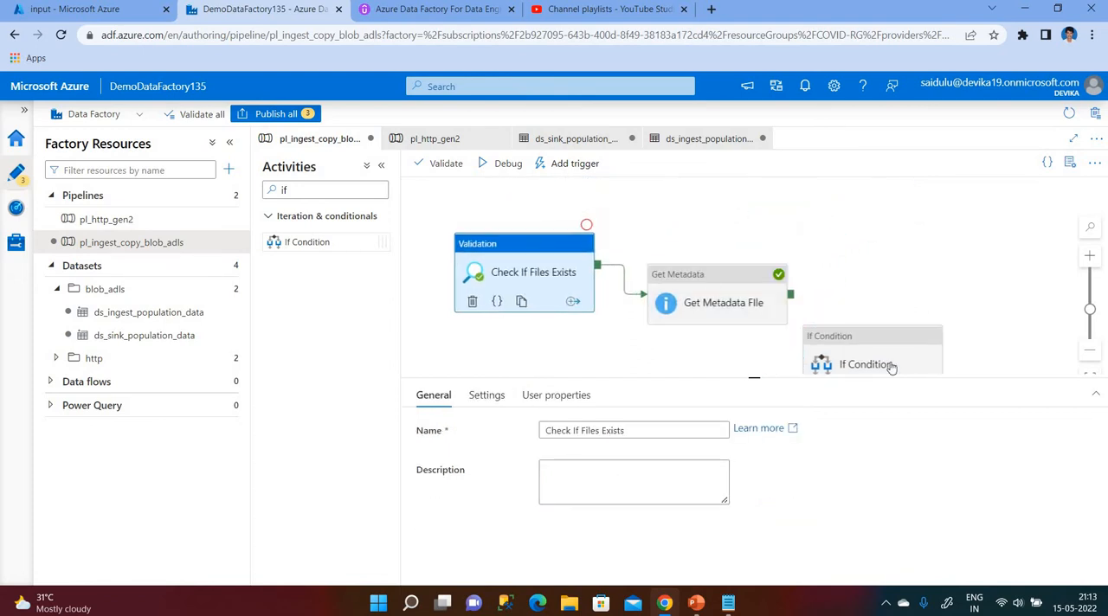
{"action": "left_click", "coordinate": [907, 346]}
{"action": "left_click_drag", "start_coordinate": [909, 287], "coordinate": [918, 285]}
{"action": "left_click_drag", "start_coordinate": [791, 273], "coordinate": [835, 294]}
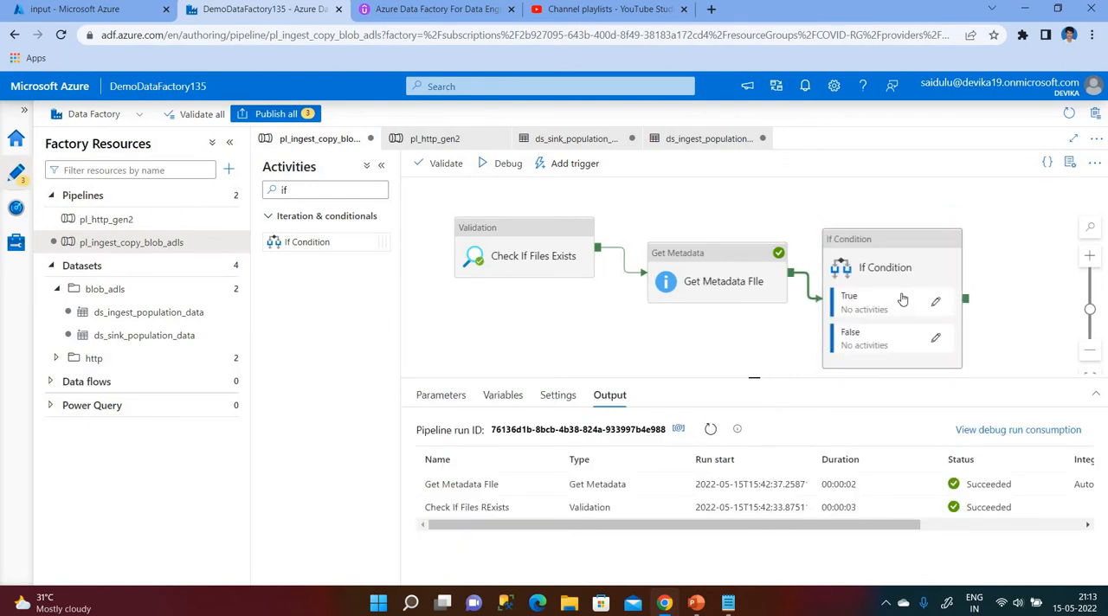
Enlarge the canvas area and auto-align the three pipeline activities.
{"action": "left_click", "coordinate": [887, 244]}
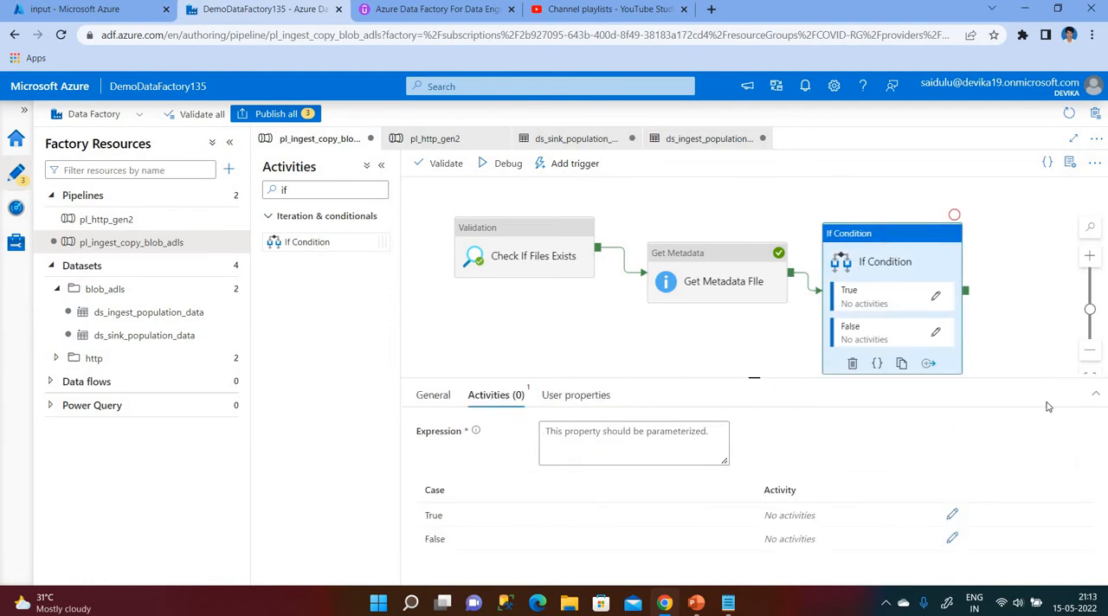
{"action": "left_click_drag", "start_coordinate": [1042, 388], "coordinate": [1081, 407]}
{"action": "left_click", "coordinate": [1086, 407]}
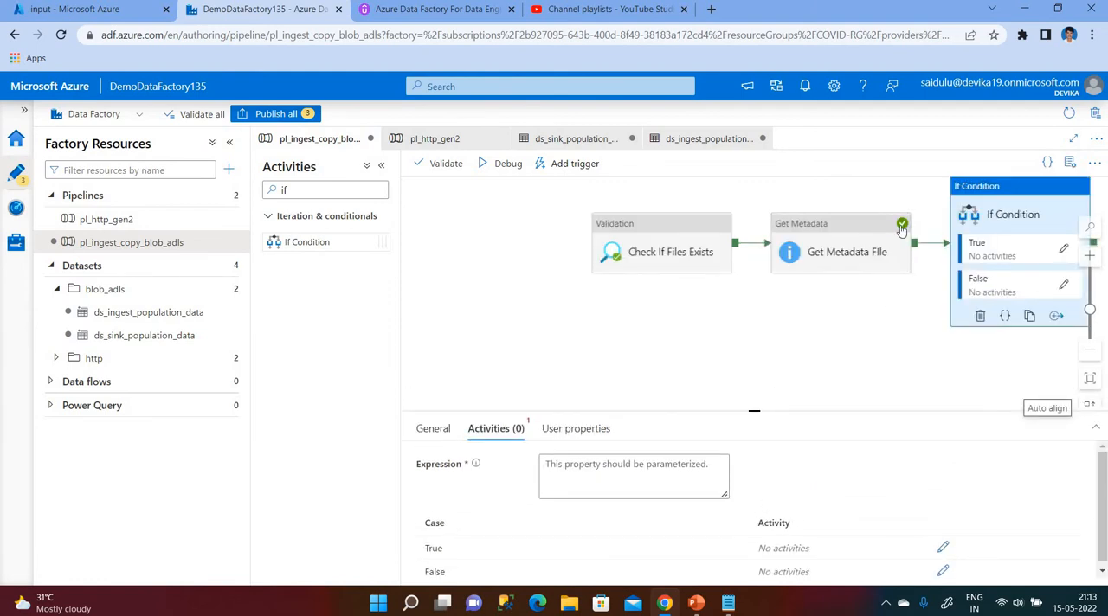
{"action": "left_click_drag", "start_coordinate": [858, 235], "coordinate": [873, 246]}
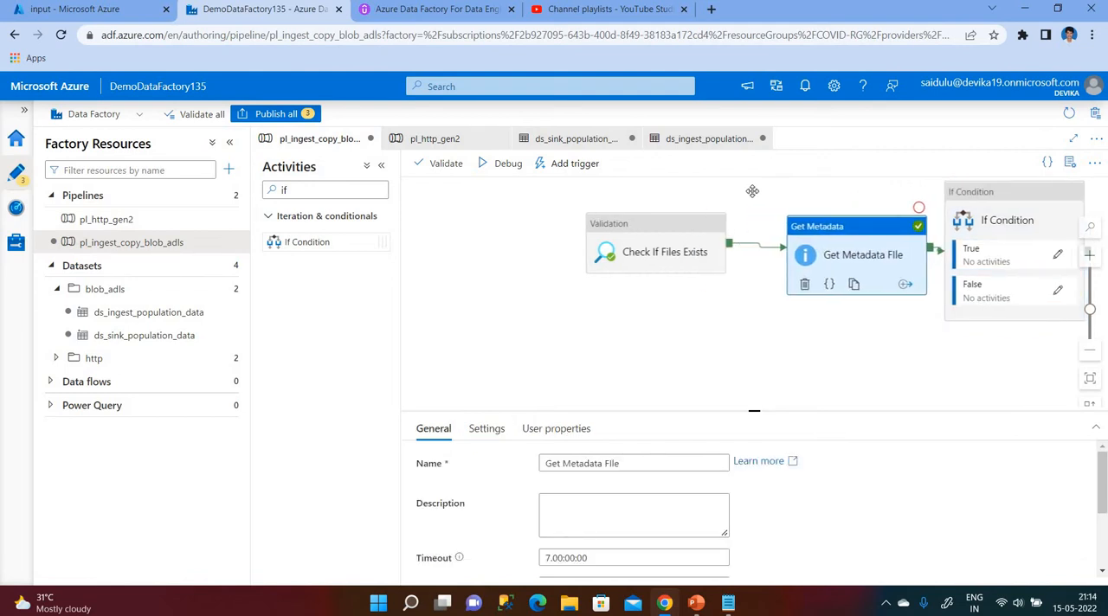
{"action": "left_click", "coordinate": [831, 280]}
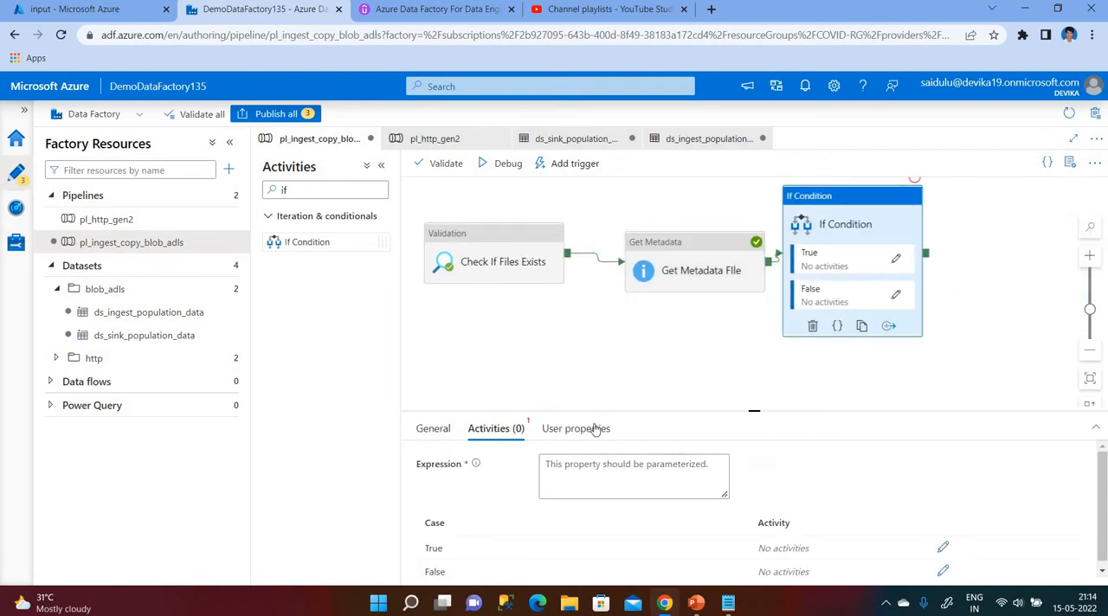
{"action": "left_click", "coordinate": [620, 466]}
{"action": "left_click", "coordinate": [621, 520]}
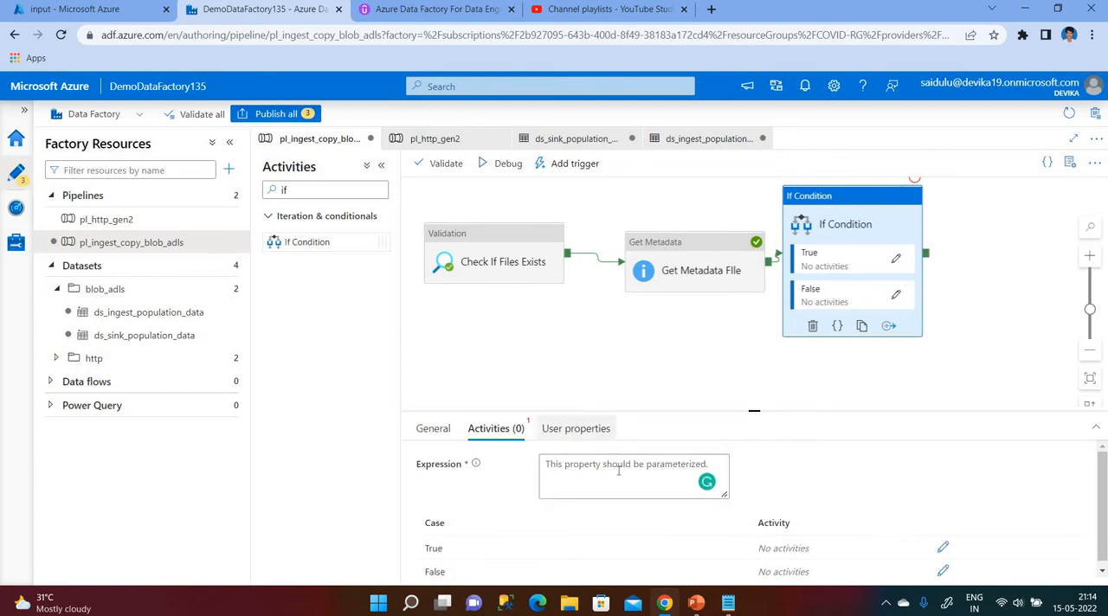
{"action": "left_click", "coordinate": [942, 549]}
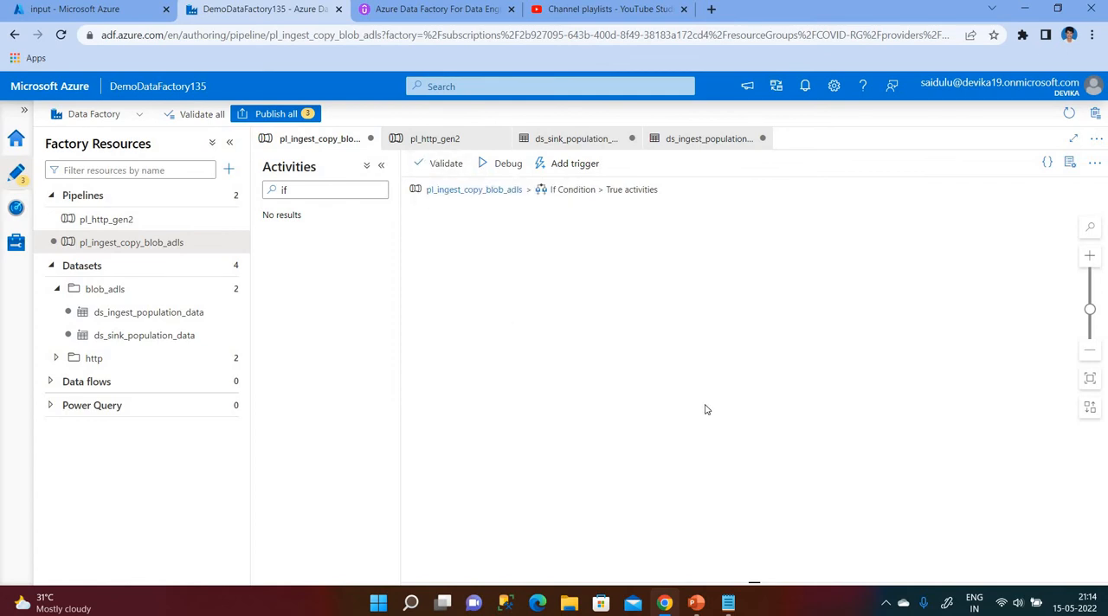
{"action": "left_click", "coordinate": [485, 191]}
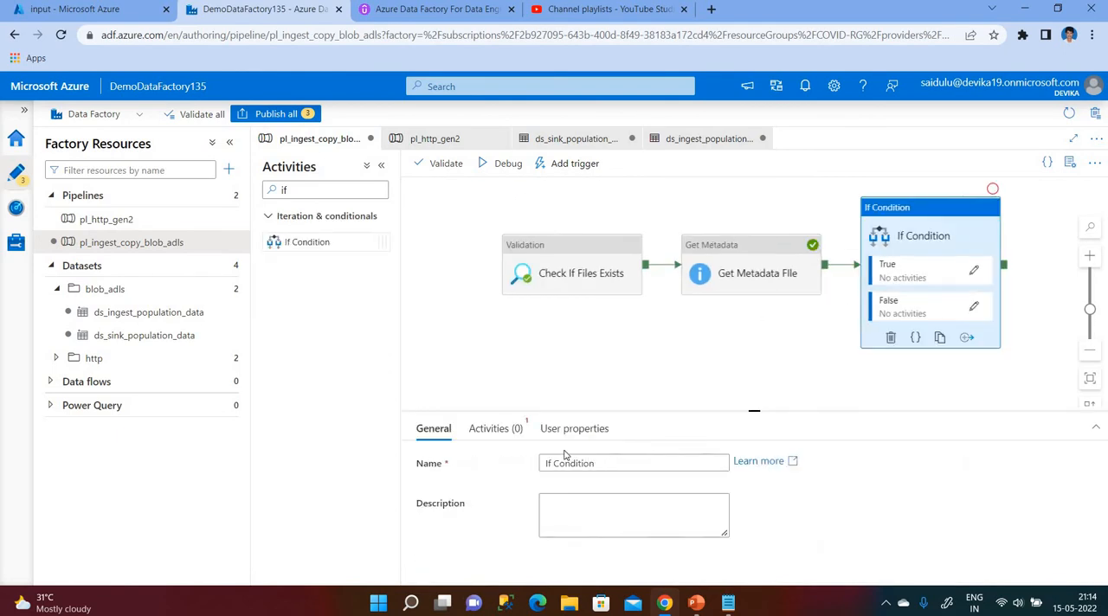
{"action": "left_click", "coordinate": [490, 430]}
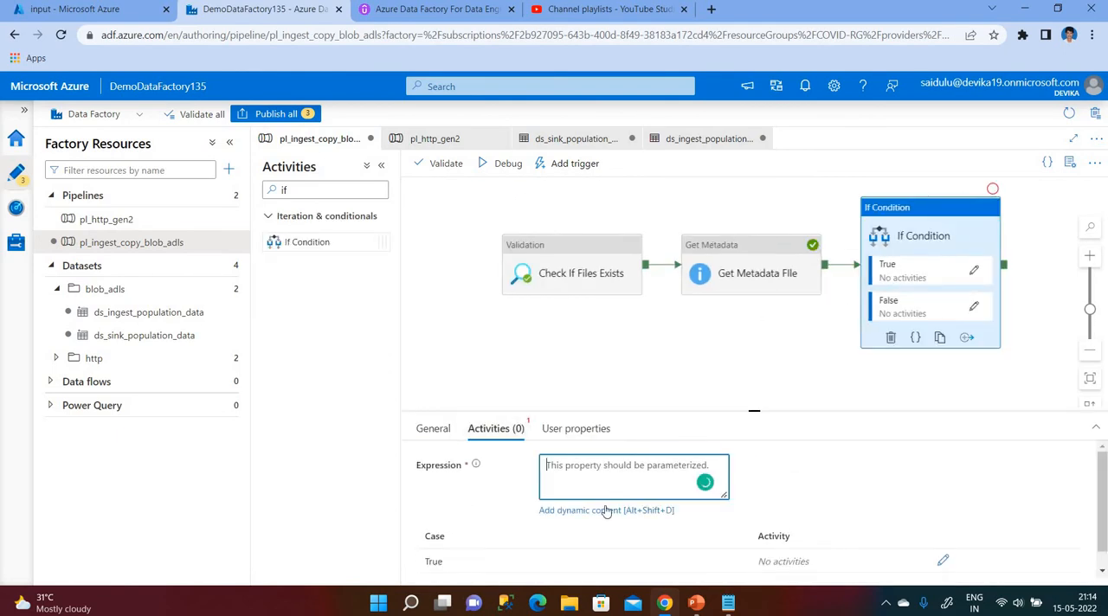
{"action": "left_click", "coordinate": [606, 510]}
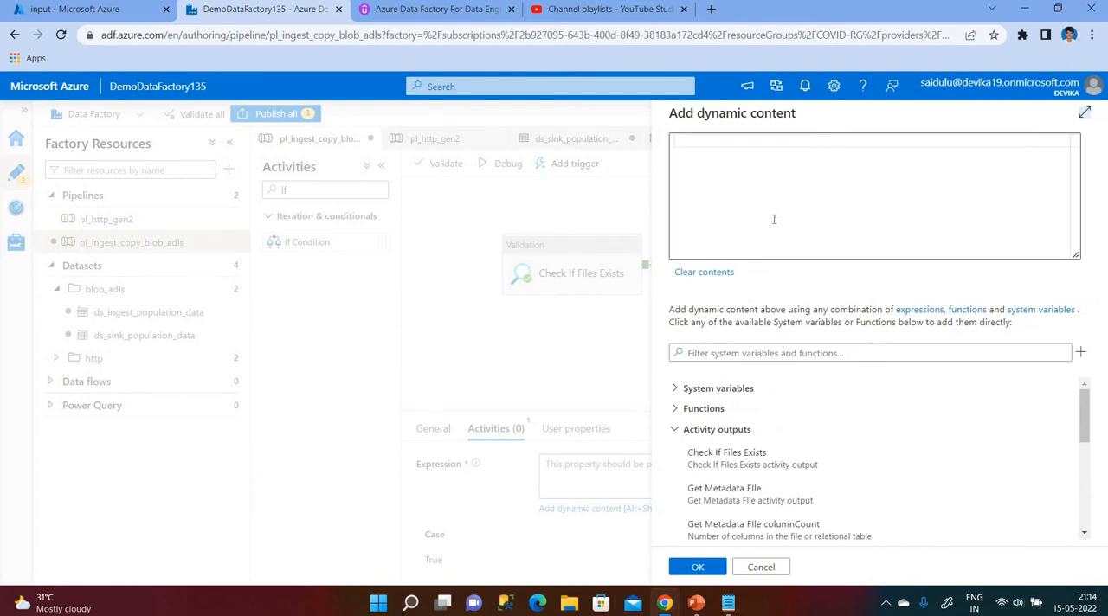
{"action": "left_click", "coordinate": [675, 430]}
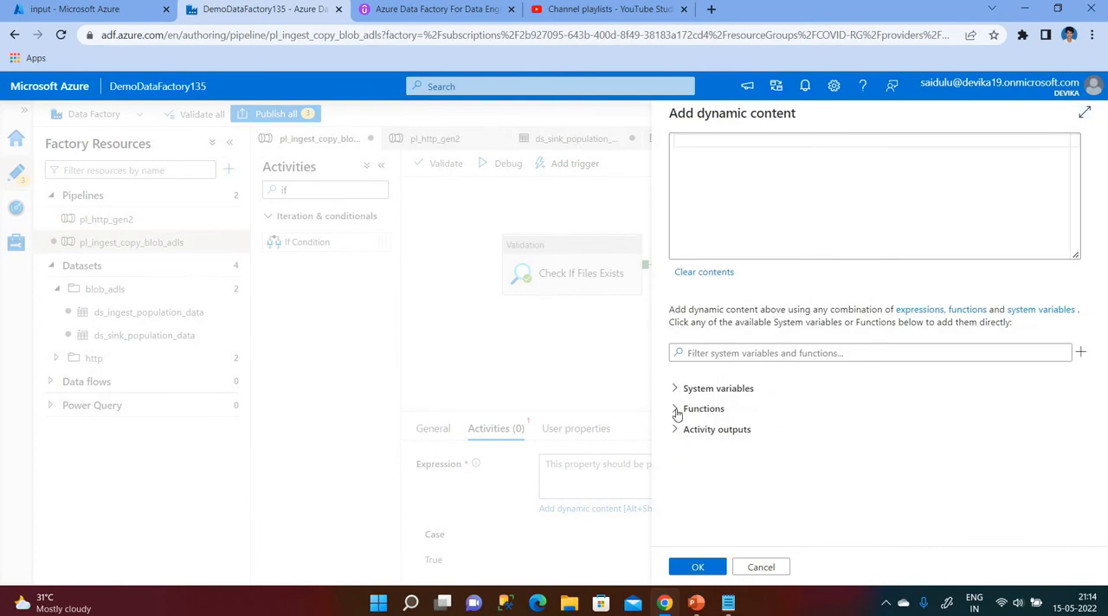
{"action": "left_click", "coordinate": [676, 409]}
{"action": "left_click", "coordinate": [700, 511]}
{"action": "scroll", "coordinate": [754, 513], "scroll_direction": "down", "scroll_amount": 1}
{"action": "left_click", "coordinate": [726, 514]}
{"action": "left_click", "coordinate": [718, 141]}
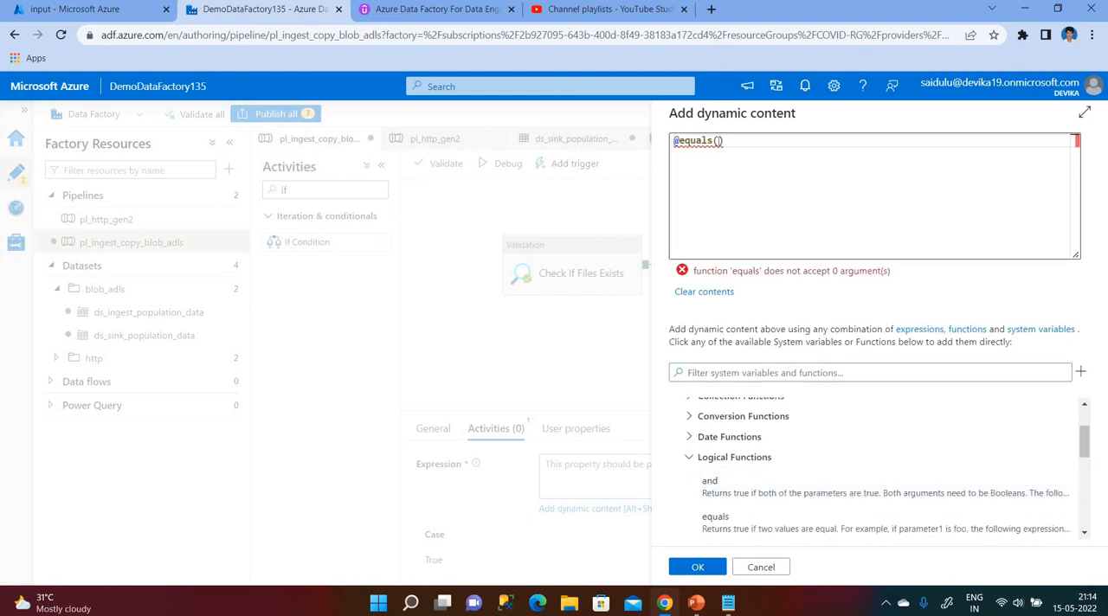
{"action": "left_click", "coordinate": [690, 461]}
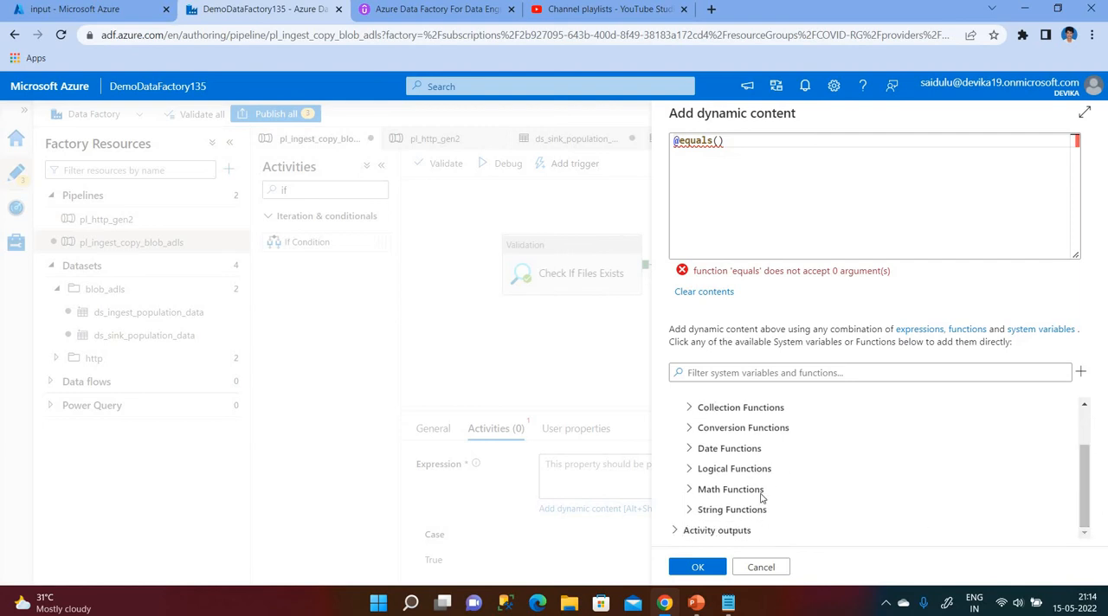
{"action": "left_click", "coordinate": [758, 568]}
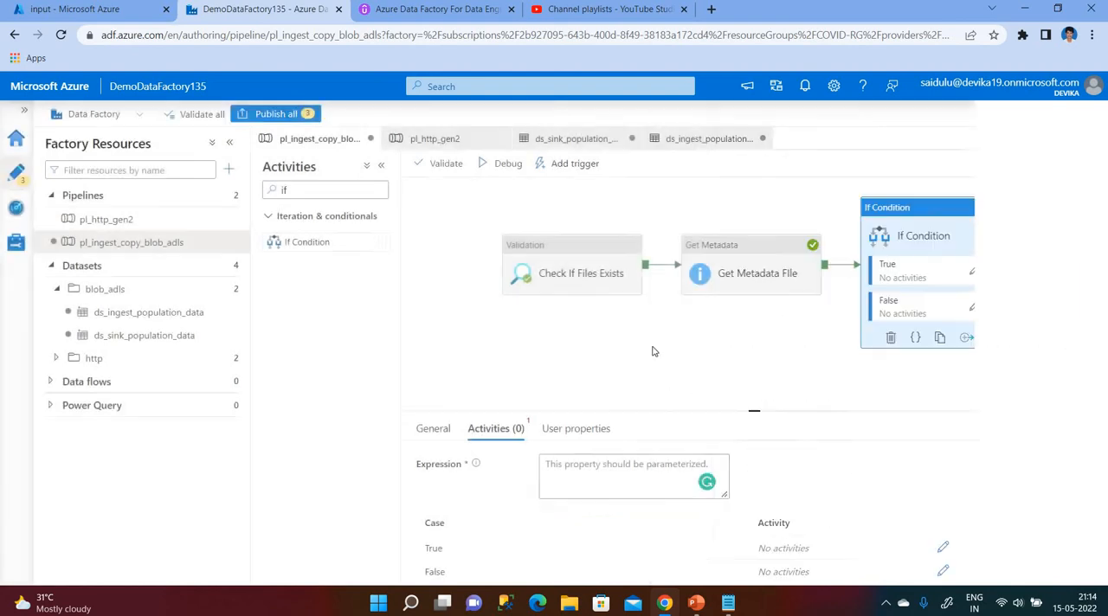
Start the If Condition's dynamic content expression with the logical function equals.
{"action": "left_click", "coordinate": [750, 280]}
{"action": "left_click", "coordinate": [911, 282]}
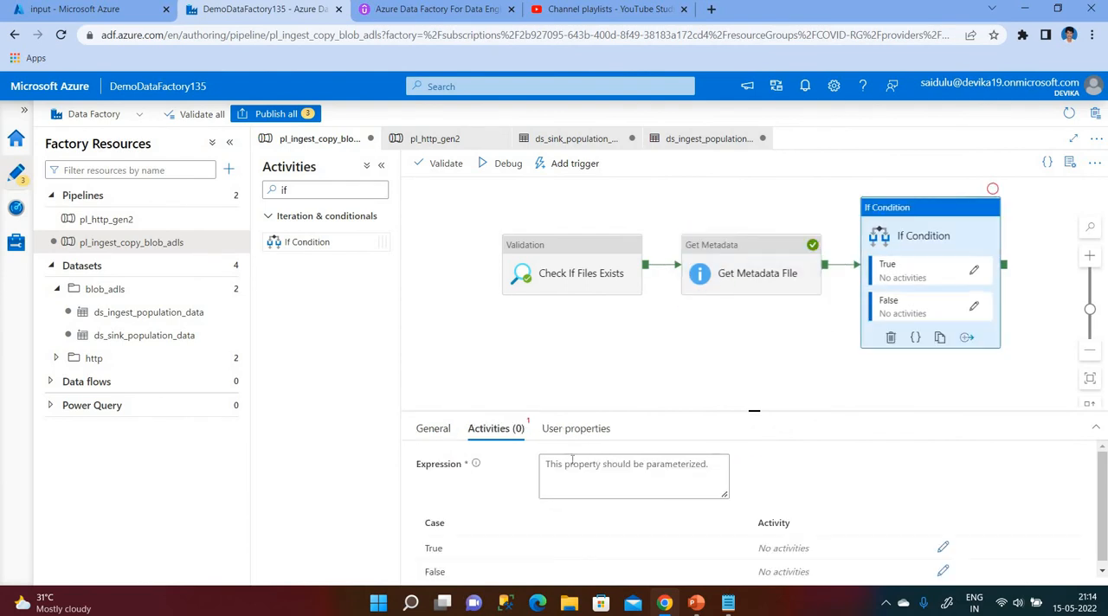
{"action": "left_click", "coordinate": [594, 485]}
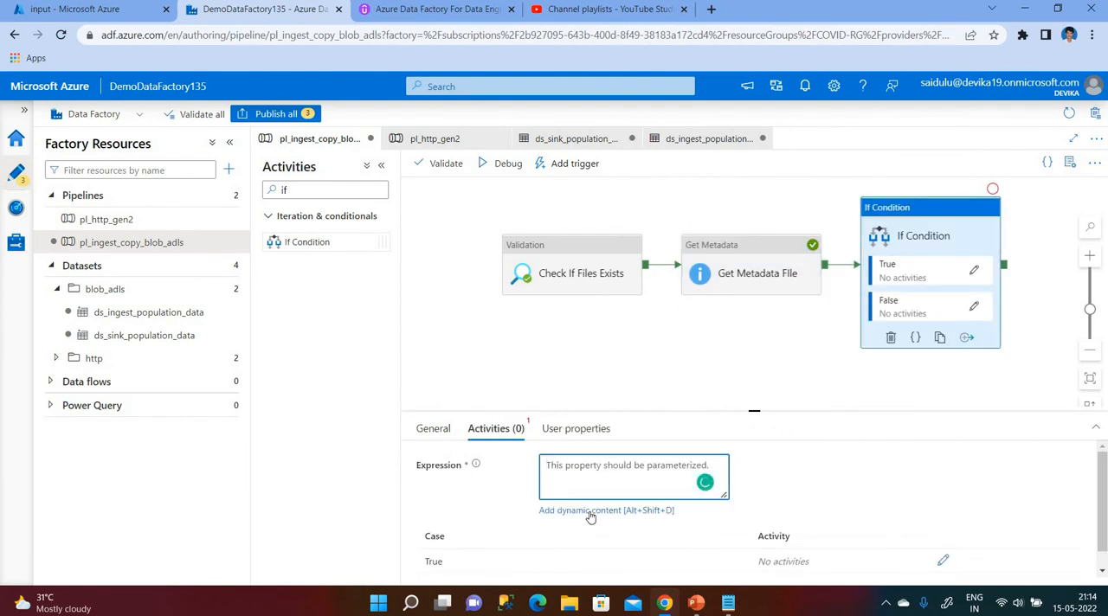
{"action": "left_click", "coordinate": [590, 512]}
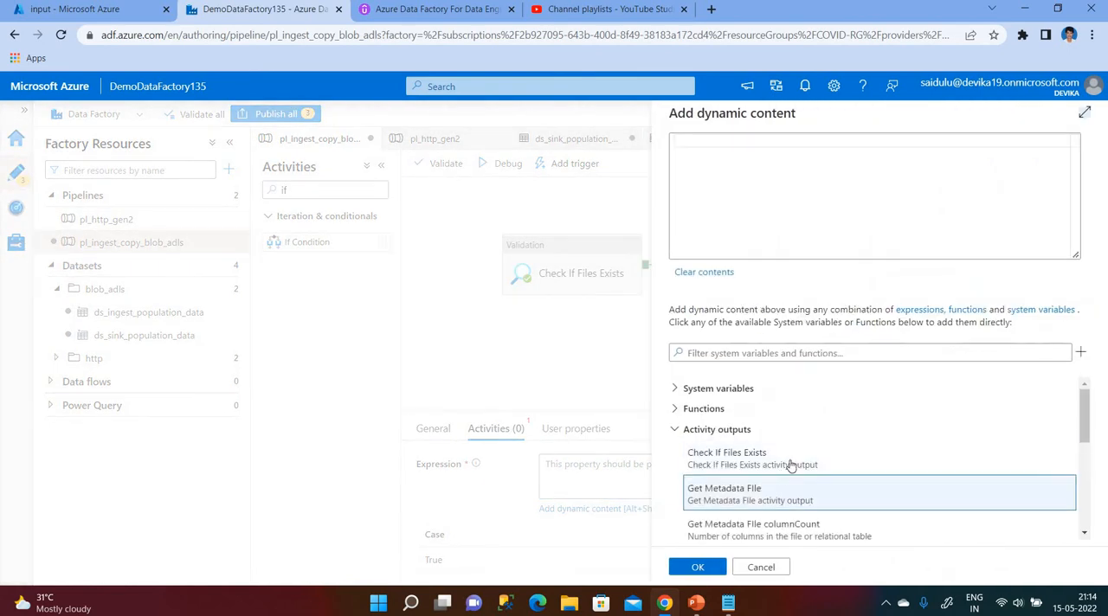
{"action": "left_click", "coordinate": [712, 410]}
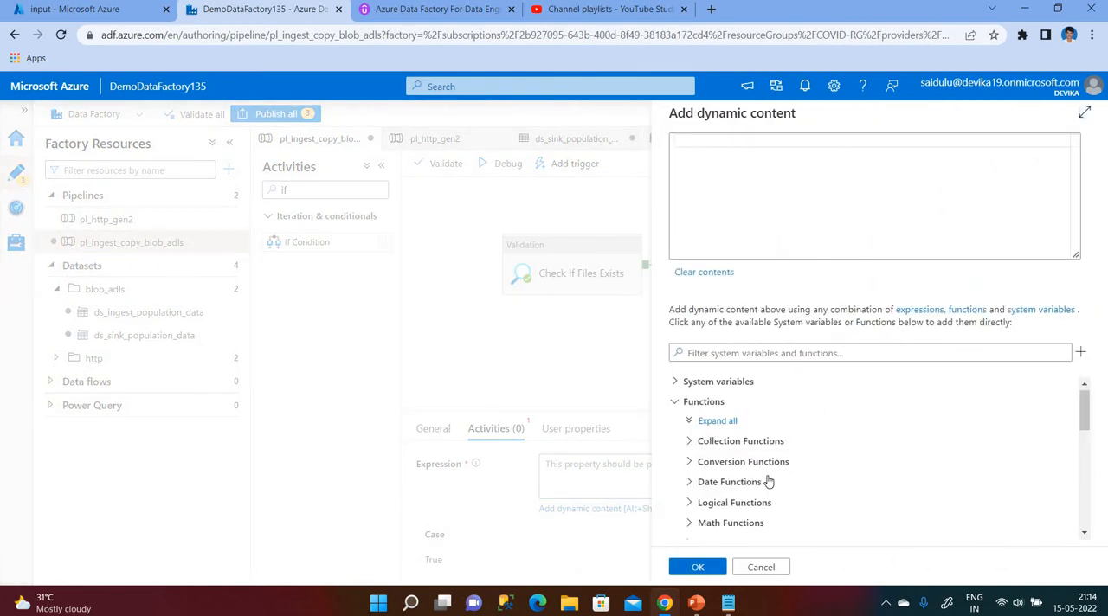
{"action": "scroll", "coordinate": [770, 465], "scroll_direction": "down", "scroll_amount": 2}
{"action": "scroll", "coordinate": [718, 404], "scroll_direction": "up", "scroll_amount": 1}
{"action": "scroll", "coordinate": [730, 445], "scroll_direction": "up", "scroll_amount": 1}
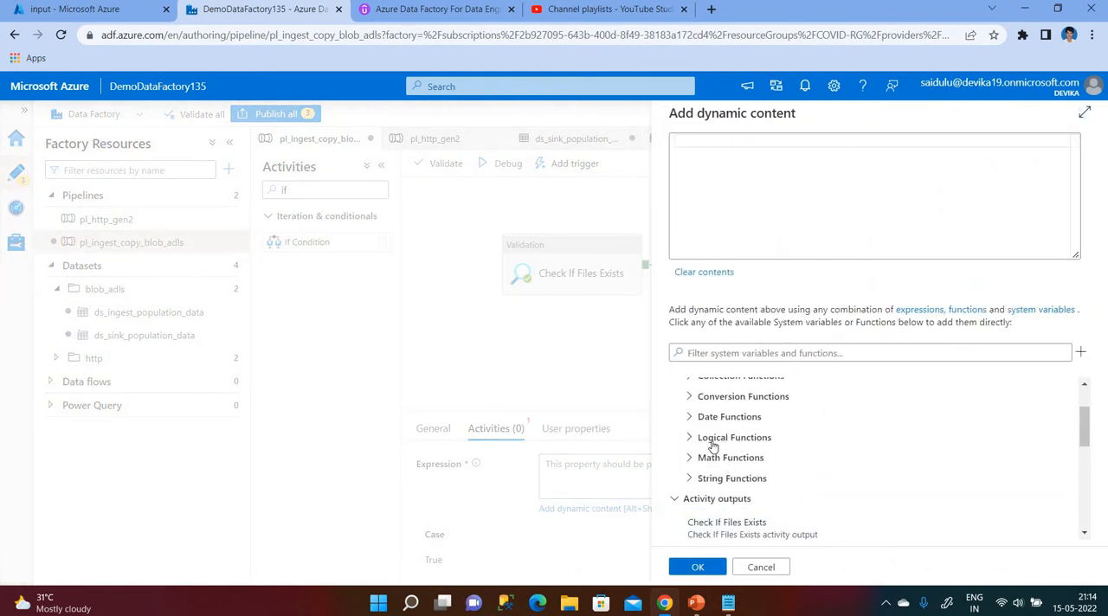
{"action": "left_click", "coordinate": [712, 440]}
{"action": "left_click", "coordinate": [723, 507]}
{"action": "left_click", "coordinate": [719, 140]}
Complete and accept the If Condition's equals expression, comparing the Get Metadata activity's output.columnCount with 13.
{"action": "left_click_drag", "start_coordinate": [1085, 432], "coordinate": [1090, 489]}
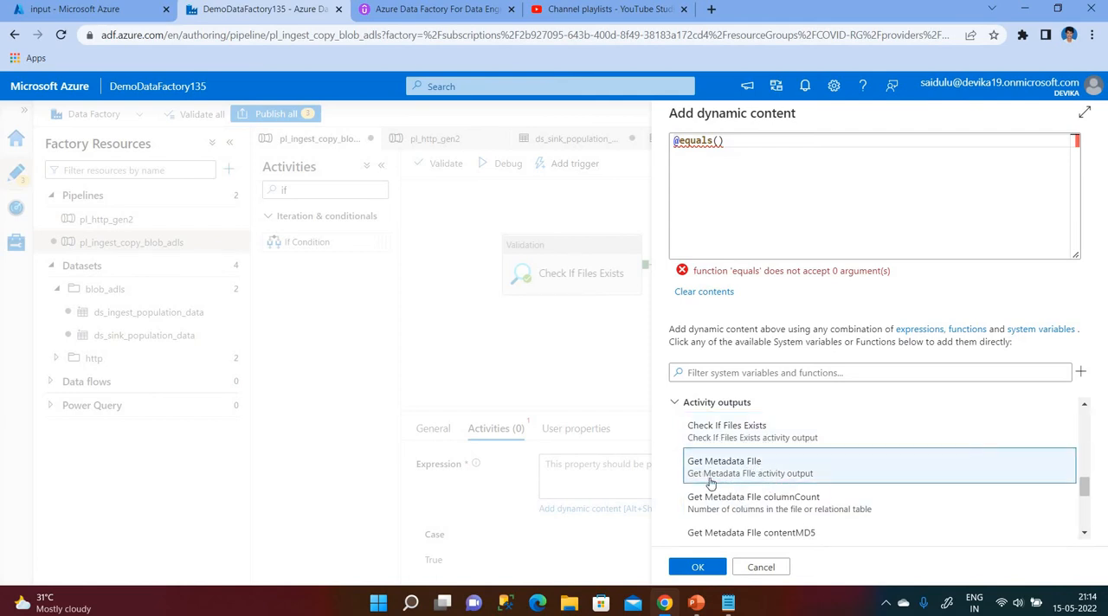
{"action": "left_click", "coordinate": [795, 479]}
{"action": "left_click", "coordinate": [926, 168]}
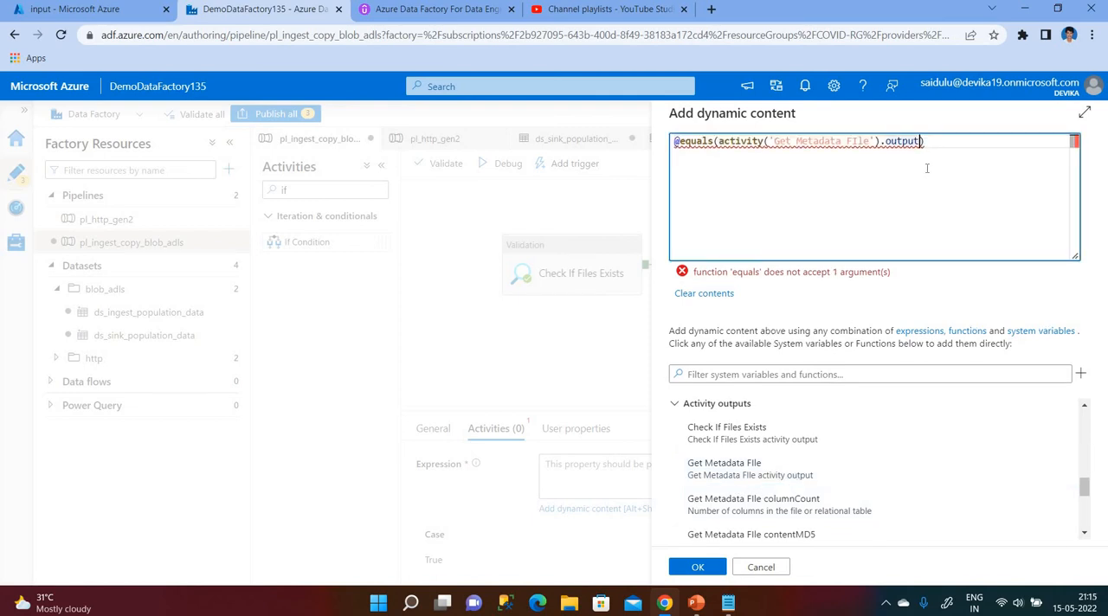
{"action": "type", "text": "."}
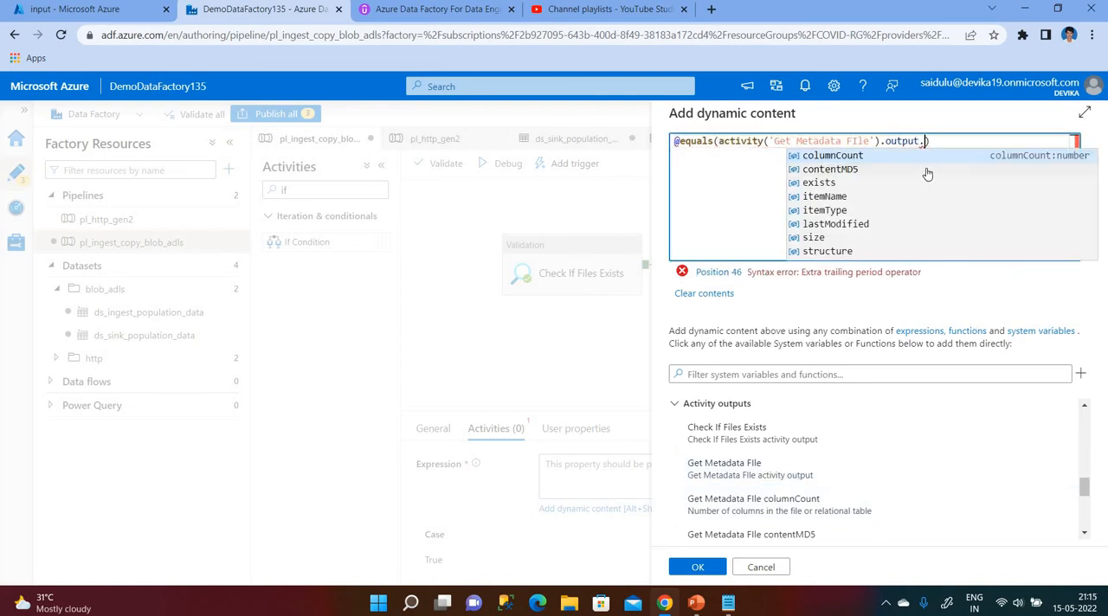
{"action": "left_click", "coordinate": [893, 155]}
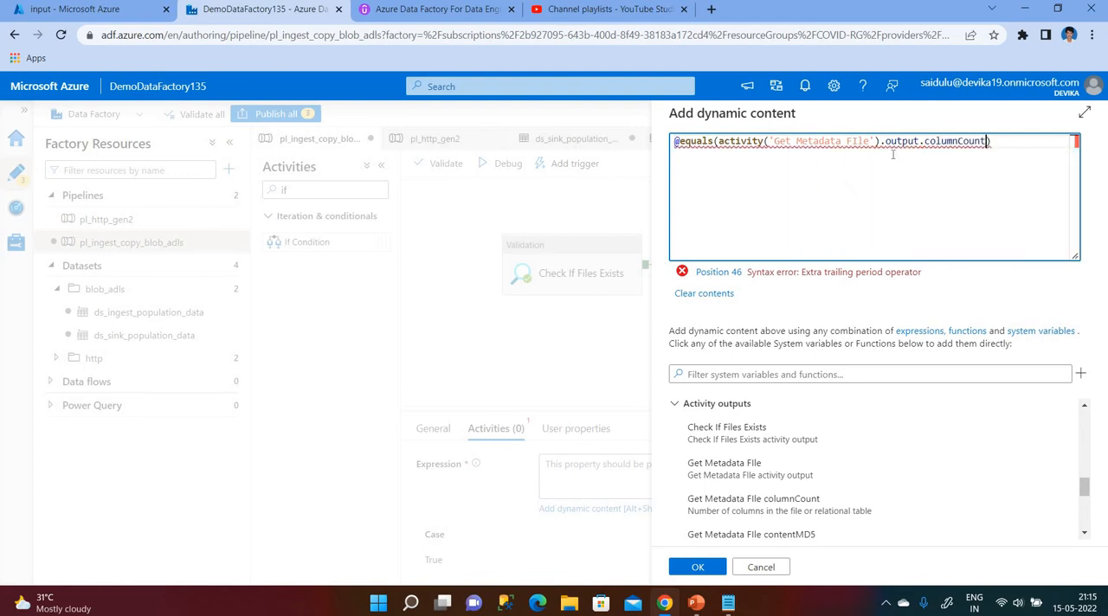
{"action": "type", "text": ",13"}
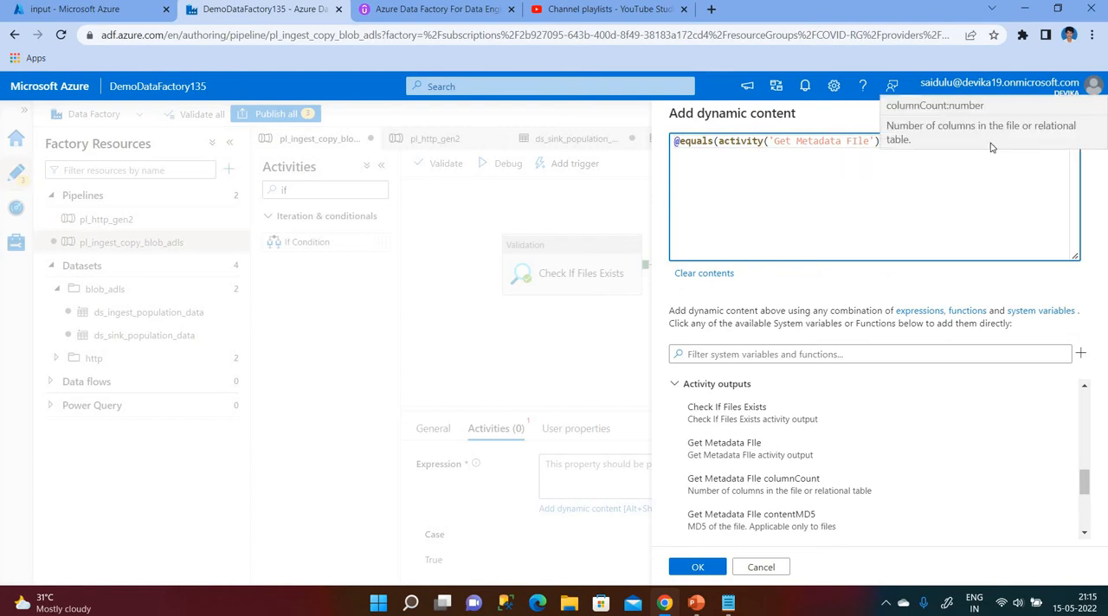
{"action": "left_click", "coordinate": [703, 567]}
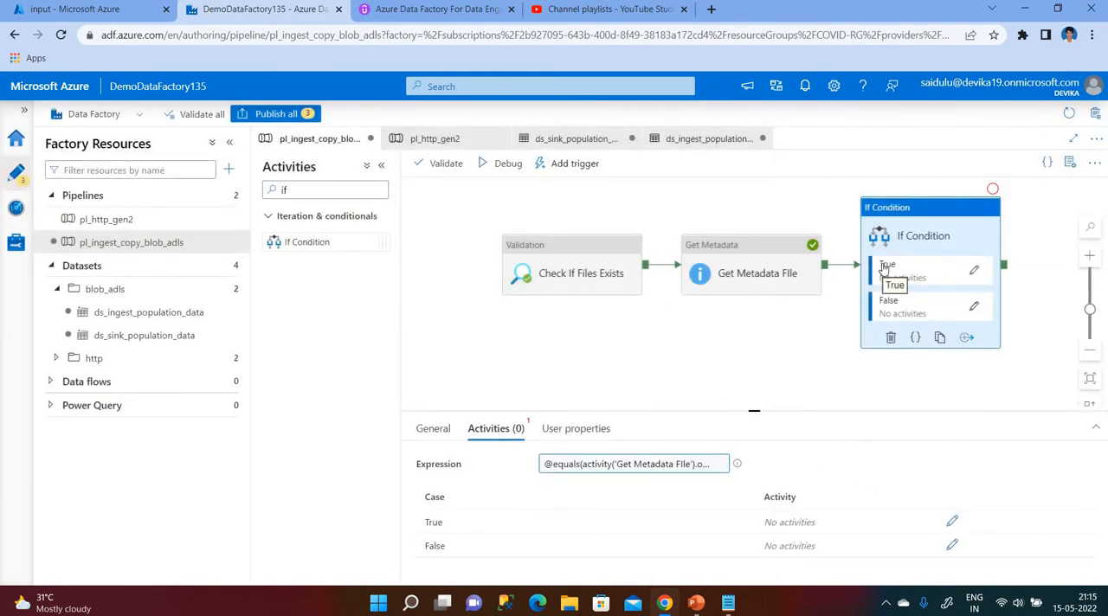
Add a Copy data activity to the If Condition's True activities and name it "Copy data".
{"action": "left_click", "coordinate": [972, 273]}
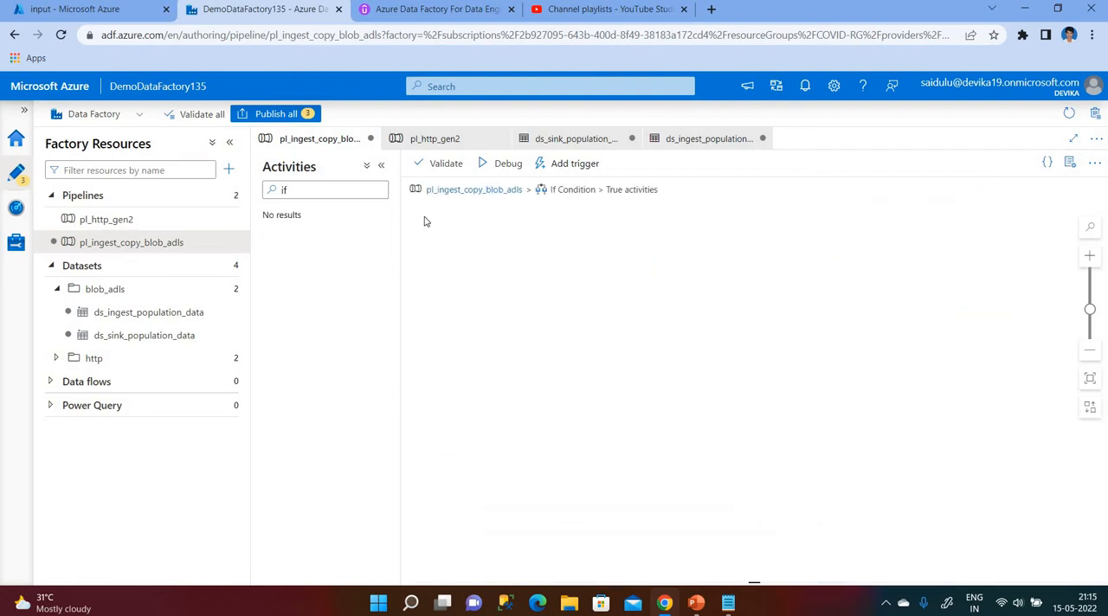
{"action": "left_click", "coordinate": [298, 190]}
{"action": "key", "text": "BackSpace"}
{"action": "key", "text": "BackSpace"}
{"action": "type", "text": "copy"}
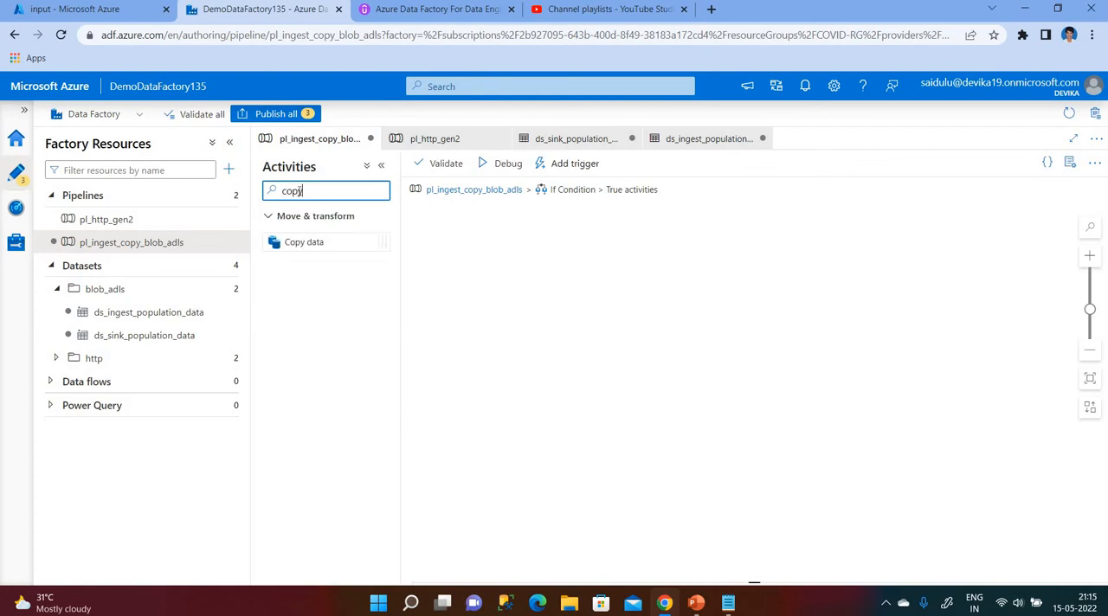
{"action": "left_click_drag", "start_coordinate": [323, 245], "coordinate": [630, 290]}
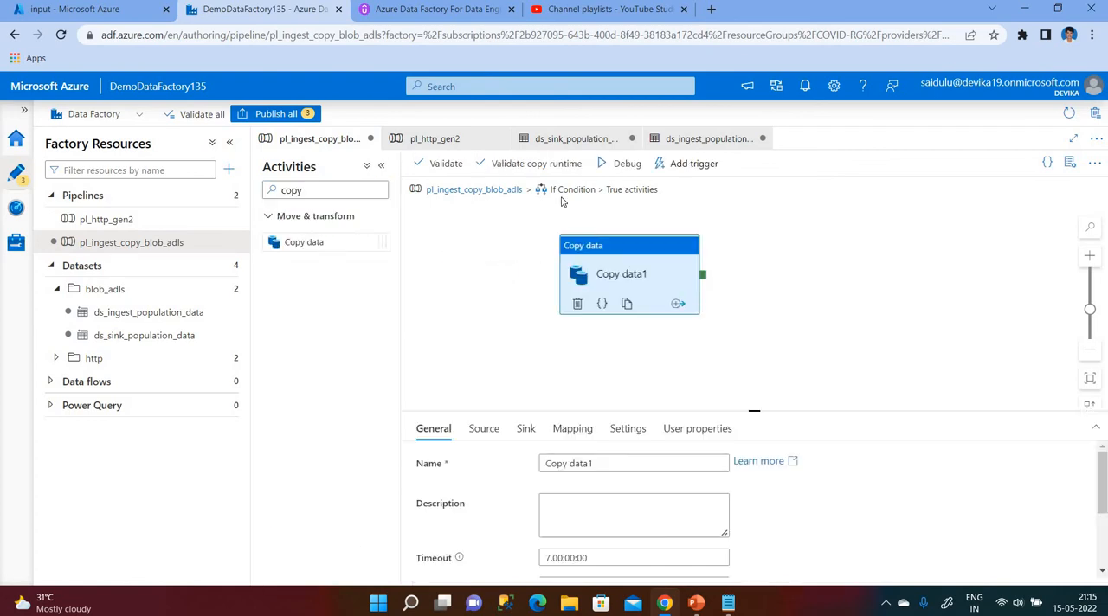
{"action": "left_click", "coordinate": [618, 455]}
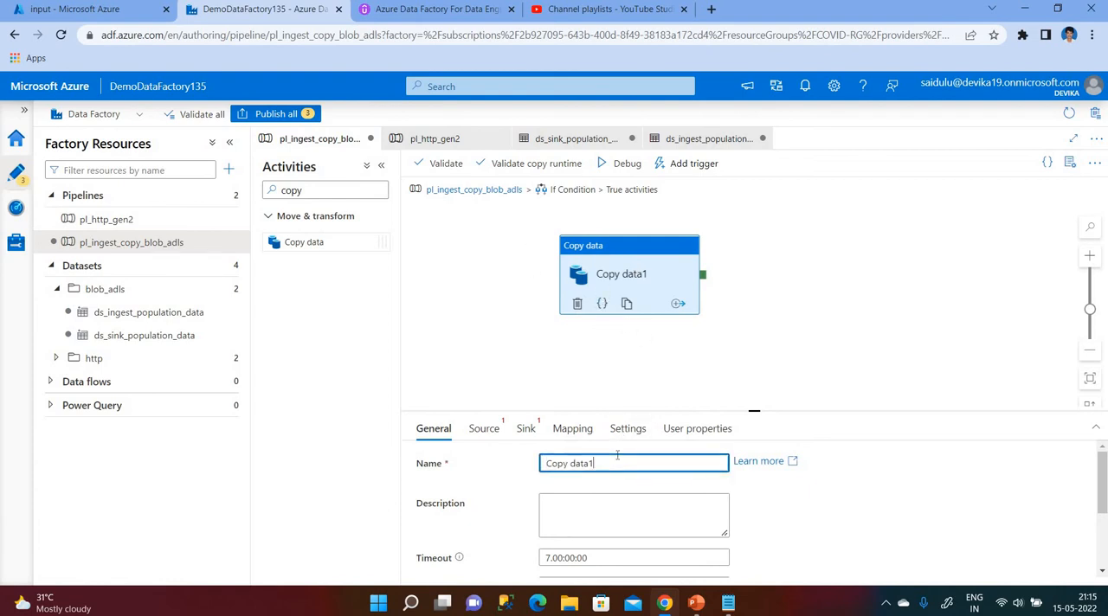
Set the Copy data activity's source dataset to ds_ingest_population_data and its sink dataset to ds_sink_population_data.
{"action": "left_click", "coordinate": [487, 429]}
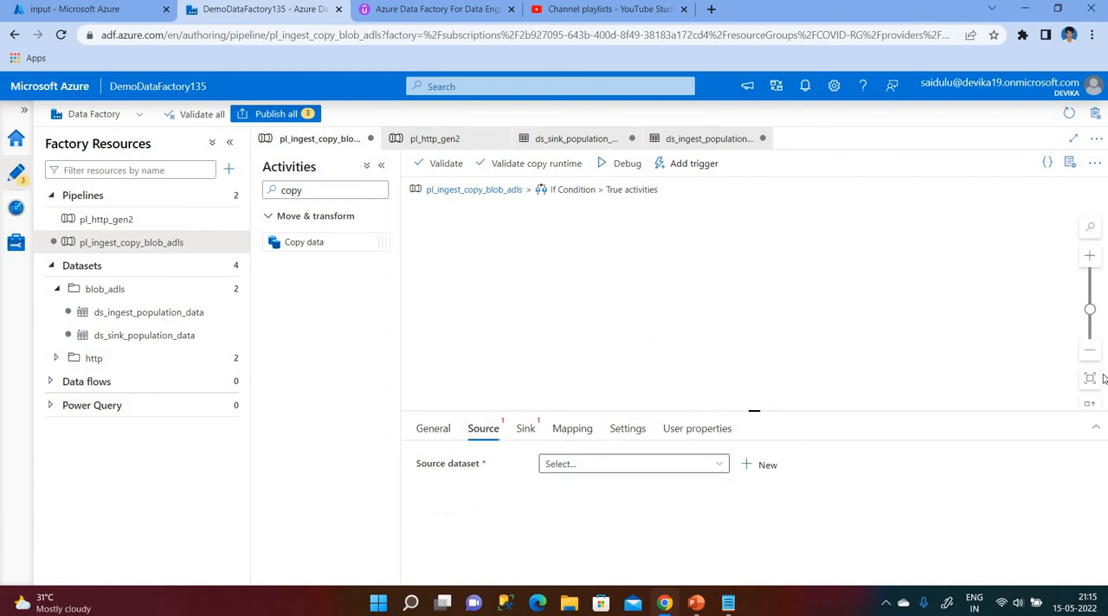
{"action": "left_click", "coordinate": [1096, 428]}
{"action": "left_click", "coordinate": [579, 235]}
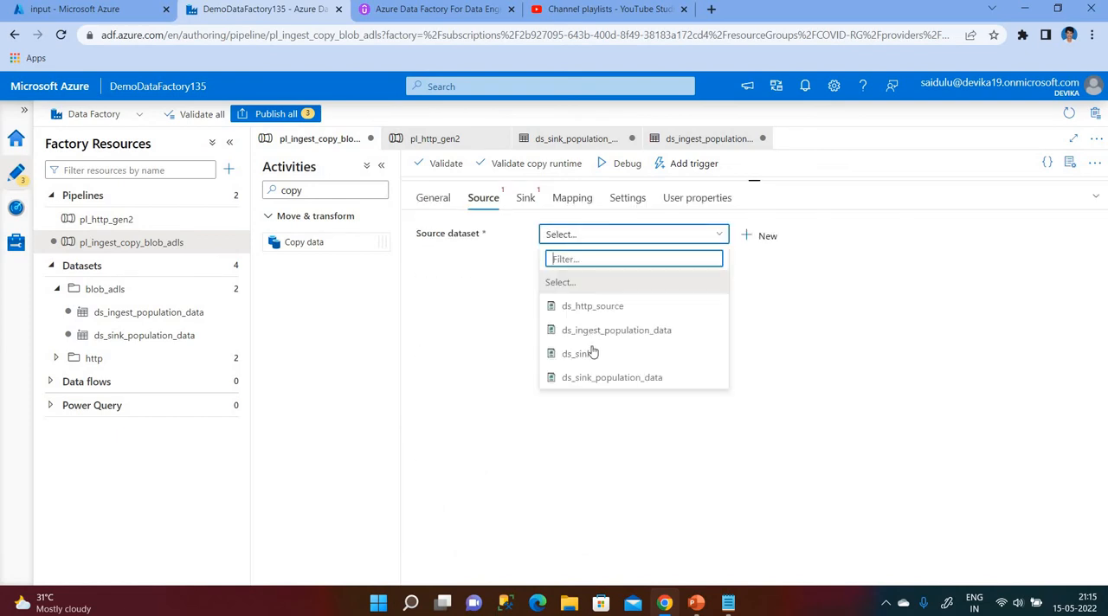
{"action": "left_click", "coordinate": [604, 329]}
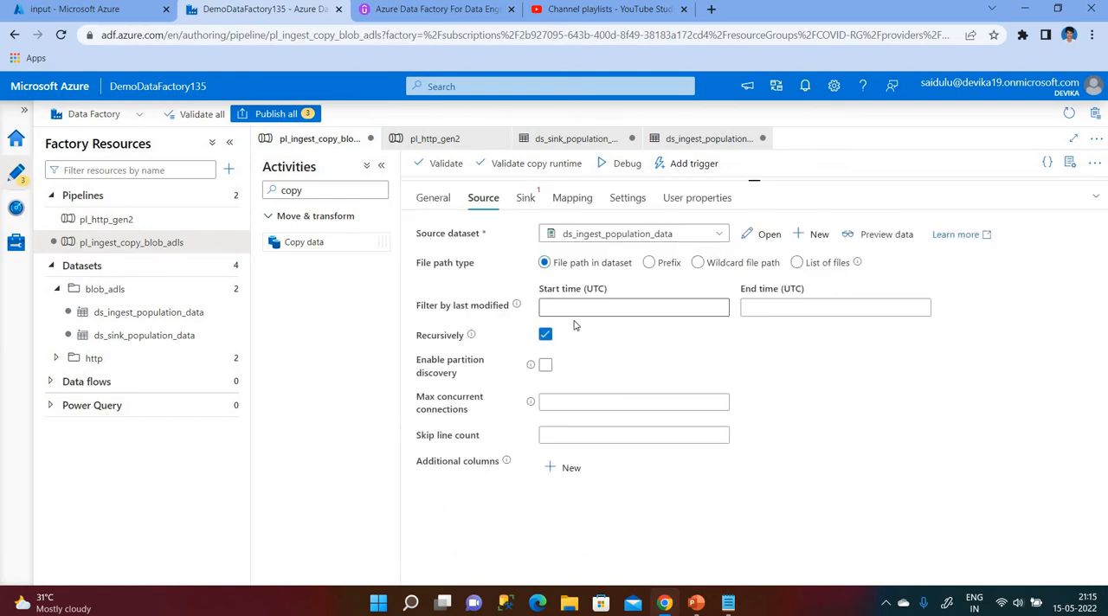
{"action": "left_click", "coordinate": [527, 199]}
{"action": "left_click", "coordinate": [567, 237]}
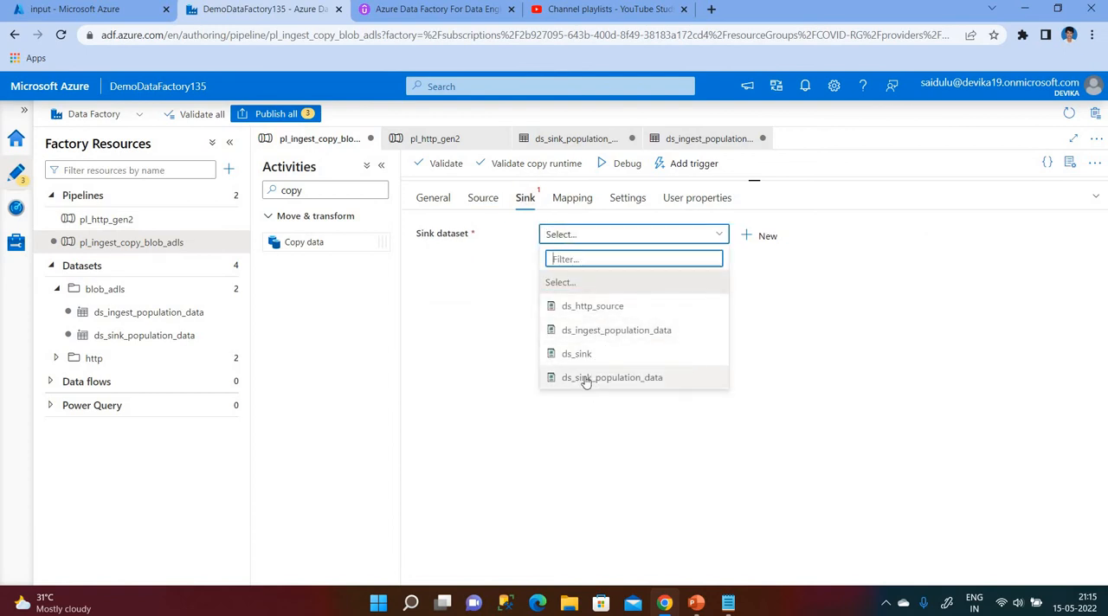
{"action": "left_click", "coordinate": [584, 378]}
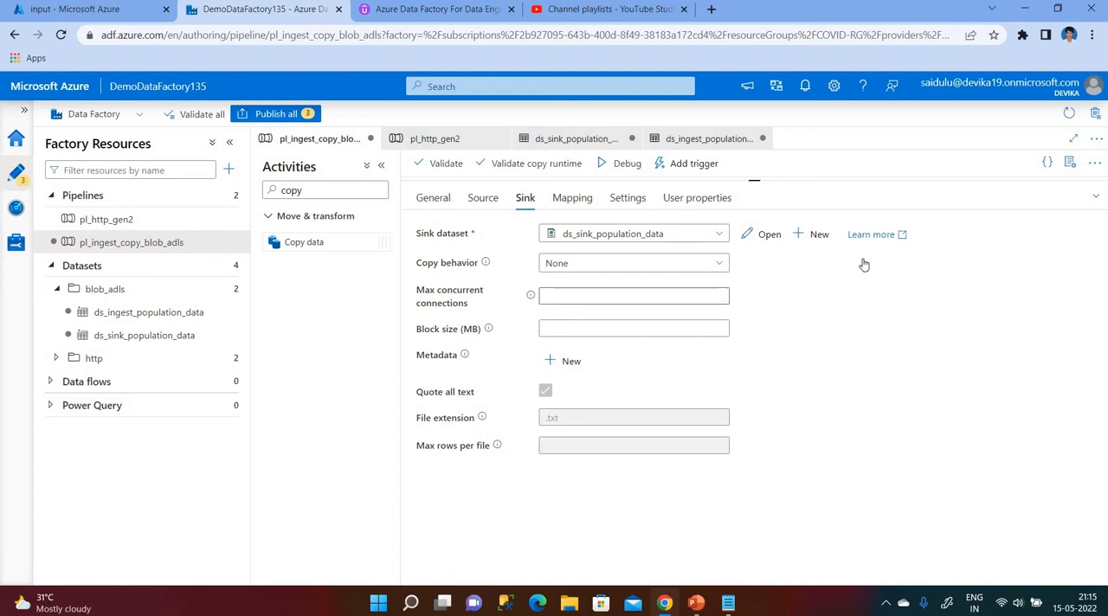
{"action": "left_click", "coordinate": [1096, 198]}
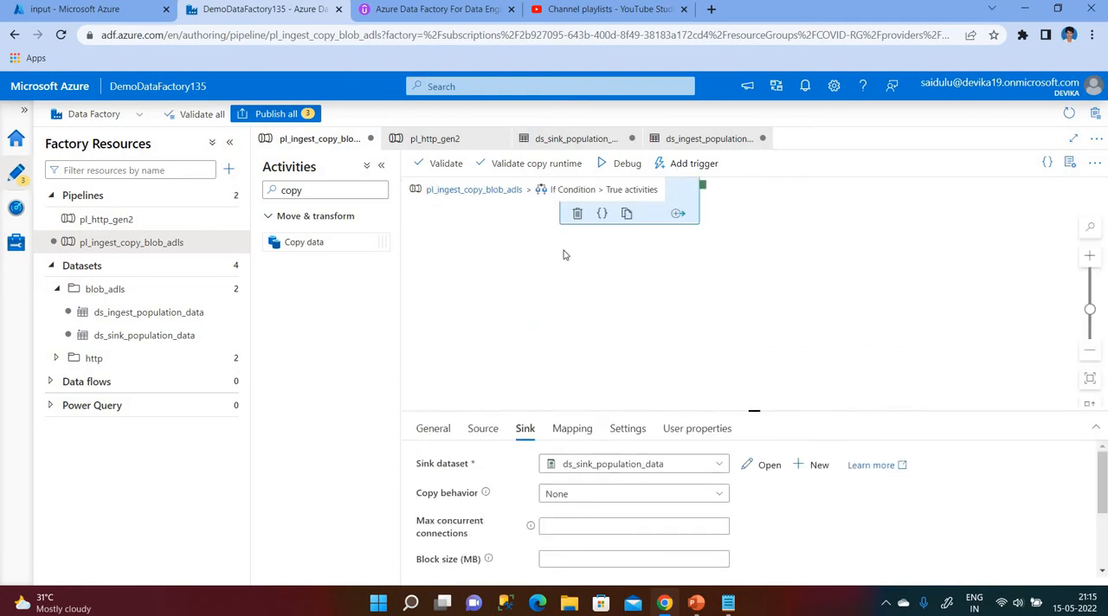
Return to the main pipeline and review the If Condition's expression and the Copy data activity in its True branch.
{"action": "left_click", "coordinate": [480, 192]}
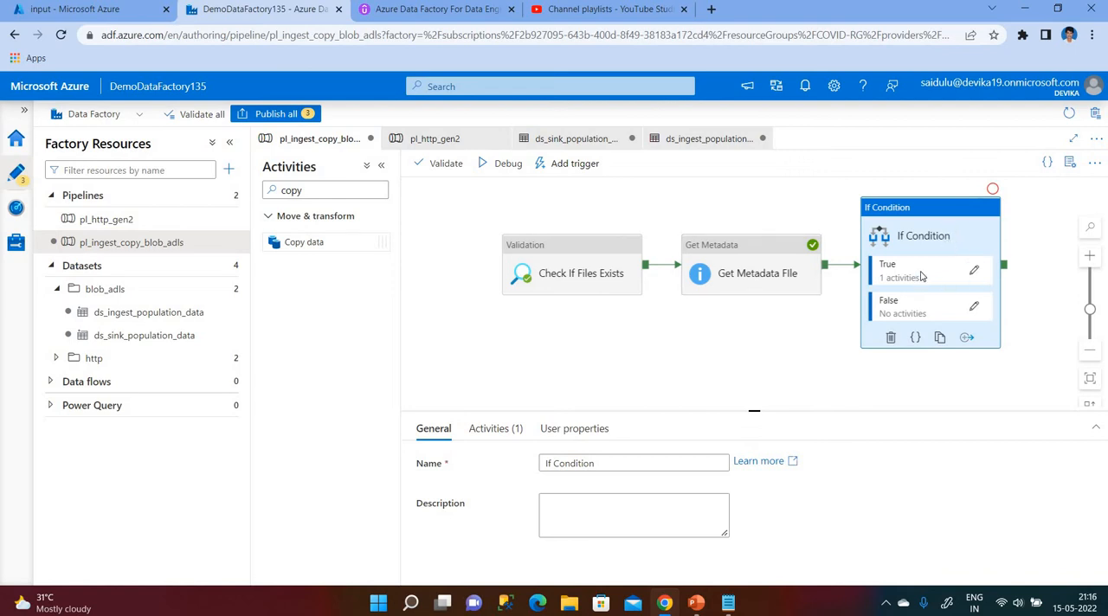
{"action": "left_click", "coordinate": [490, 431]}
{"action": "left_click", "coordinate": [720, 468]}
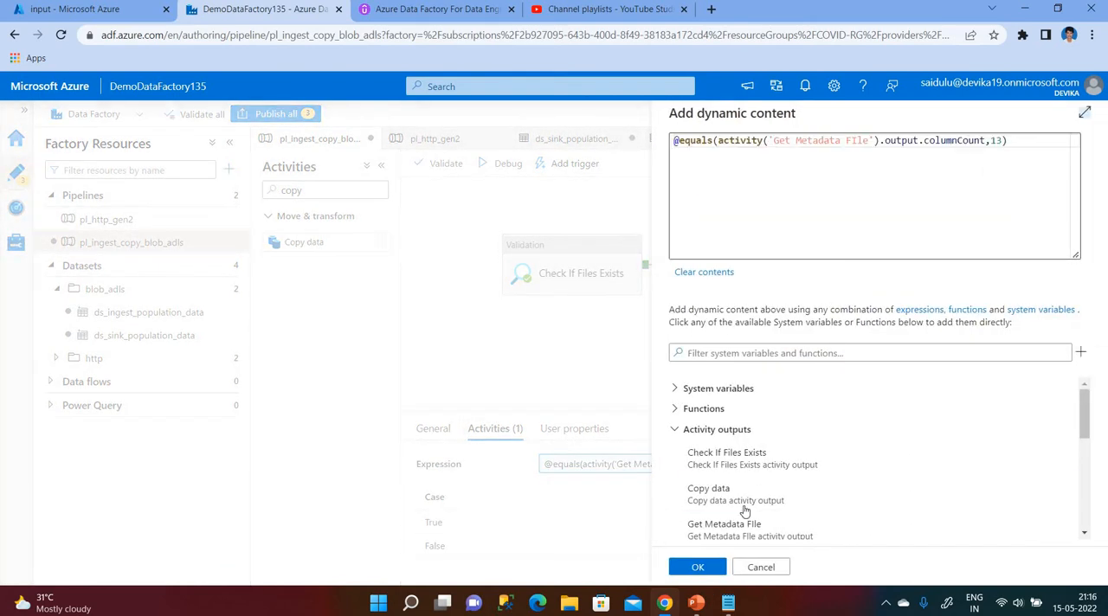
{"action": "left_click", "coordinate": [711, 569]}
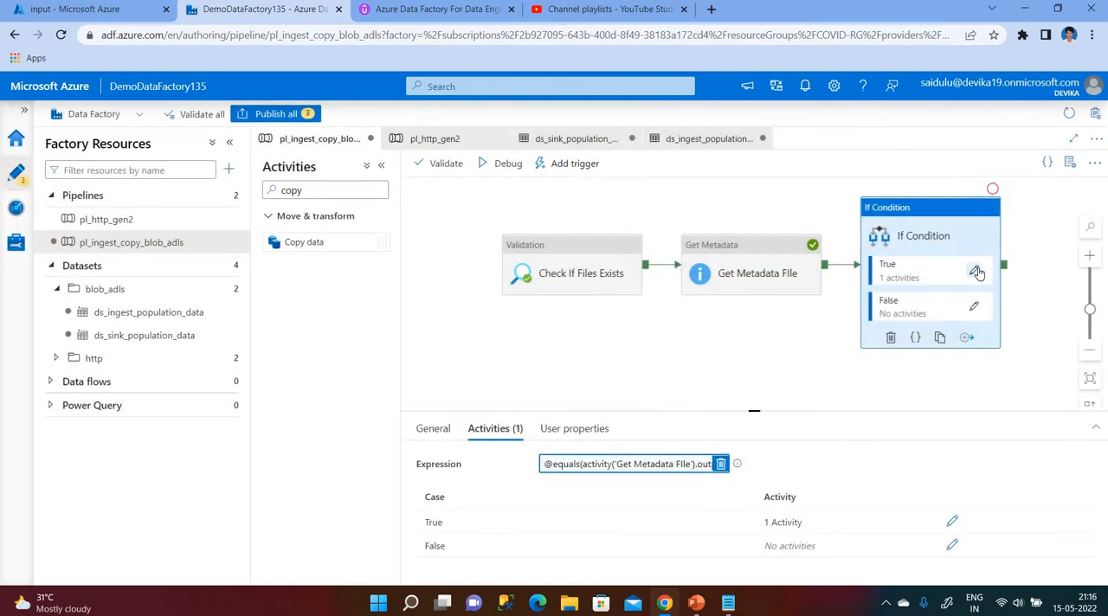
{"action": "left_click", "coordinate": [976, 272]}
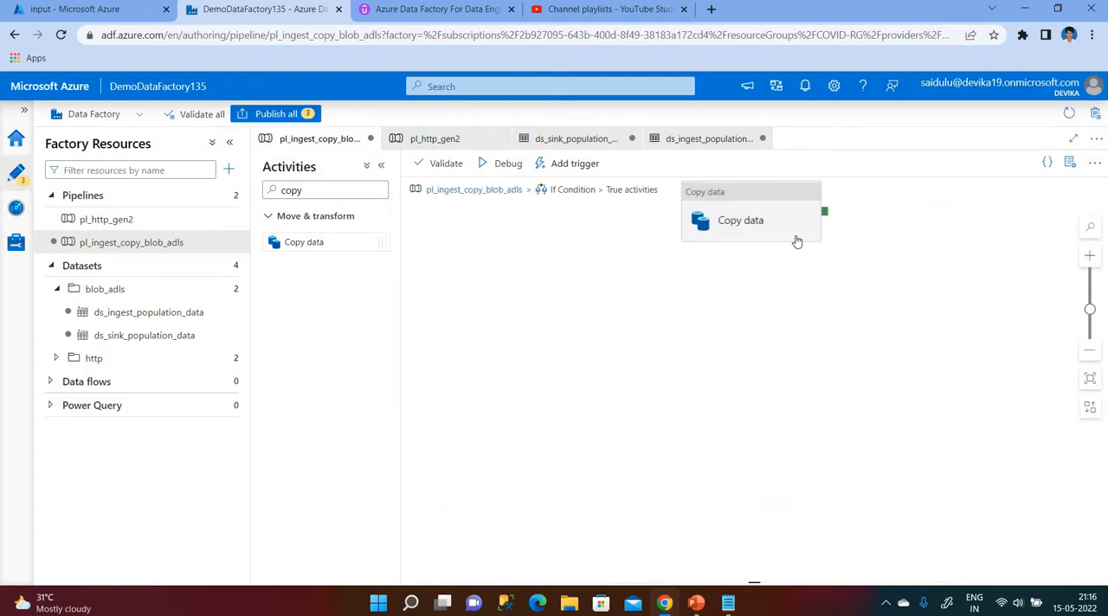
{"action": "left_click", "coordinate": [765, 232]}
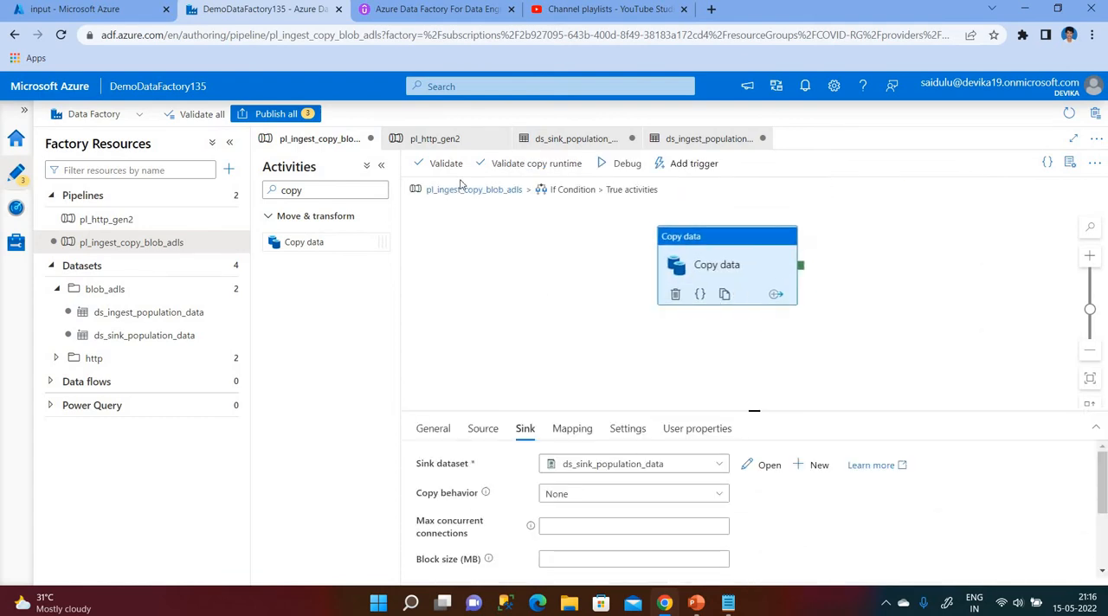
Validate the pipeline, start a debug run from the main pipeline level and refresh the run status.
{"action": "left_click", "coordinate": [439, 163]}
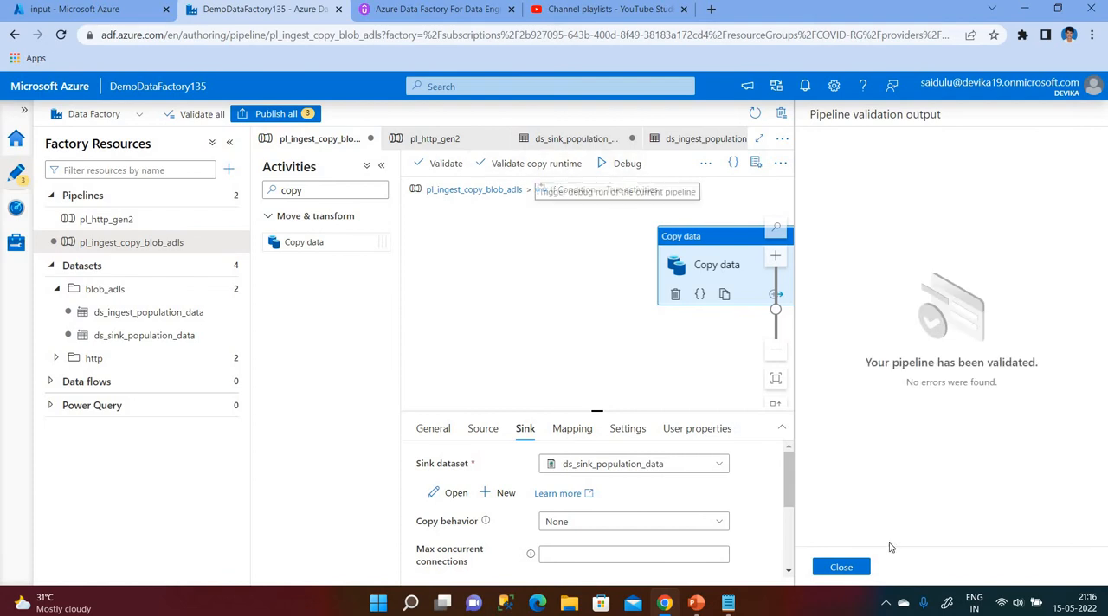
{"action": "left_click", "coordinate": [846, 570]}
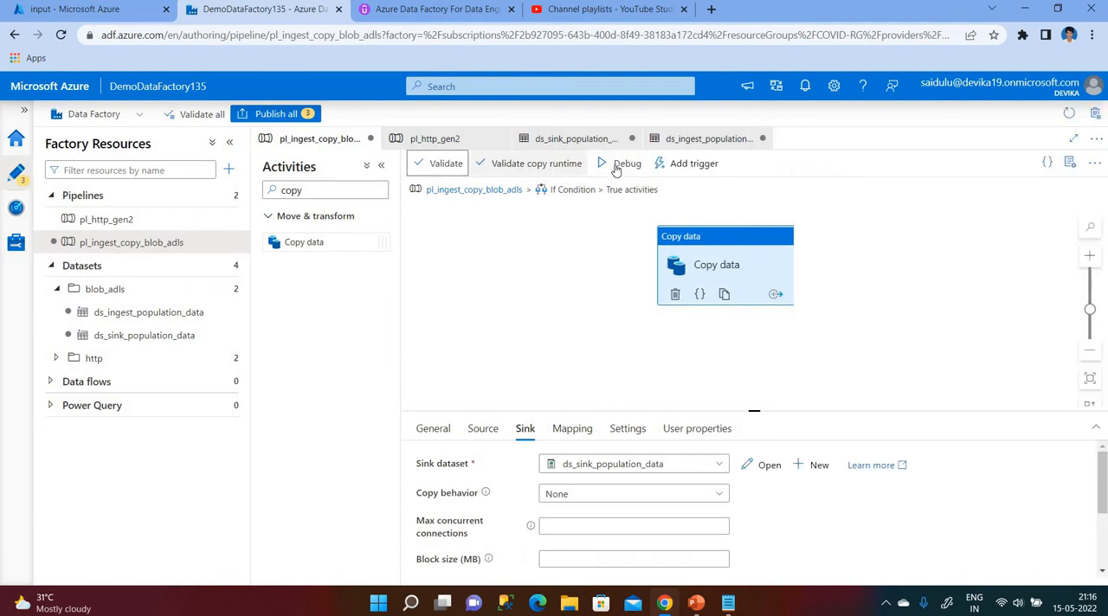
{"action": "left_click", "coordinate": [479, 192]}
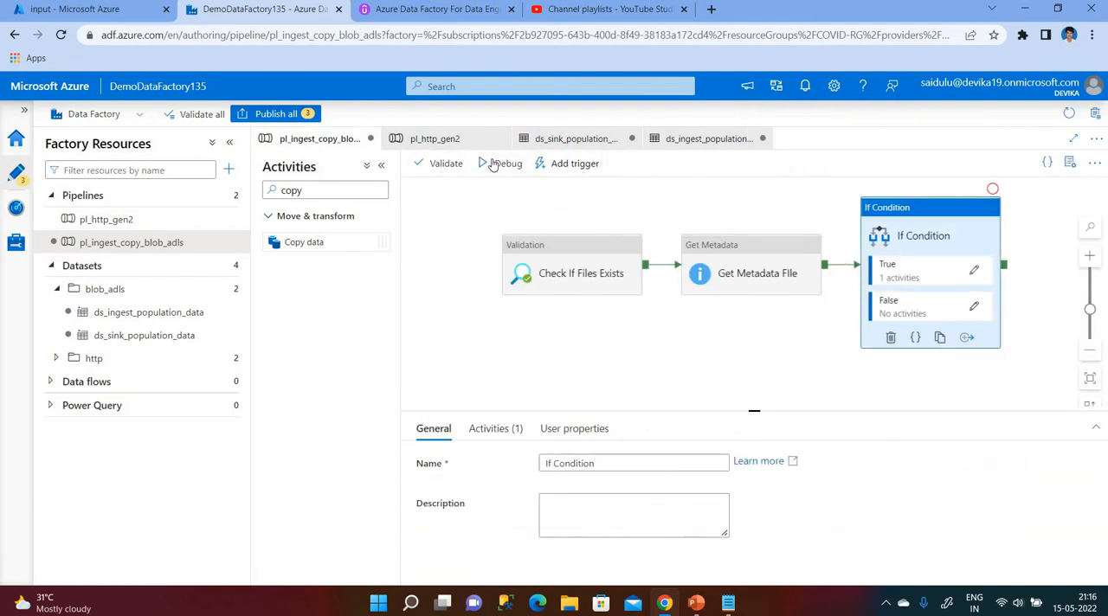
{"action": "left_click", "coordinate": [504, 164]}
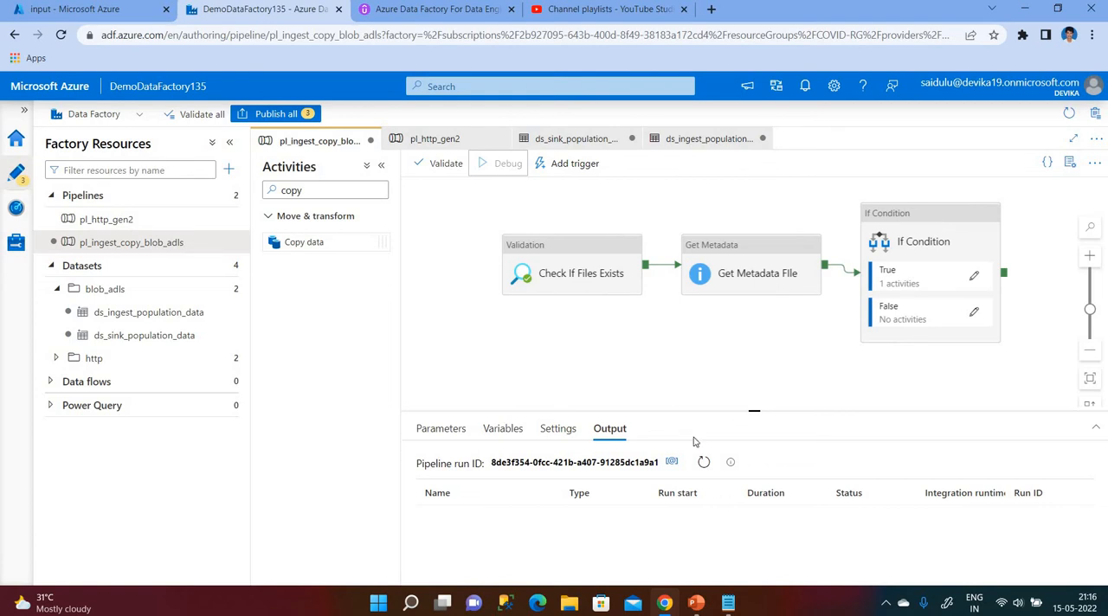
{"action": "left_click", "coordinate": [703, 464]}
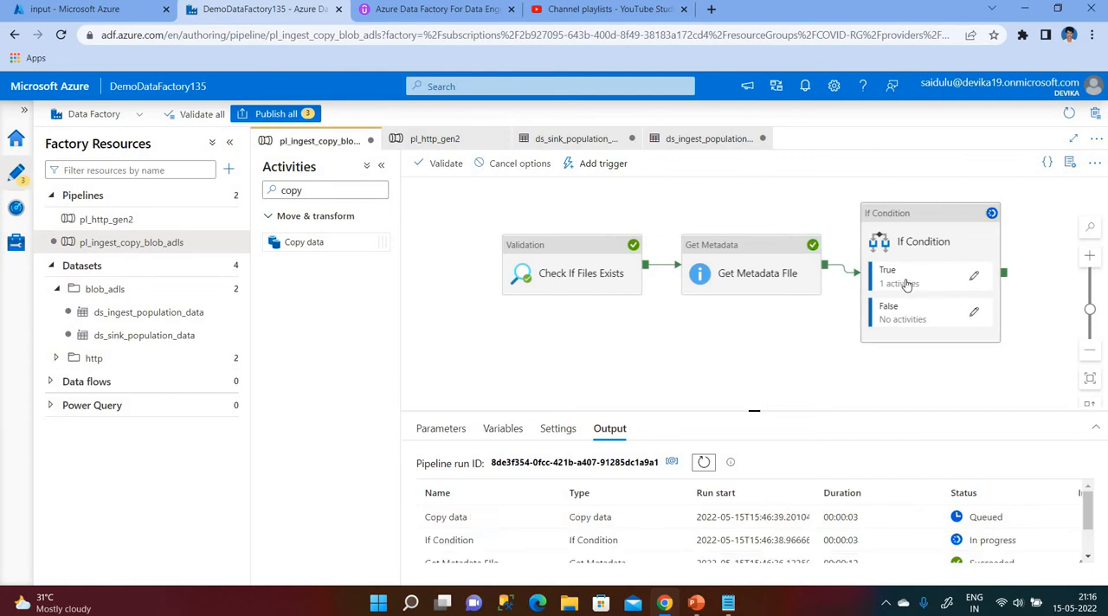
Inspect the Get Metadata activity's output in the debug run, checking columnCount, and close it.
{"action": "scroll", "coordinate": [521, 518], "scroll_direction": "down", "scroll_amount": 2}
{"action": "left_click", "coordinate": [550, 517]}
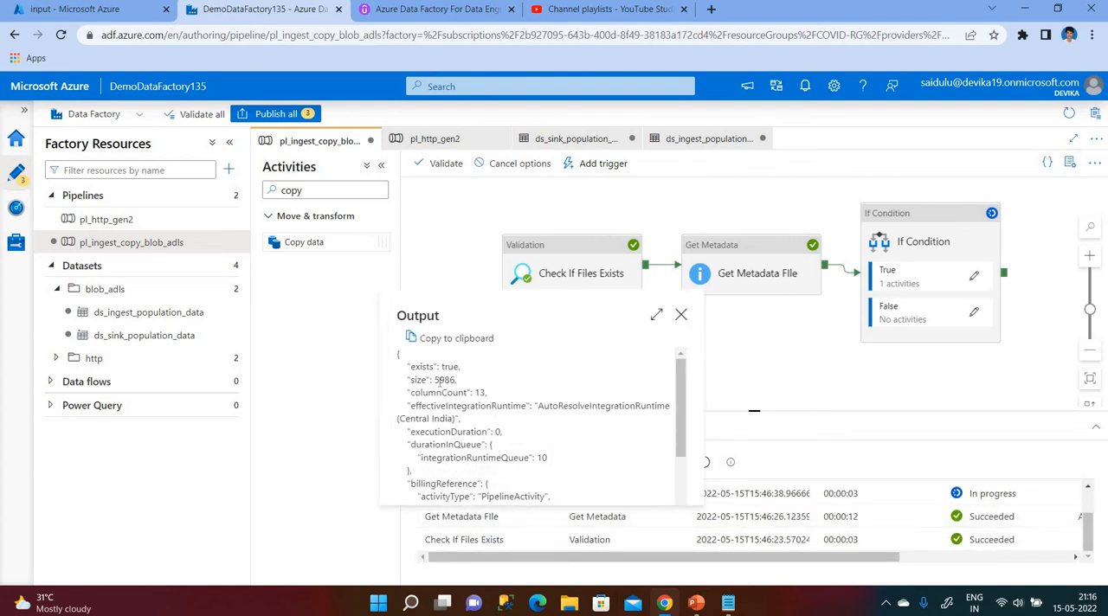
{"action": "left_click", "coordinate": [681, 315]}
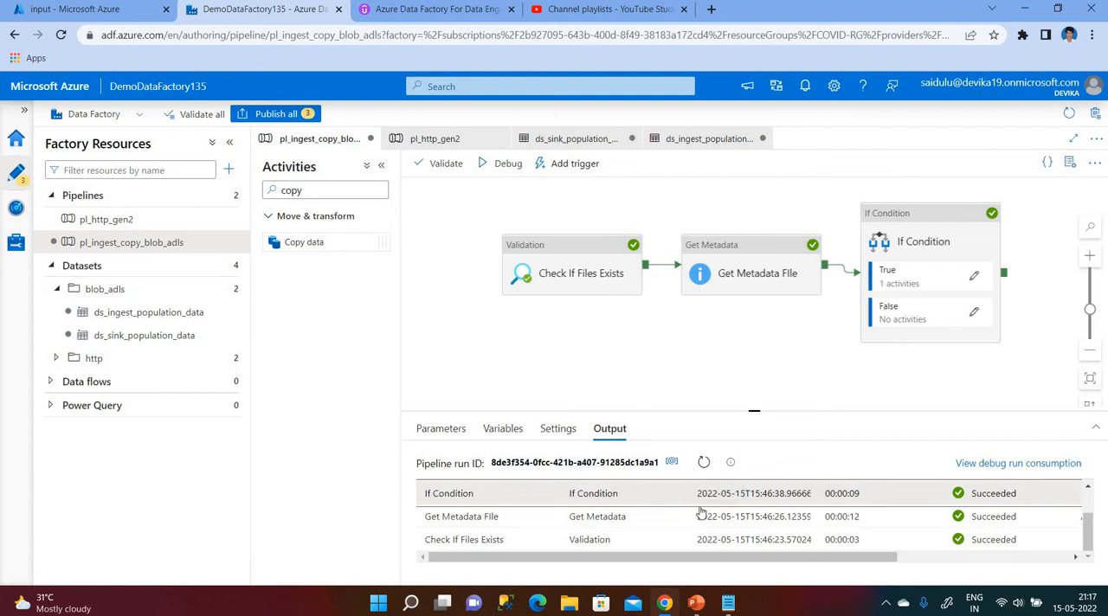
Examine the Copy data activity's run details, checking its source and destination storage, and close them.
{"action": "scroll", "coordinate": [734, 509], "scroll_direction": "up", "scroll_amount": 1}
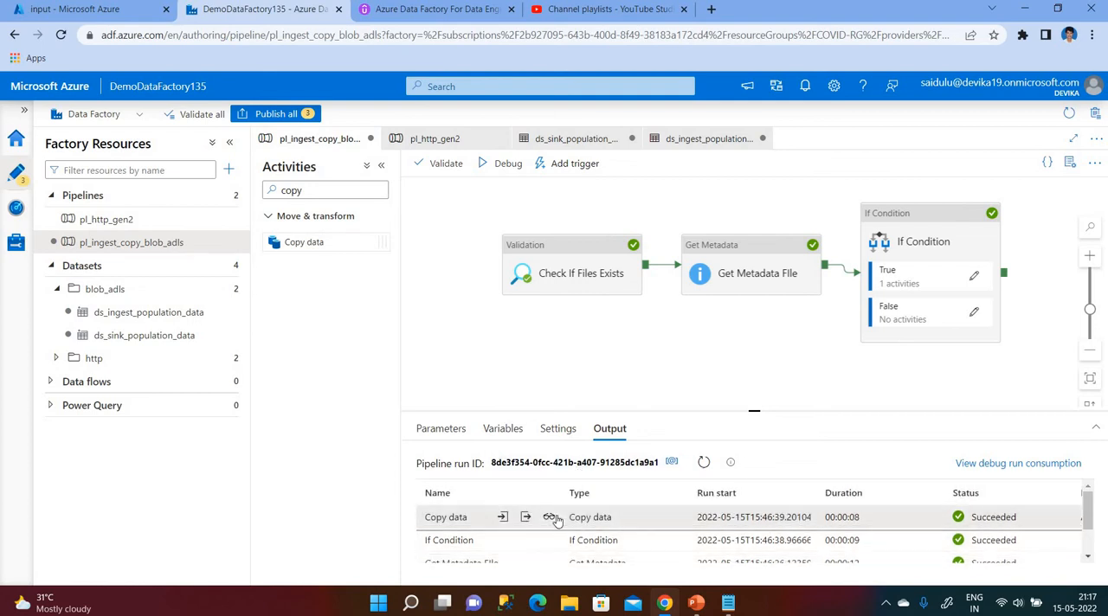
{"action": "left_click", "coordinate": [550, 518]}
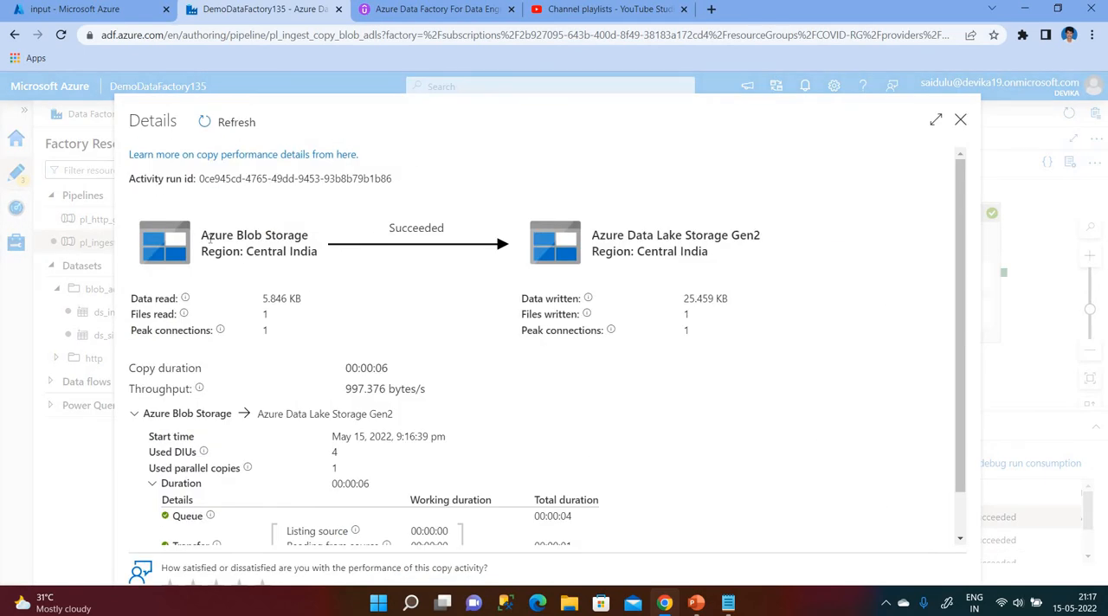
{"action": "left_click_drag", "start_coordinate": [209, 235], "coordinate": [326, 257]}
{"action": "left_click_drag", "start_coordinate": [600, 235], "coordinate": [709, 253]}
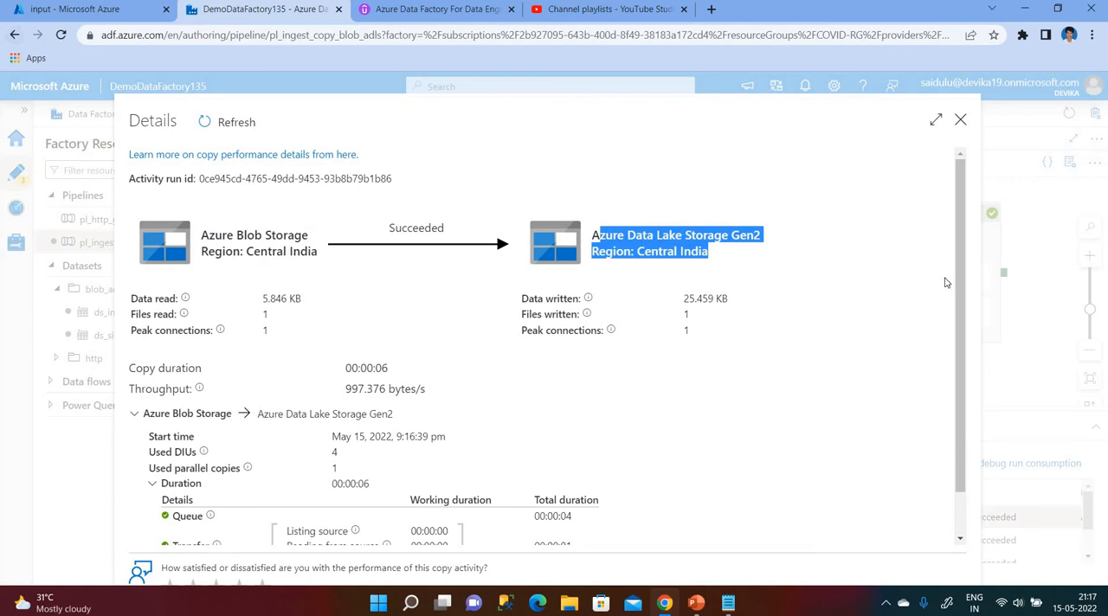
{"action": "left_click", "coordinate": [960, 119]}
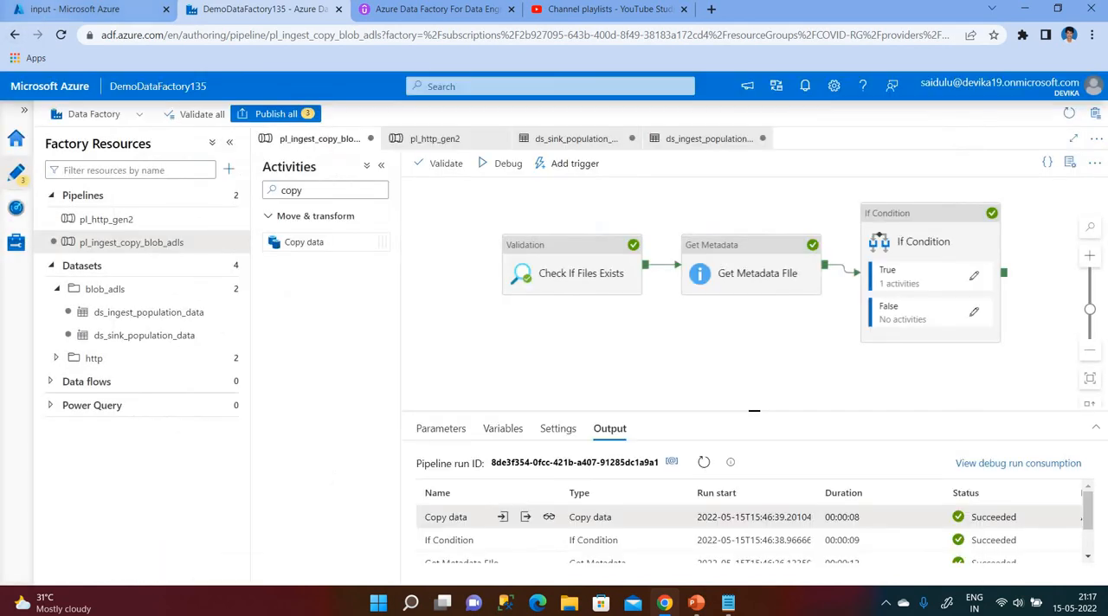
Switch to the Azure portal and check the population folder in the output container of storage account mydemodatalakegen2storag.
{"action": "left_click", "coordinate": [73, 12]}
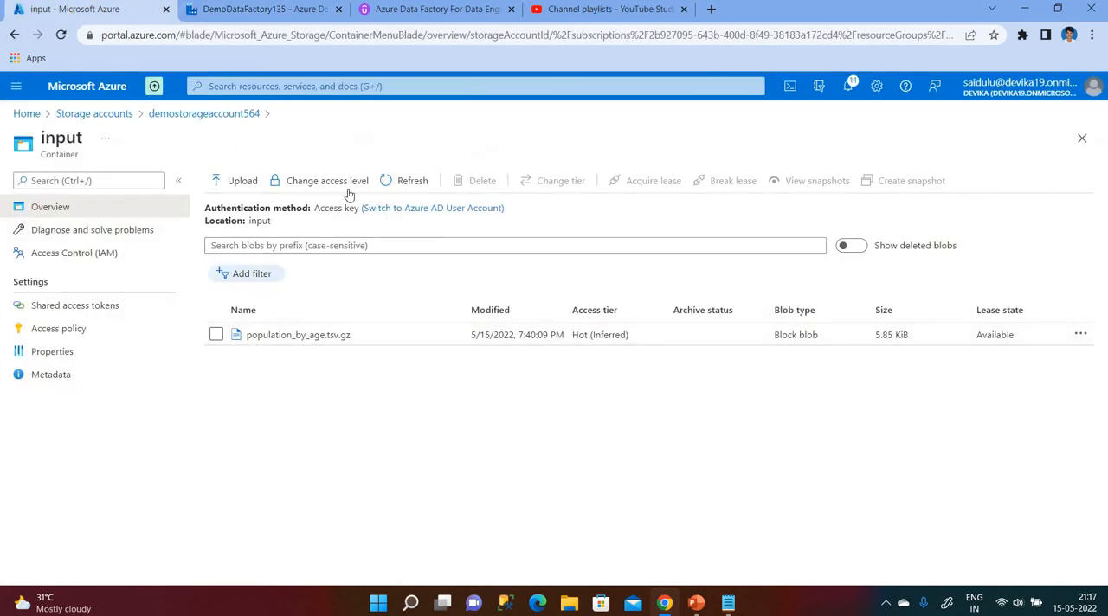
{"action": "left_click", "coordinate": [86, 119]}
{"action": "left_click", "coordinate": [99, 321]}
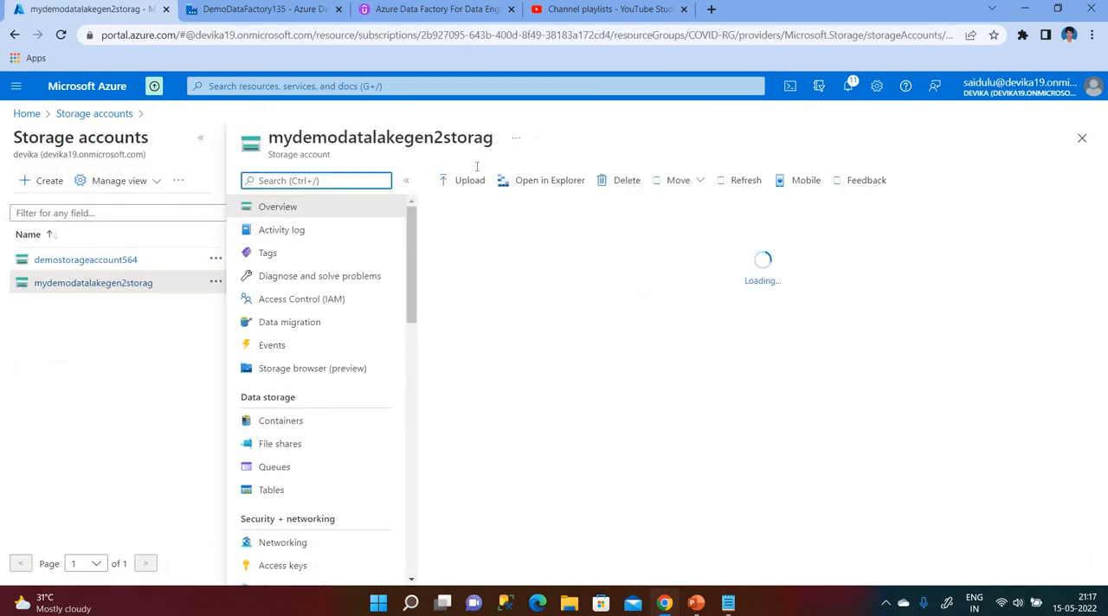
{"action": "left_click", "coordinate": [281, 422]}
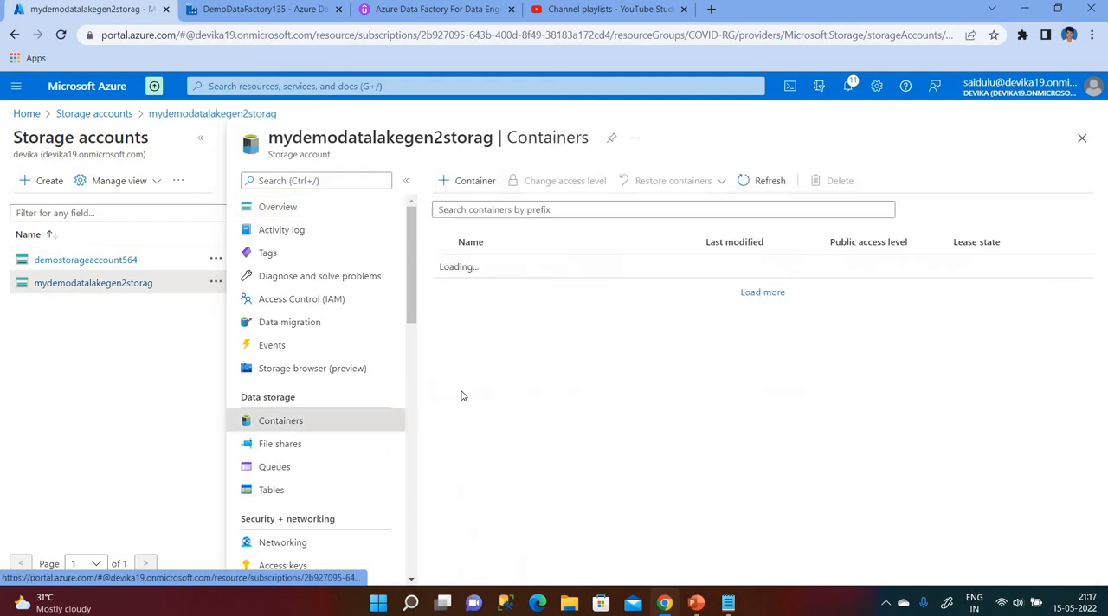
{"action": "left_click", "coordinate": [473, 290]}
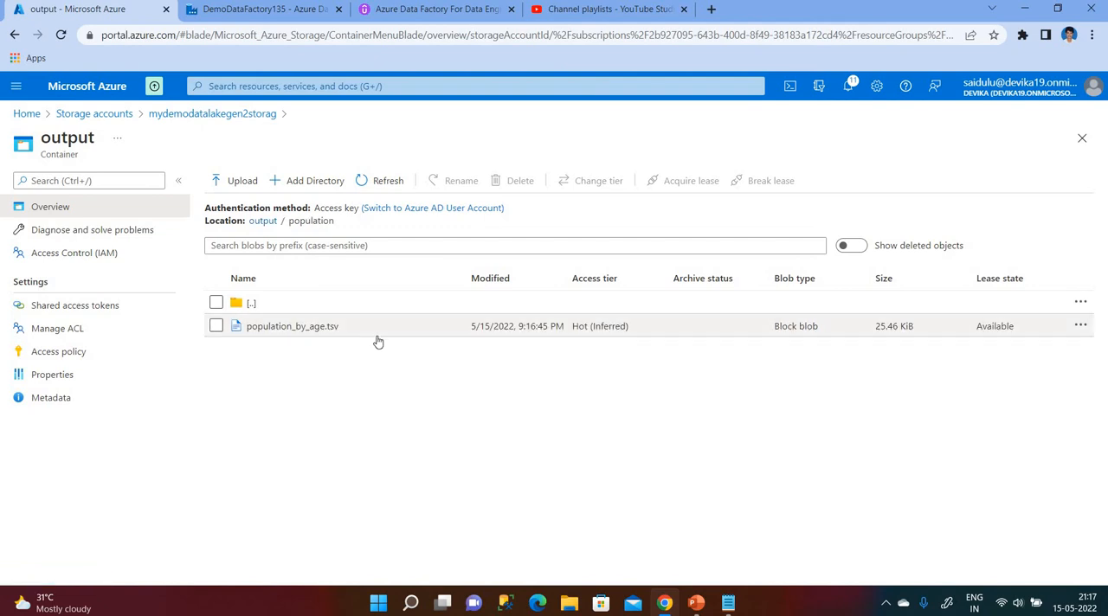
Switch back to Data Factory, check the Copy data activity inside the If Condition's True activities and return to the main pipeline.
{"action": "left_click", "coordinate": [264, 9]}
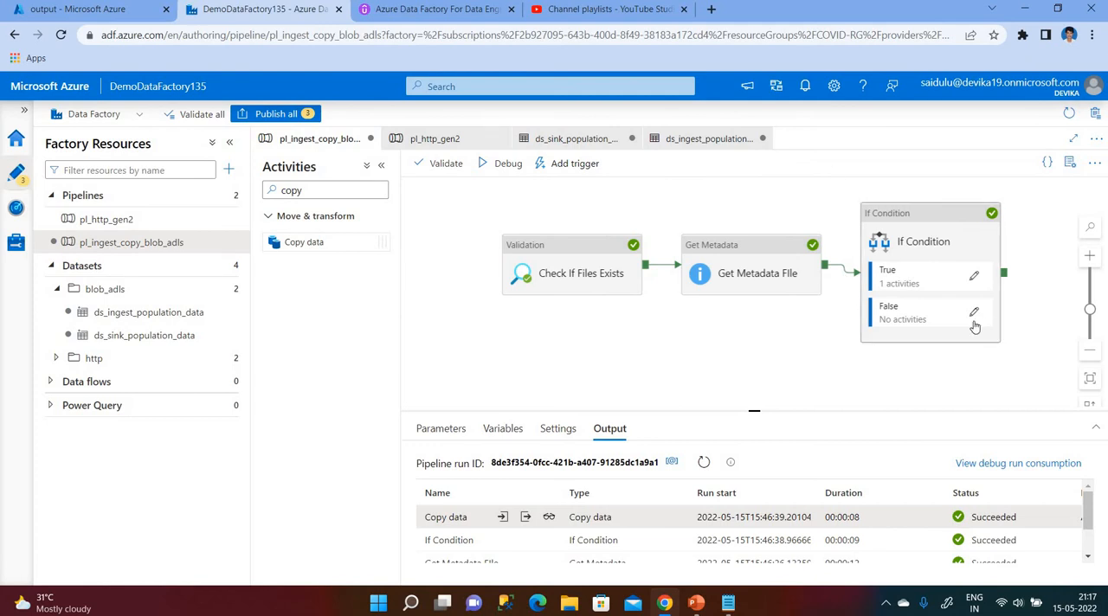
{"action": "left_click", "coordinate": [975, 277]}
{"action": "left_click", "coordinate": [754, 218]}
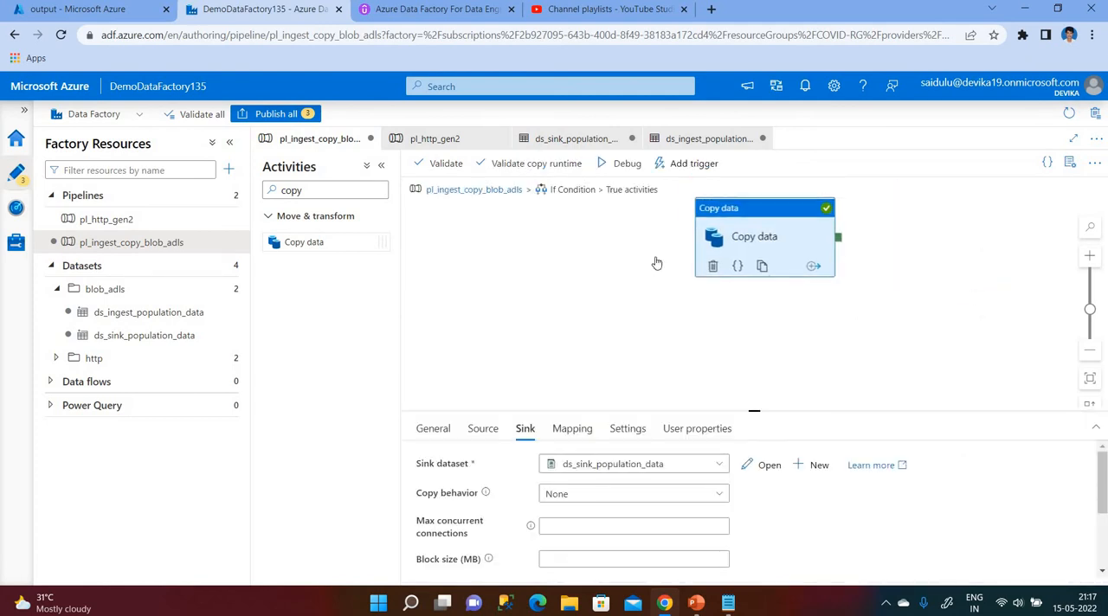
{"action": "left_click", "coordinate": [472, 190]}
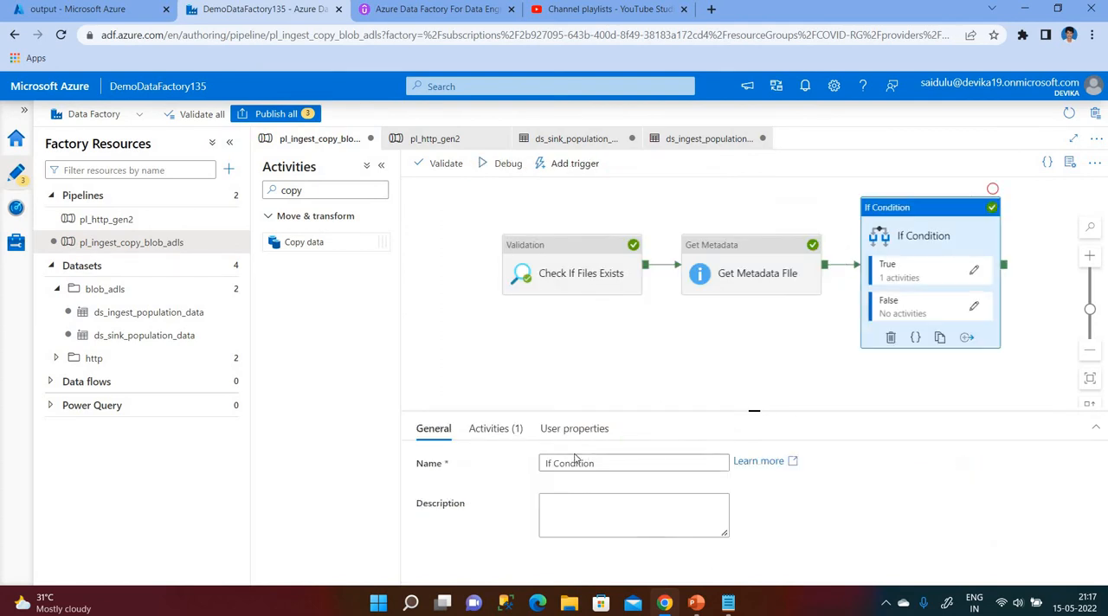
Change the column count compared in the If Condition's equals expression to 14 and accept the expression.
{"action": "left_click", "coordinate": [492, 428]}
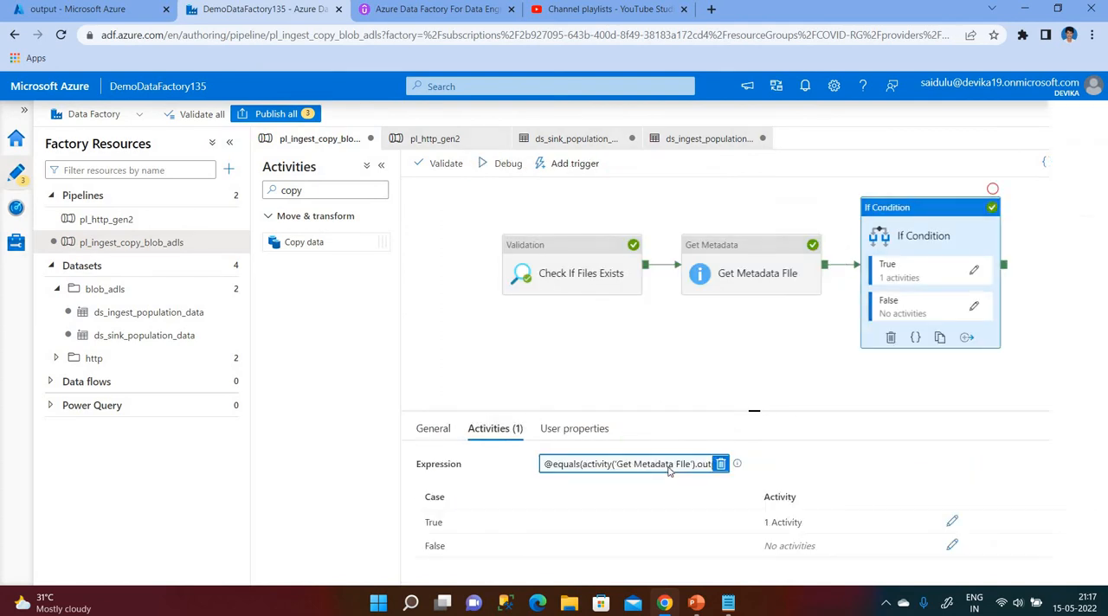
{"action": "left_click", "coordinate": [681, 466]}
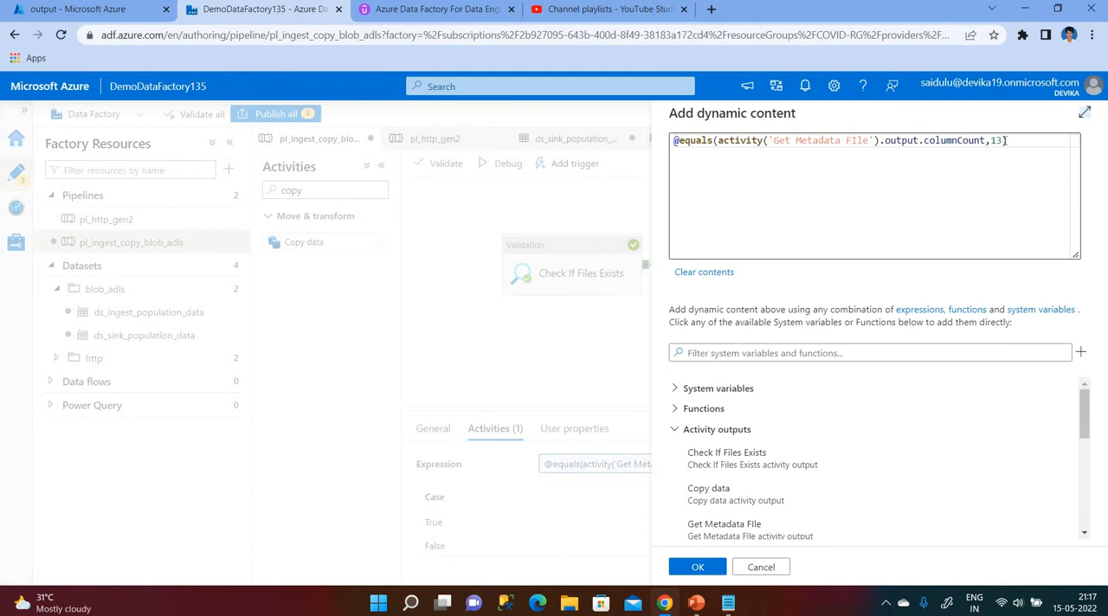
{"action": "left_click", "coordinate": [1005, 140]}
{"action": "key", "text": "BackSpace"}
{"action": "type", "text": "4"}
{"action": "left_click", "coordinate": [697, 567]}
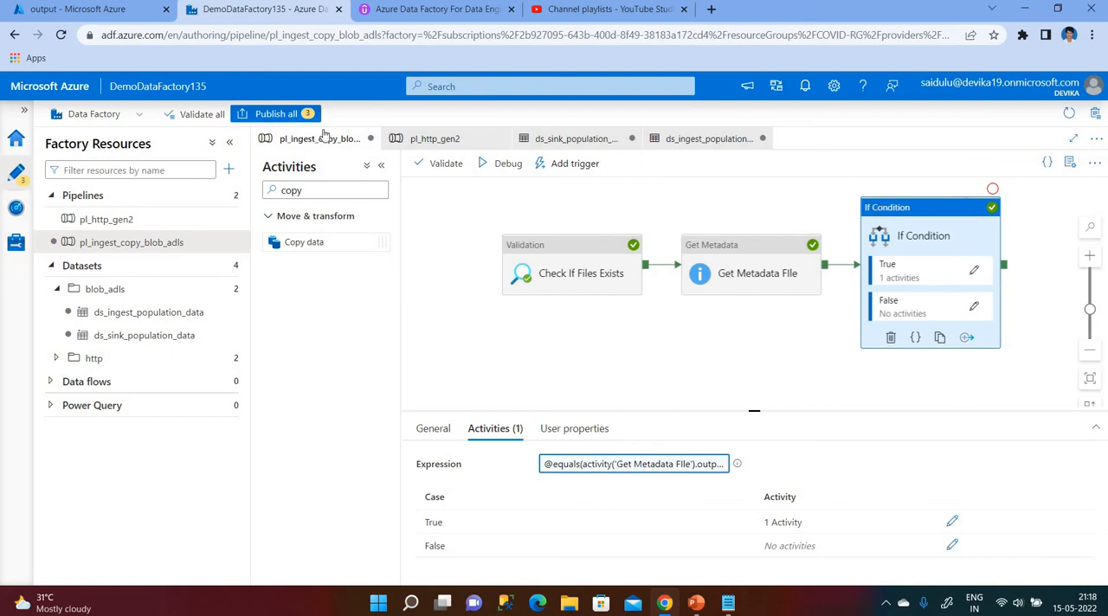
Debug the pipeline with the changed condition, enlarge the run output and refresh the activity statuses.
{"action": "left_click", "coordinate": [495, 164]}
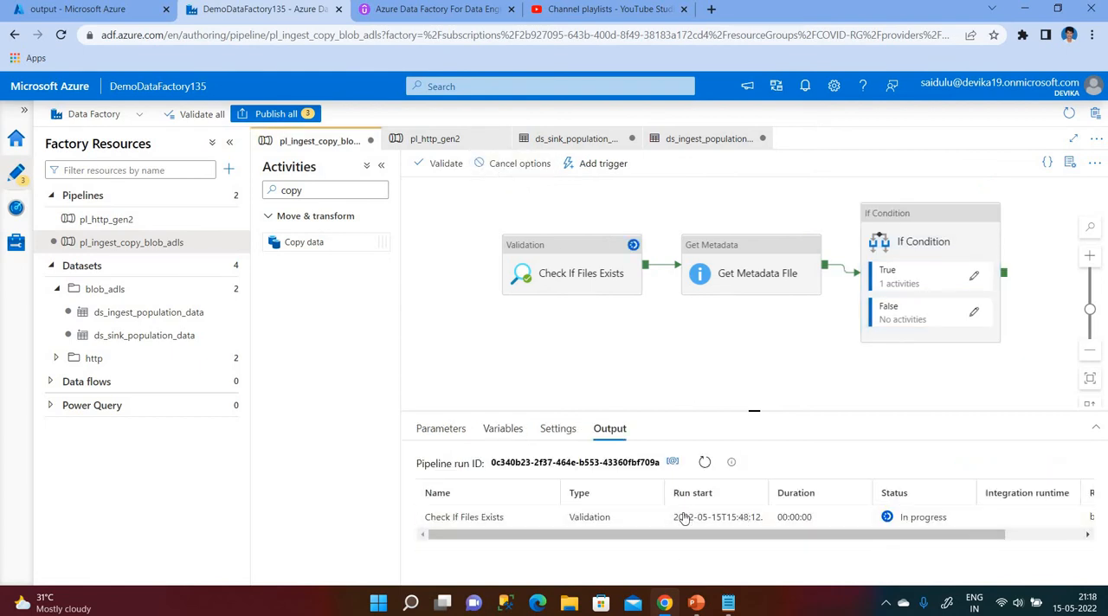
{"action": "left_click", "coordinate": [1096, 427]}
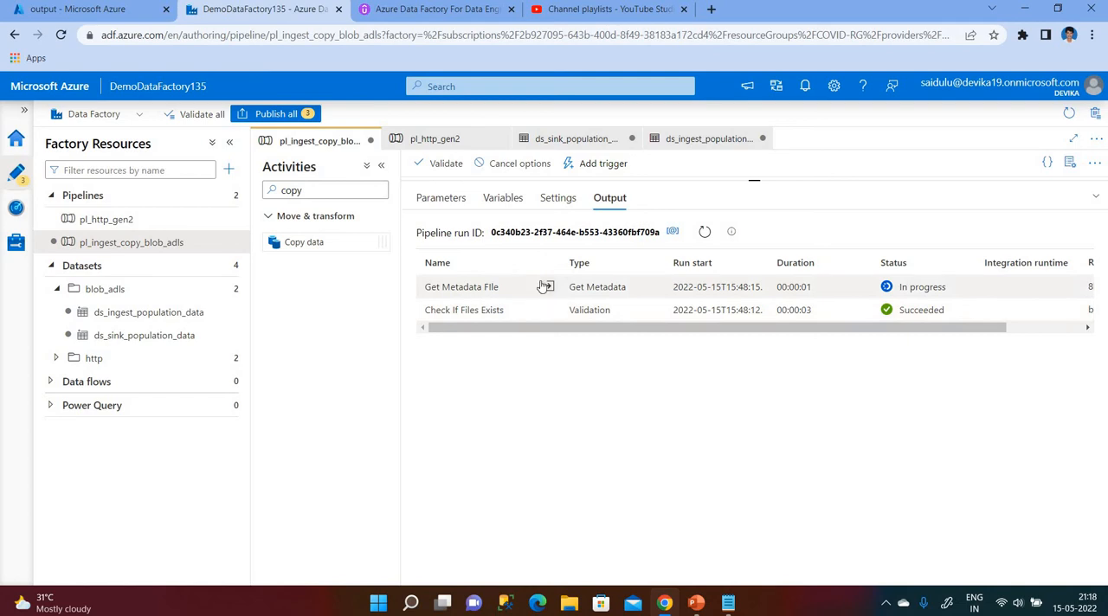
{"action": "left_click", "coordinate": [704, 234]}
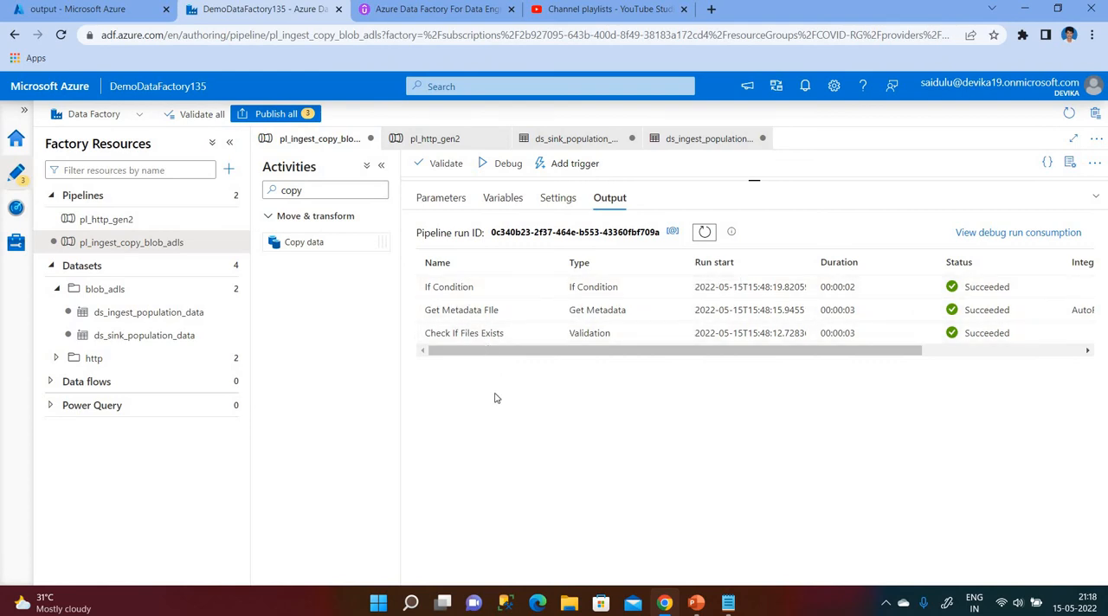
Add a Web activity to the If Condition's False activities, finding it by searching the activities for web.
{"action": "left_click", "coordinate": [1096, 201]}
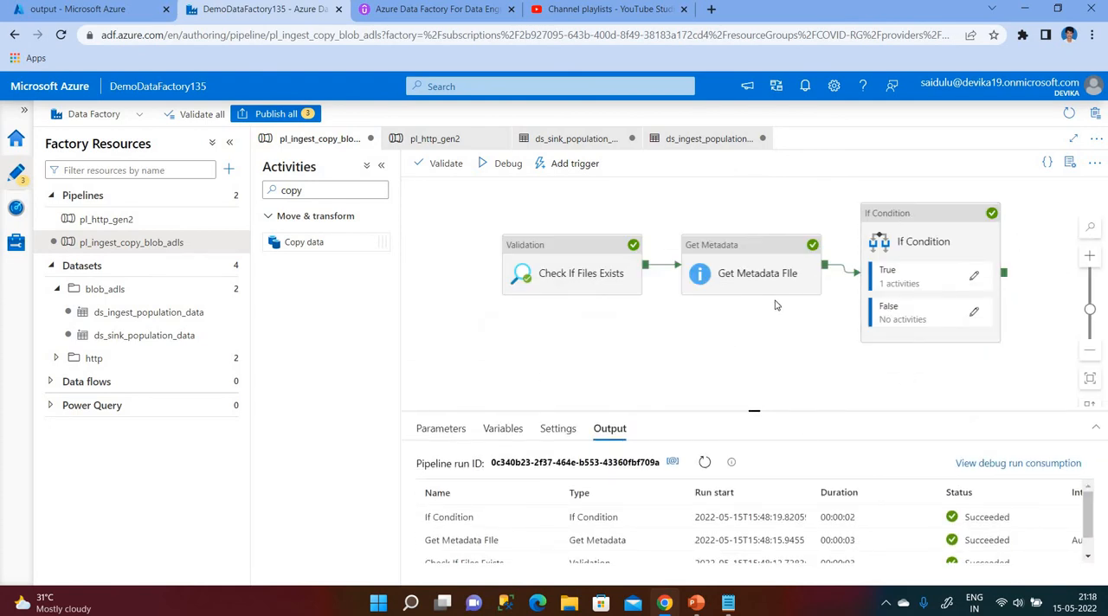
{"action": "scroll", "coordinate": [699, 347], "scroll_direction": "down", "scroll_amount": 1}
{"action": "scroll", "coordinate": [699, 348], "scroll_direction": "up", "scroll_amount": 1}
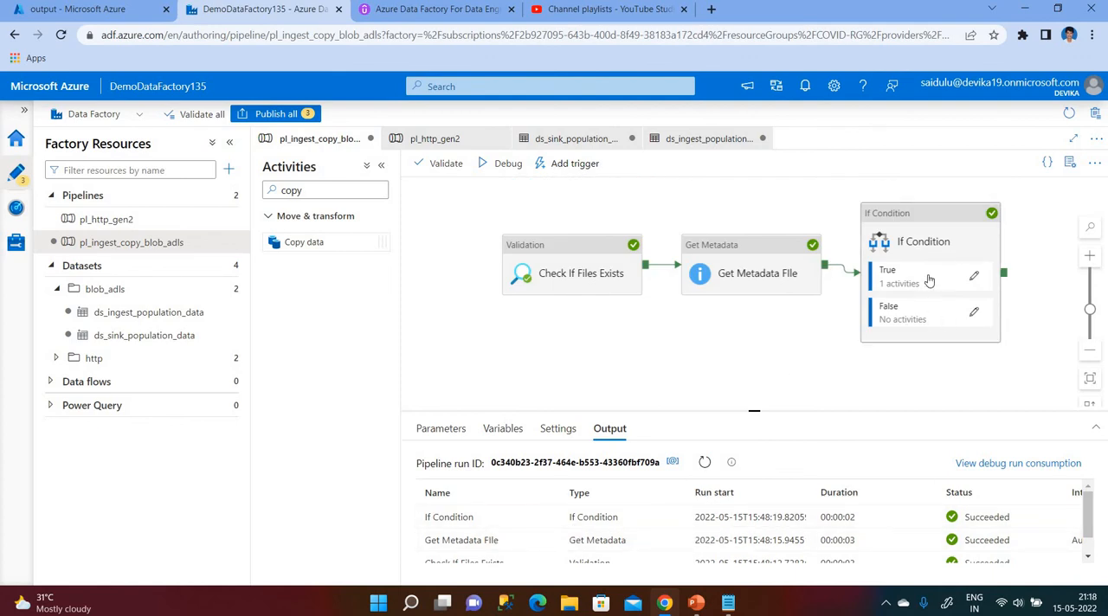
{"action": "left_click", "coordinate": [974, 313]}
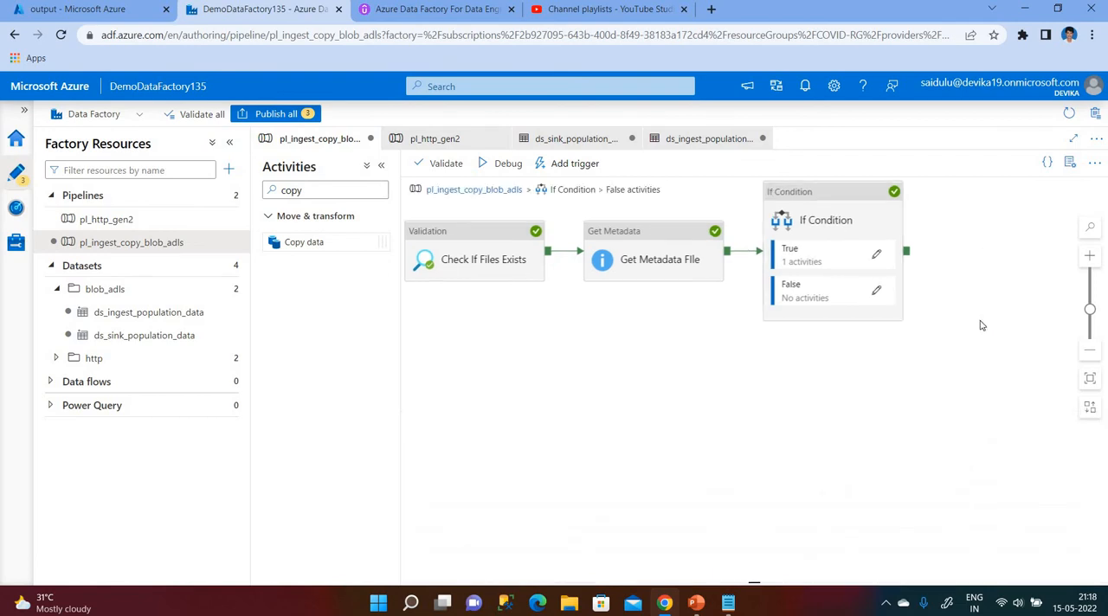
{"action": "left_click", "coordinate": [319, 191]}
{"action": "key", "text": "BackSpace"}
{"action": "key", "text": "BackSpace"}
{"action": "key", "text": "BackSpace"}
{"action": "key", "text": "BackSpace"}
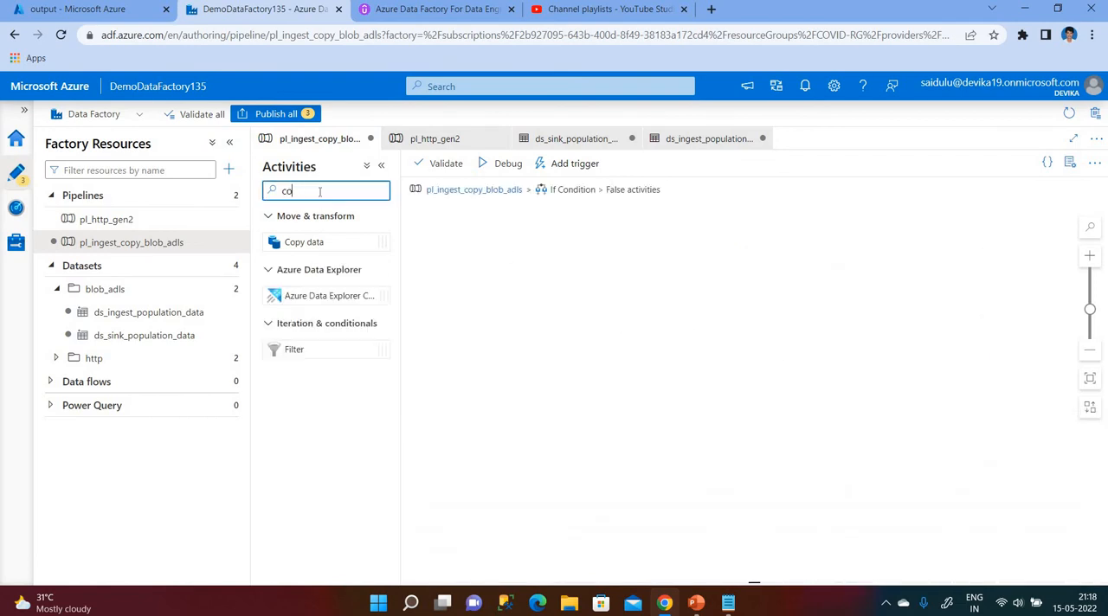
{"action": "type", "text": "web"}
{"action": "left_click_drag", "start_coordinate": [307, 242], "coordinate": [534, 305]}
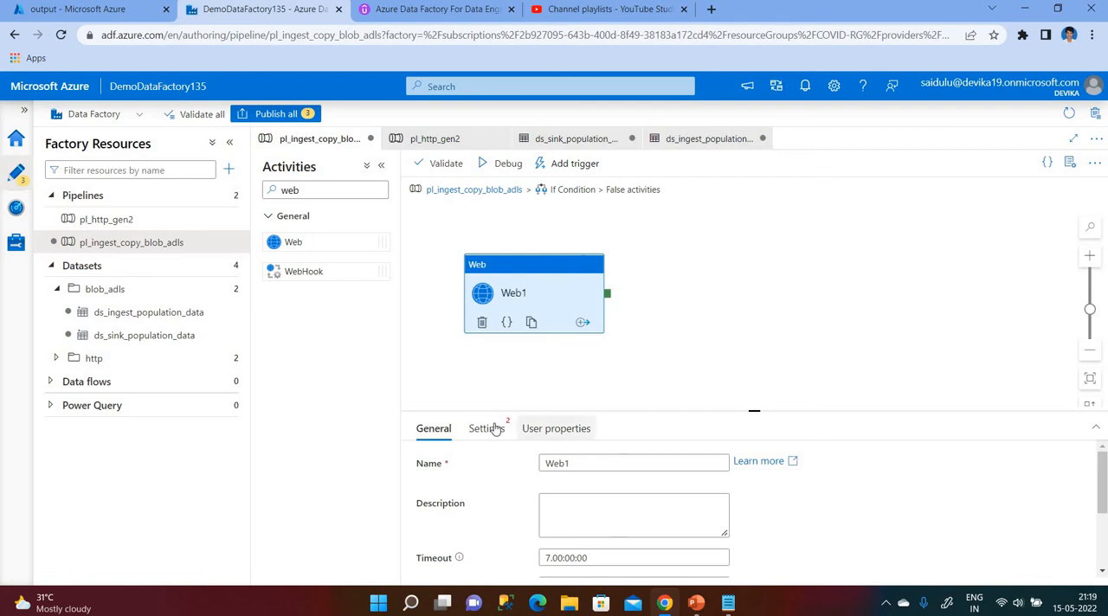
{"action": "left_click", "coordinate": [576, 464]}
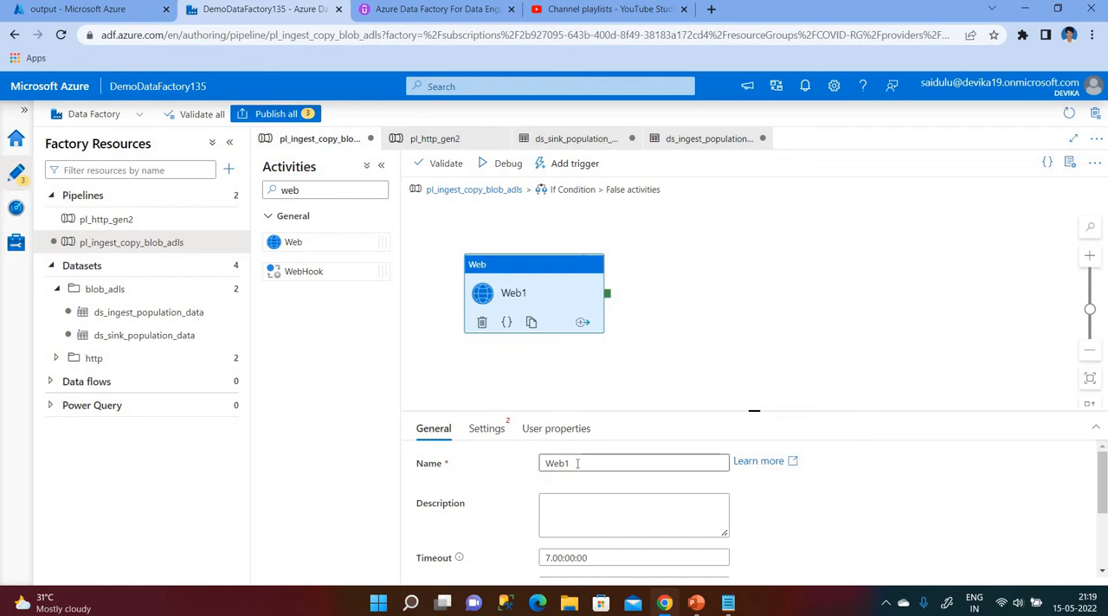
{"action": "left_click", "coordinate": [481, 429]}
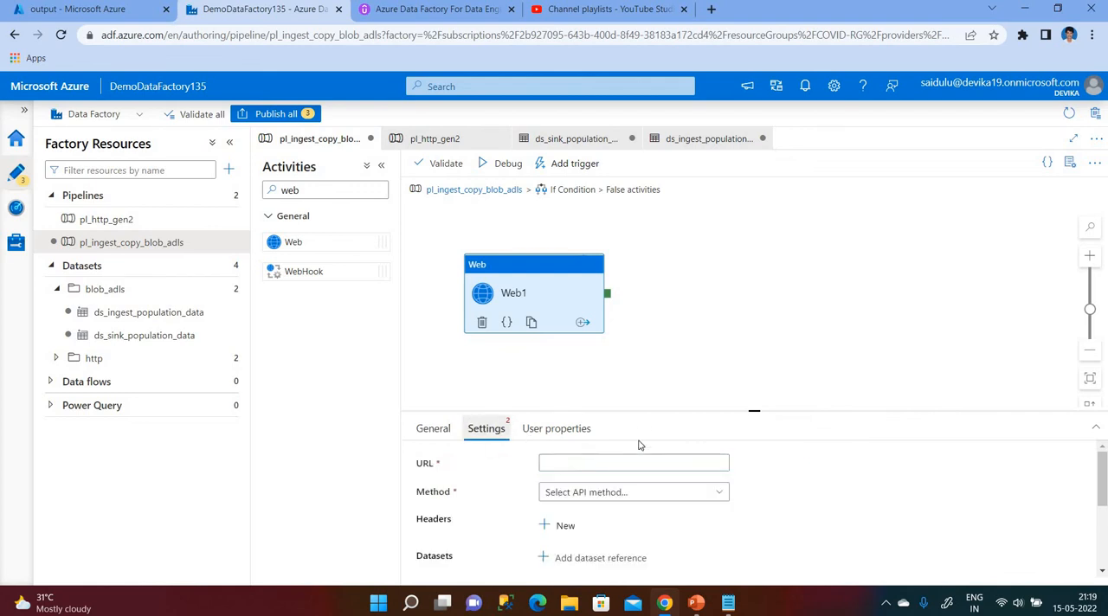
{"action": "left_click", "coordinate": [592, 464]}
{"action": "type", "text": "h"}
{"action": "key", "text": "BackSpace"}
{"action": "type", "text": "http:"}
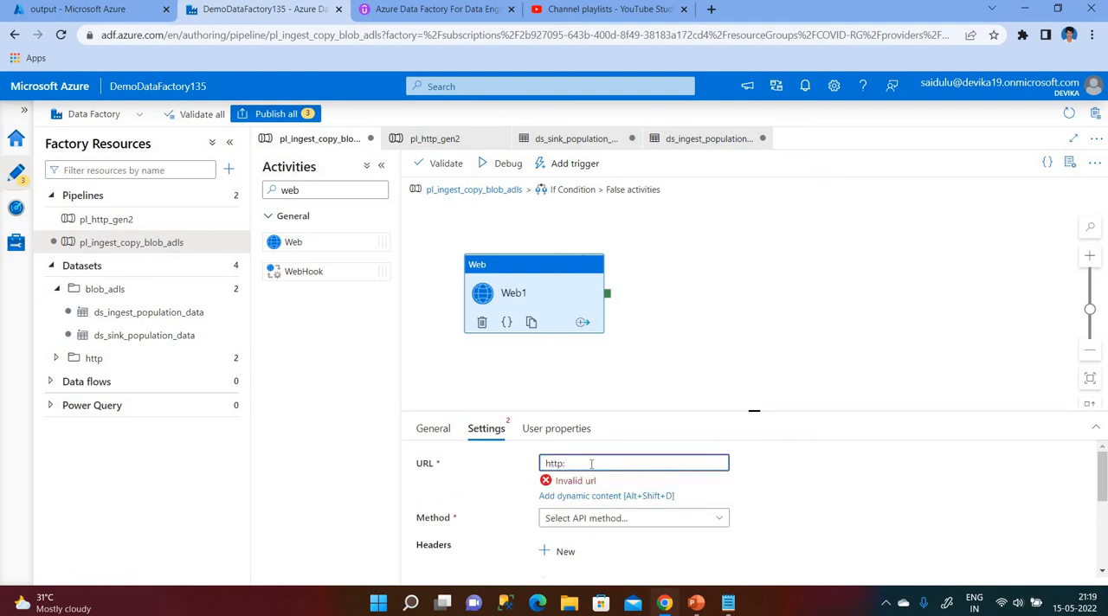
{"action": "type", "text": "//democue"}
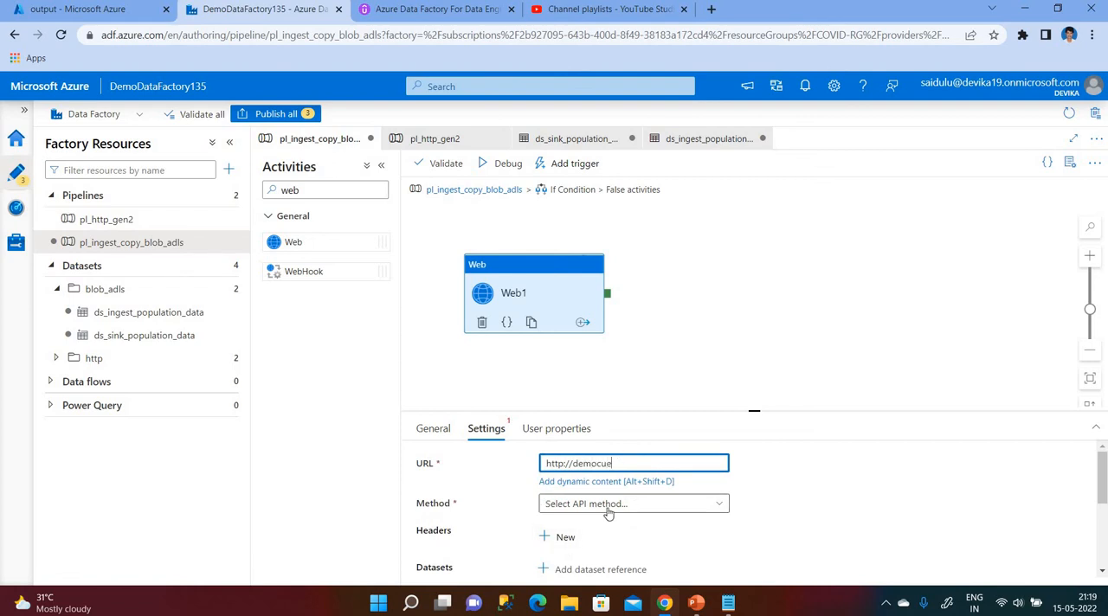
Set the Web activity's method to POST and enter demo as the request body.
{"action": "left_click", "coordinate": [602, 505]}
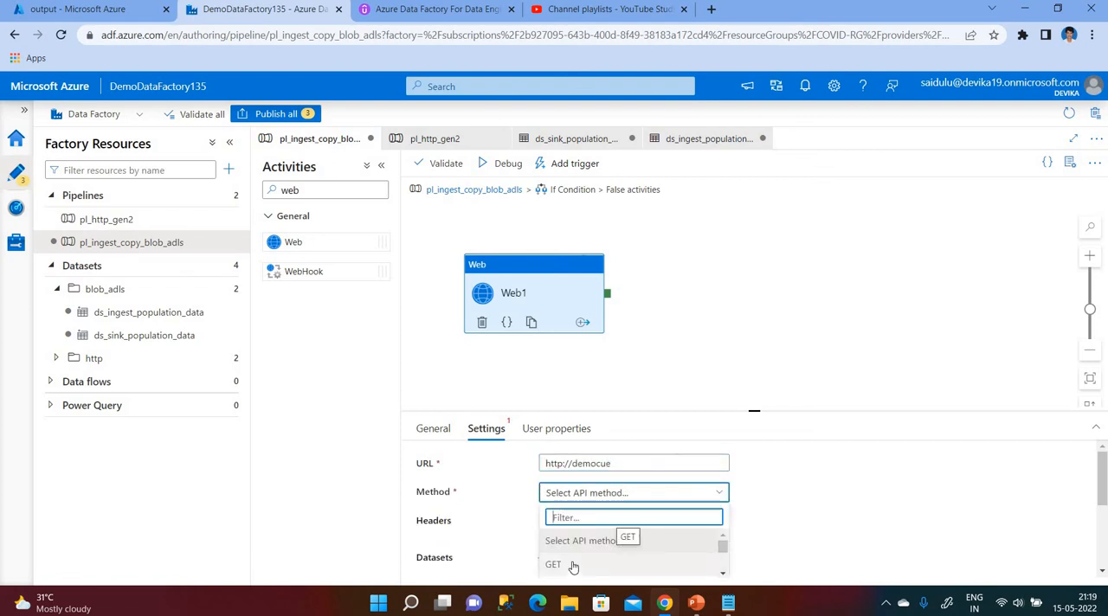
{"action": "scroll", "coordinate": [580, 563], "scroll_direction": "down", "scroll_amount": 2}
{"action": "scroll", "coordinate": [574, 568], "scroll_direction": "down", "scroll_amount": 2}
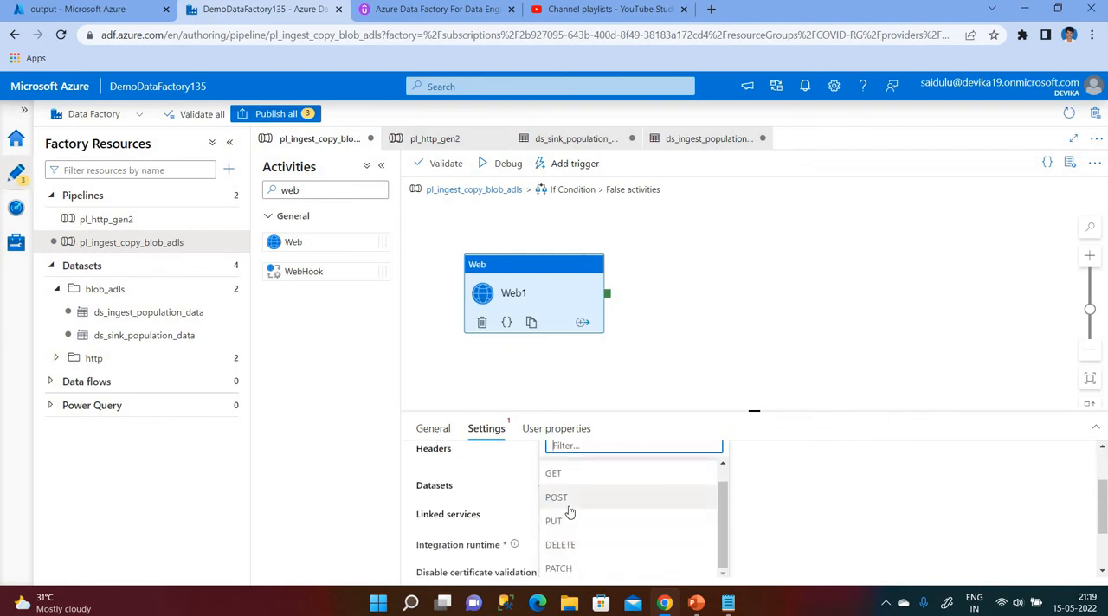
{"action": "left_click", "coordinate": [563, 503]}
{"action": "left_click", "coordinate": [605, 503]}
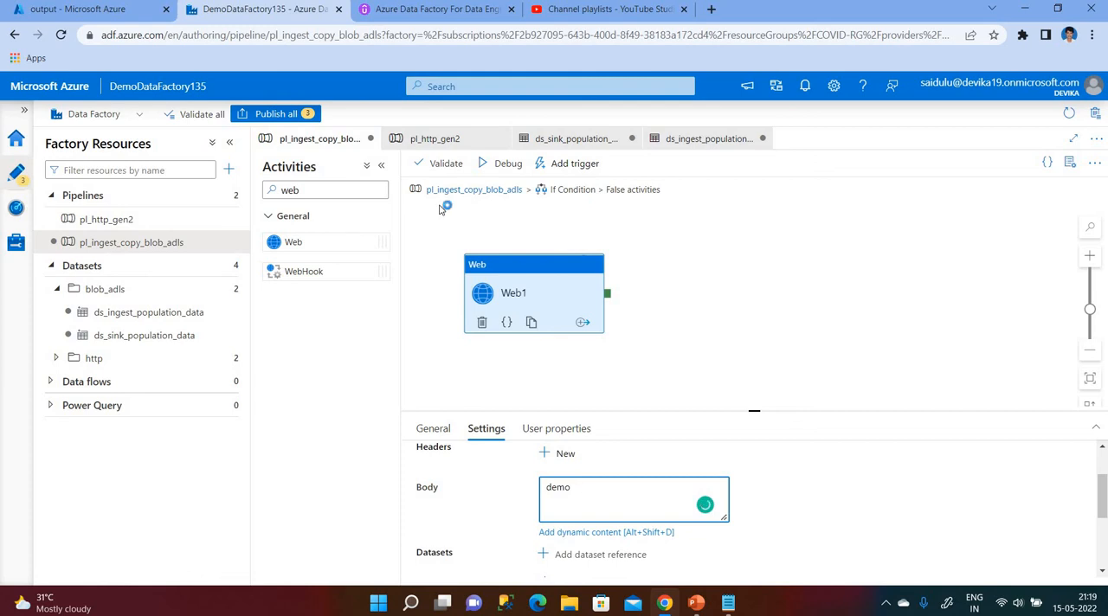
Validate the pipeline, dismiss the validation output and return to the main pl_ingest_copy_blob_adls pipeline.
{"action": "left_click", "coordinate": [442, 163]}
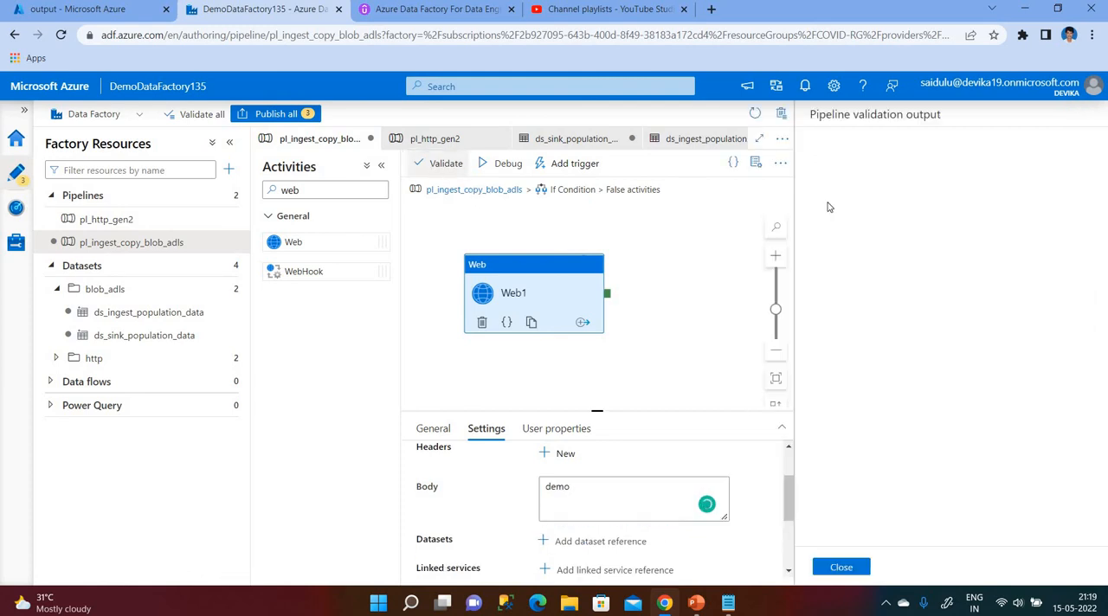
{"action": "left_click", "coordinate": [842, 567]}
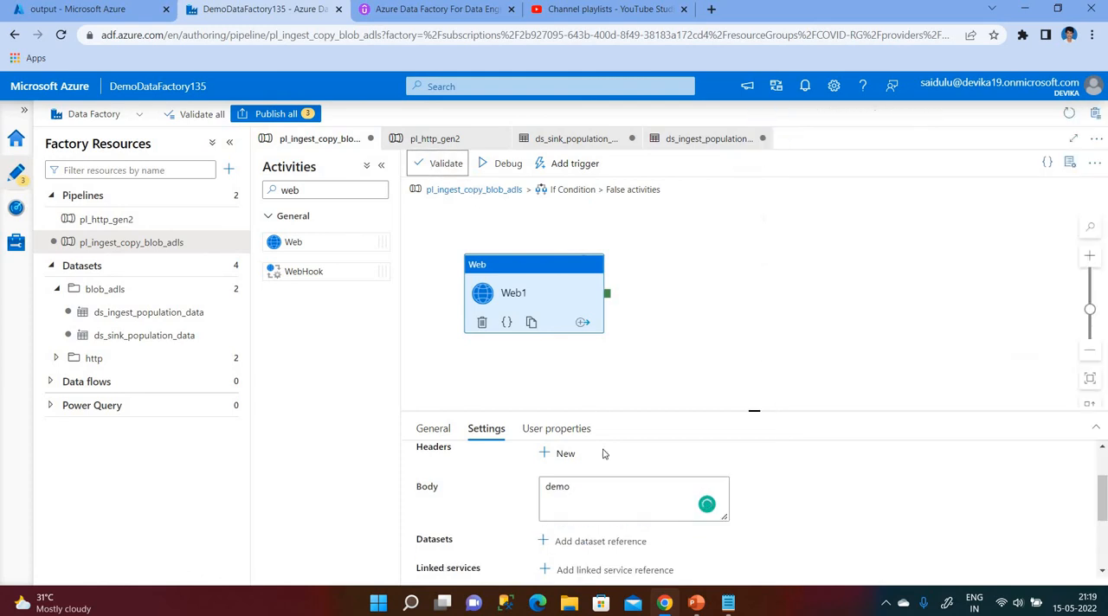
{"action": "left_click", "coordinate": [453, 190]}
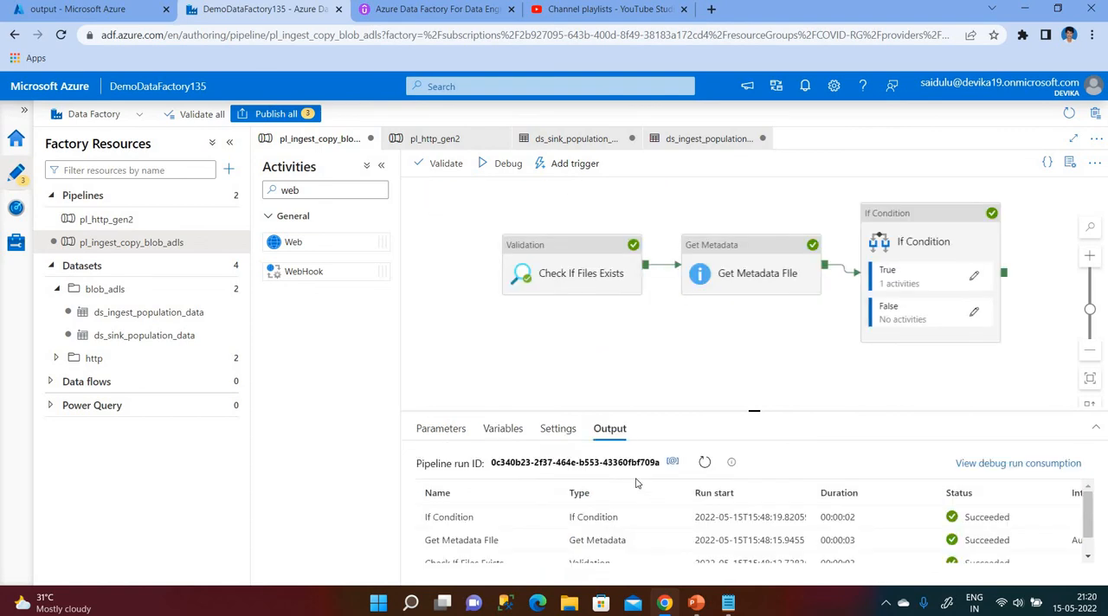
Check the column count compared in the If Condition's equals expression and accept the expression as it is.
{"action": "left_click", "coordinate": [488, 430]}
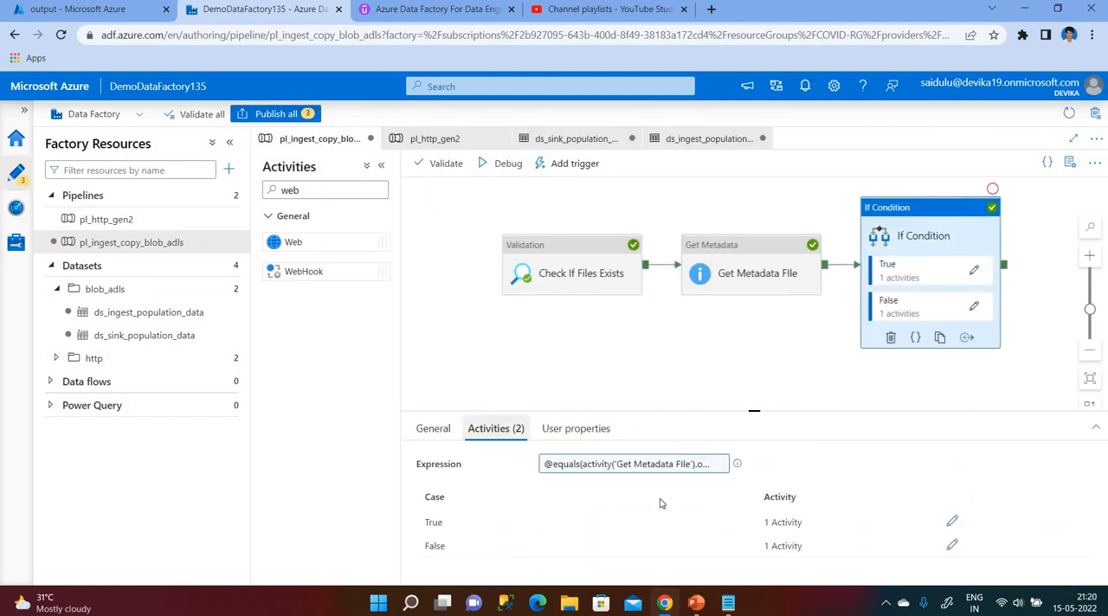
{"action": "left_click", "coordinate": [675, 472]}
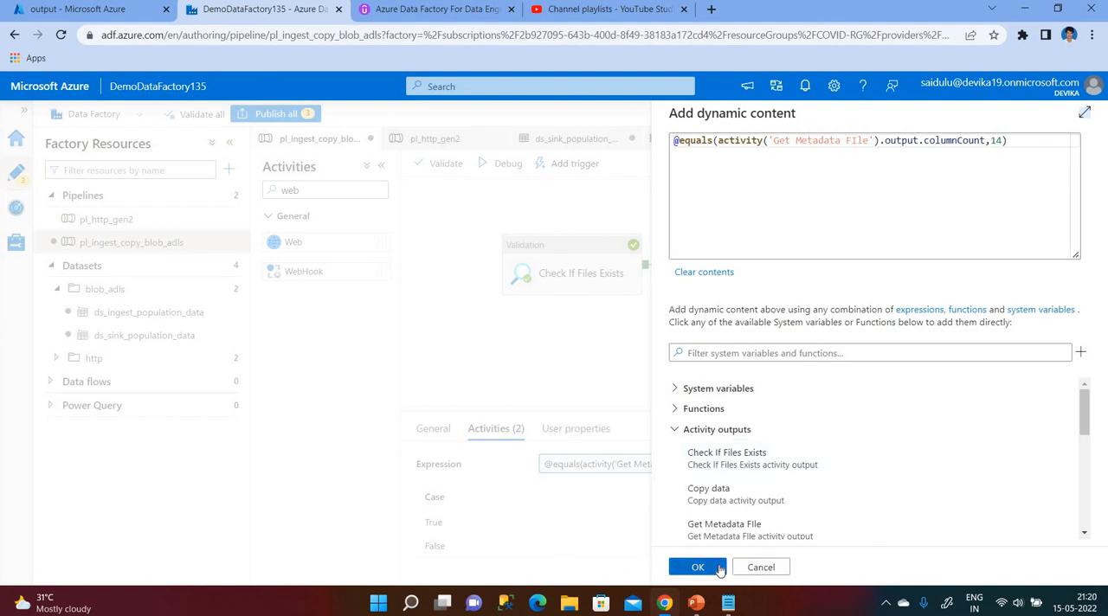
{"action": "left_click", "coordinate": [719, 567]}
Debug the pipeline with the new False activity, enlarge the run output and refresh the activity statuses.
{"action": "left_click", "coordinate": [491, 165]}
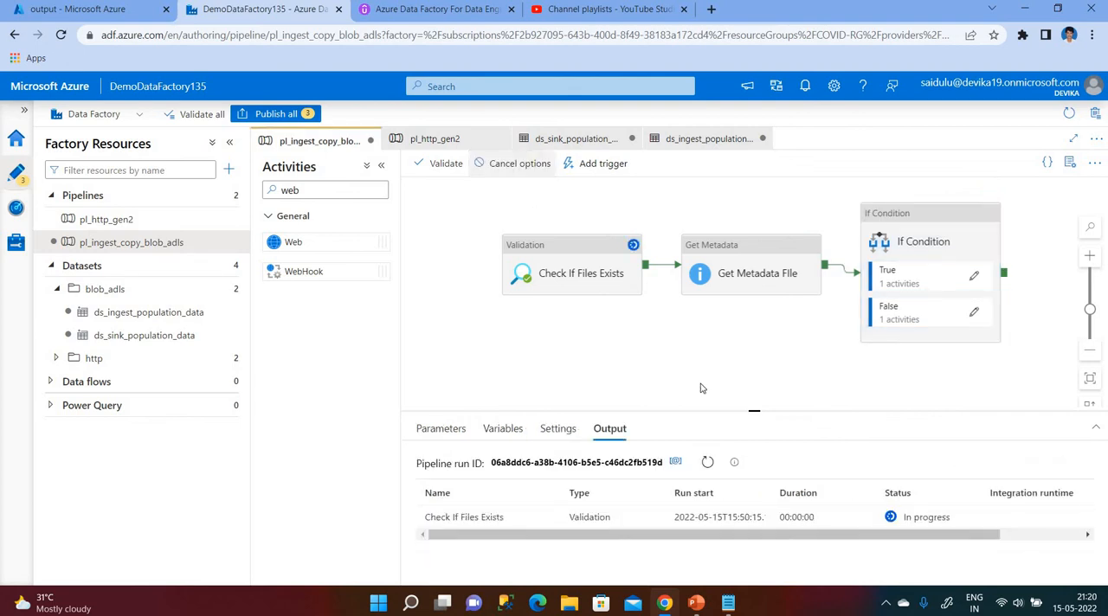
{"action": "left_click", "coordinate": [1096, 428]}
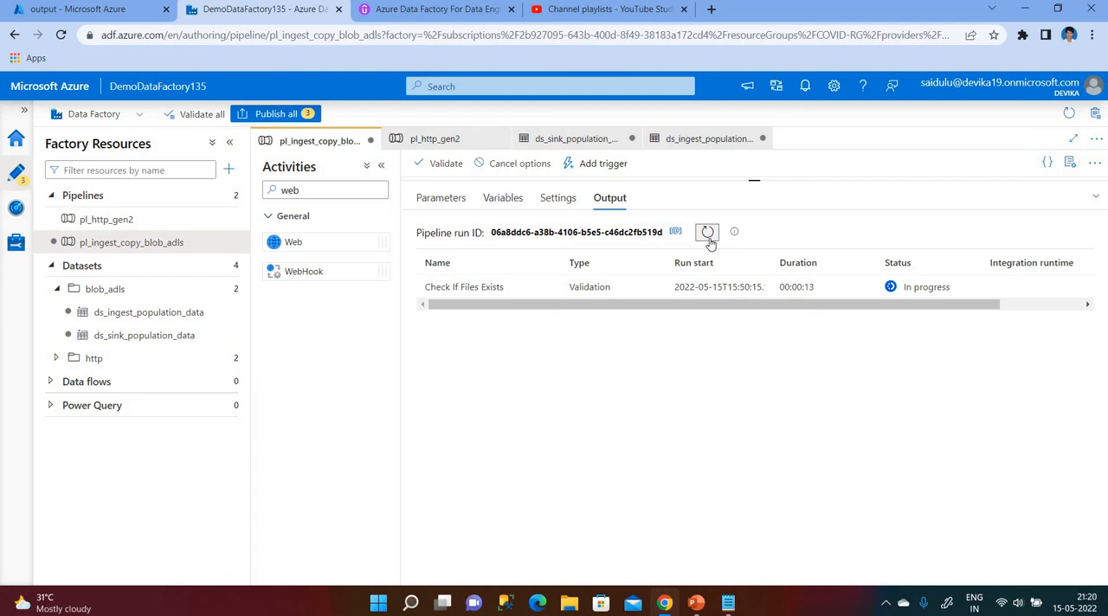
{"action": "left_click", "coordinate": [708, 242]}
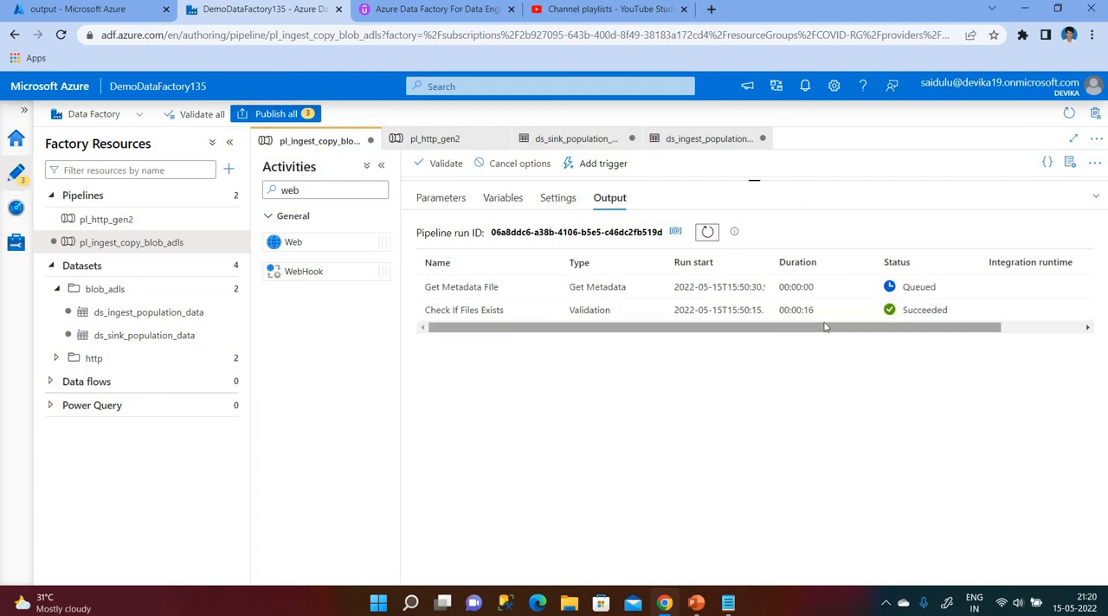
{"action": "left_click", "coordinate": [706, 234]}
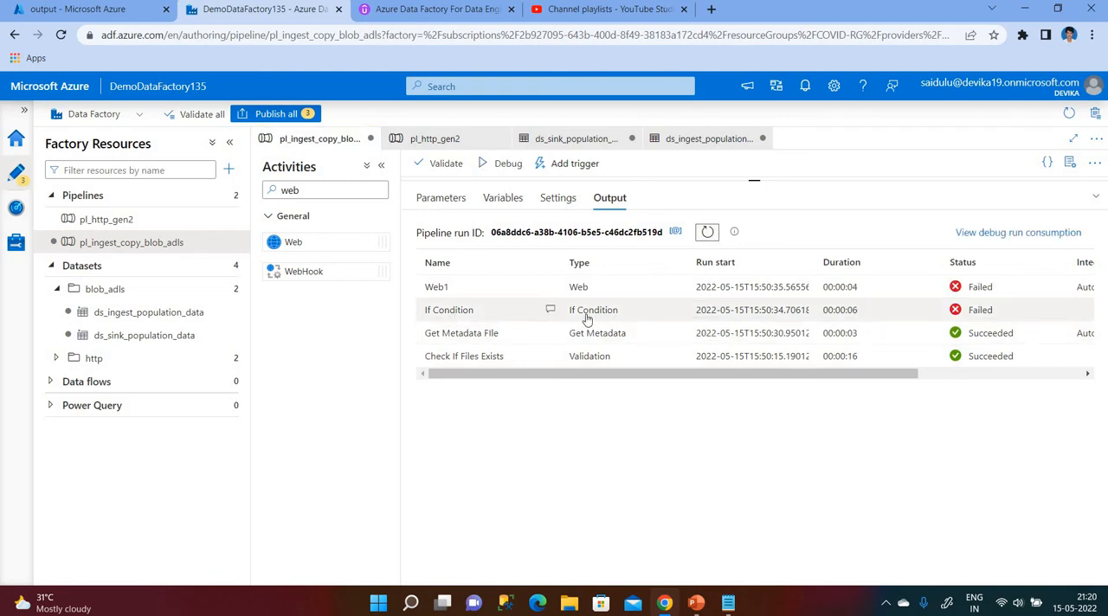
Read the error details of the If Condition and Web1 activities in the debug run output.
{"action": "left_click", "coordinate": [550, 312]}
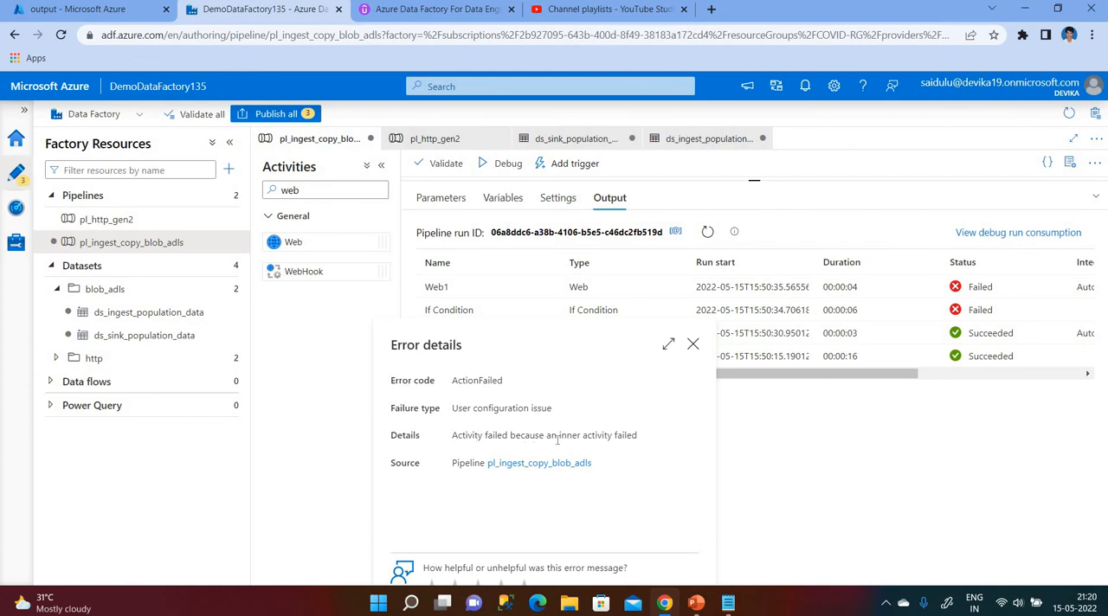
{"action": "left_click", "coordinate": [692, 344]}
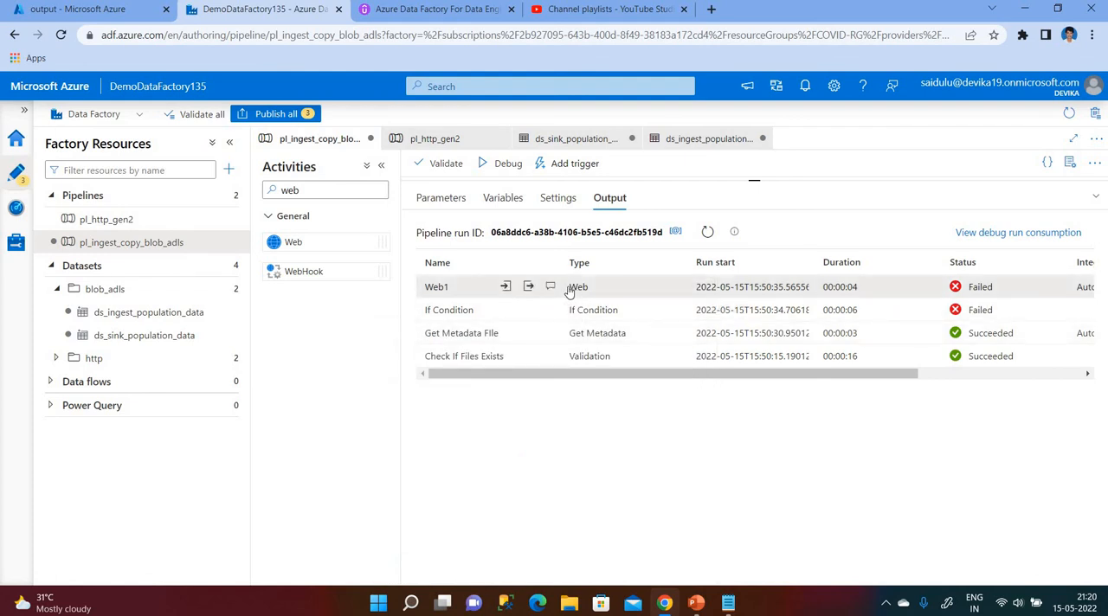
{"action": "left_click", "coordinate": [551, 286]}
{"action": "scroll", "coordinate": [540, 450], "scroll_direction": "down", "scroll_amount": 1}
{"action": "scroll", "coordinate": [485, 420], "scroll_direction": "up", "scroll_amount": 1}
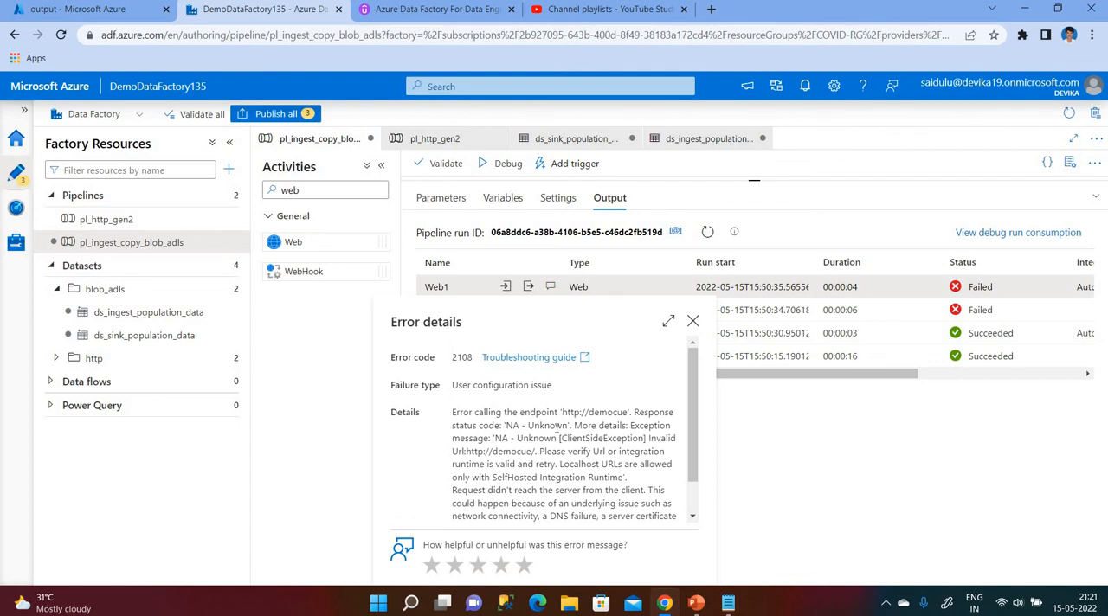
{"action": "left_click", "coordinate": [693, 321]}
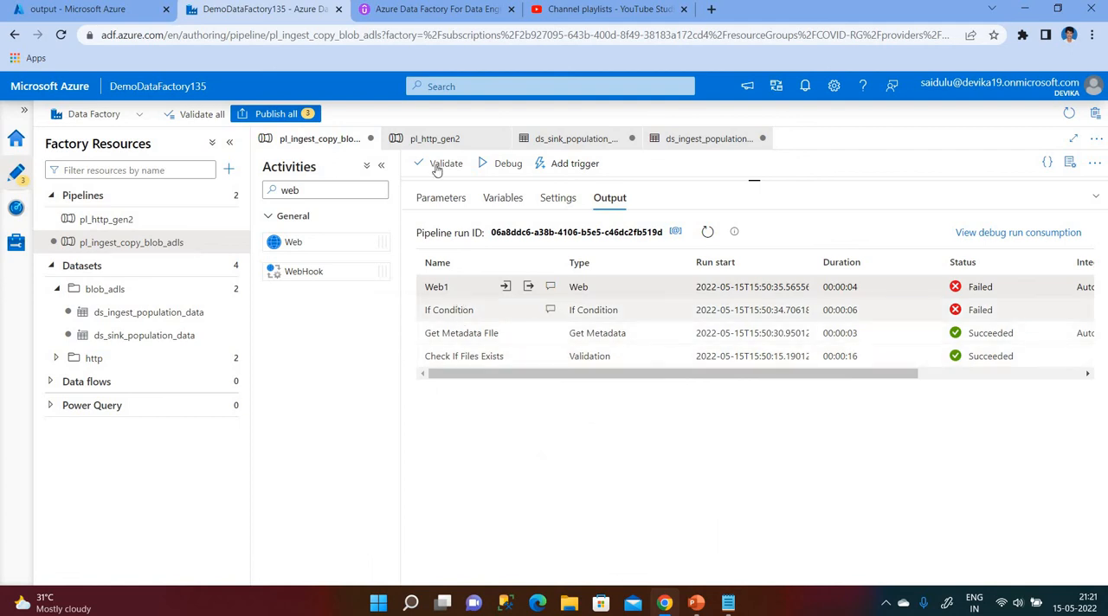
Change the column count compared in the If Condition's equals expression to 13 and accept the expression.
{"action": "left_click", "coordinate": [1098, 199]}
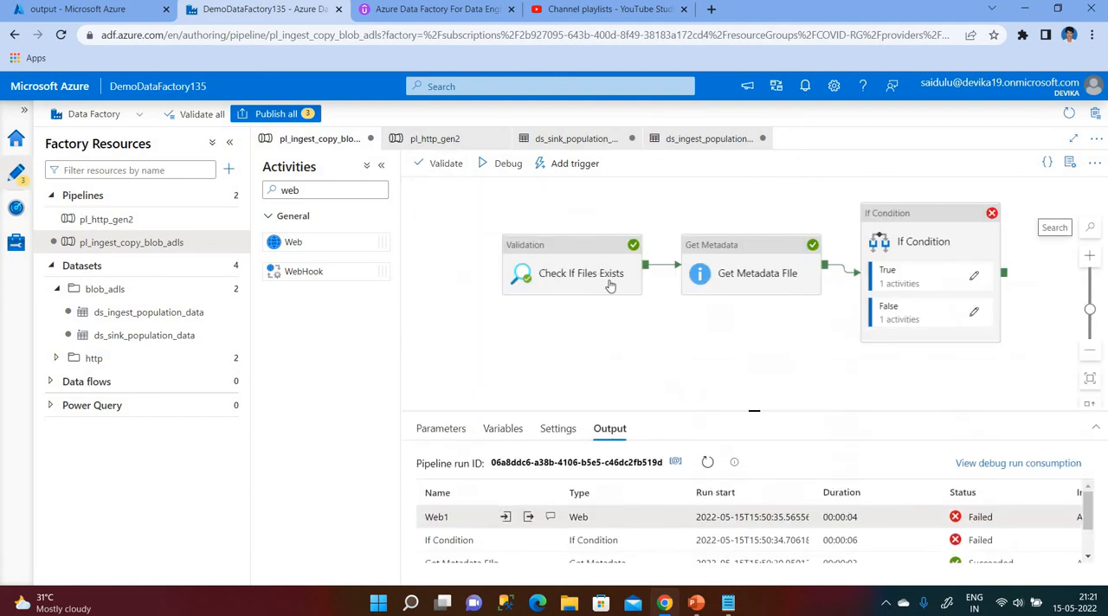
{"action": "left_click", "coordinate": [733, 276]}
{"action": "left_click", "coordinate": [969, 267]}
{"action": "left_click", "coordinate": [640, 465]}
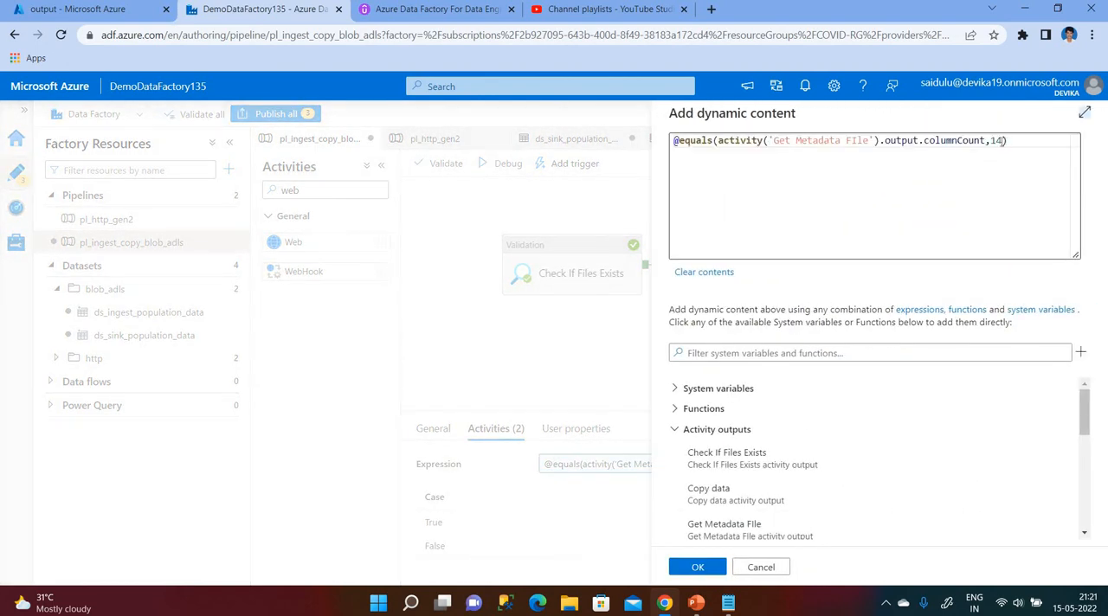
{"action": "key", "text": "BackSpace"}
{"action": "type", "text": "3"}
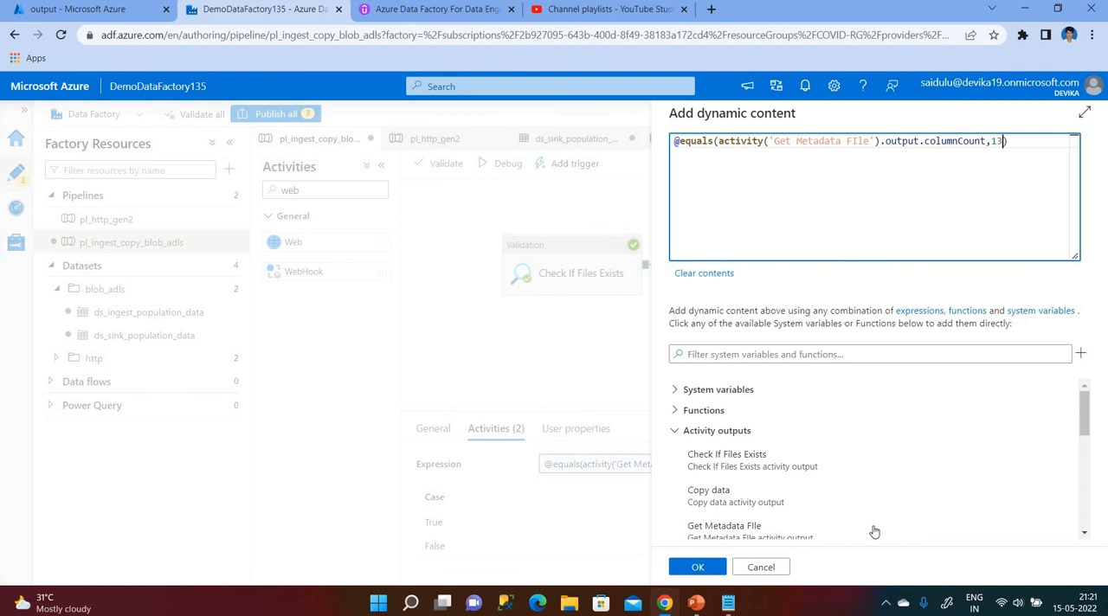
{"action": "left_click", "coordinate": [706, 577]}
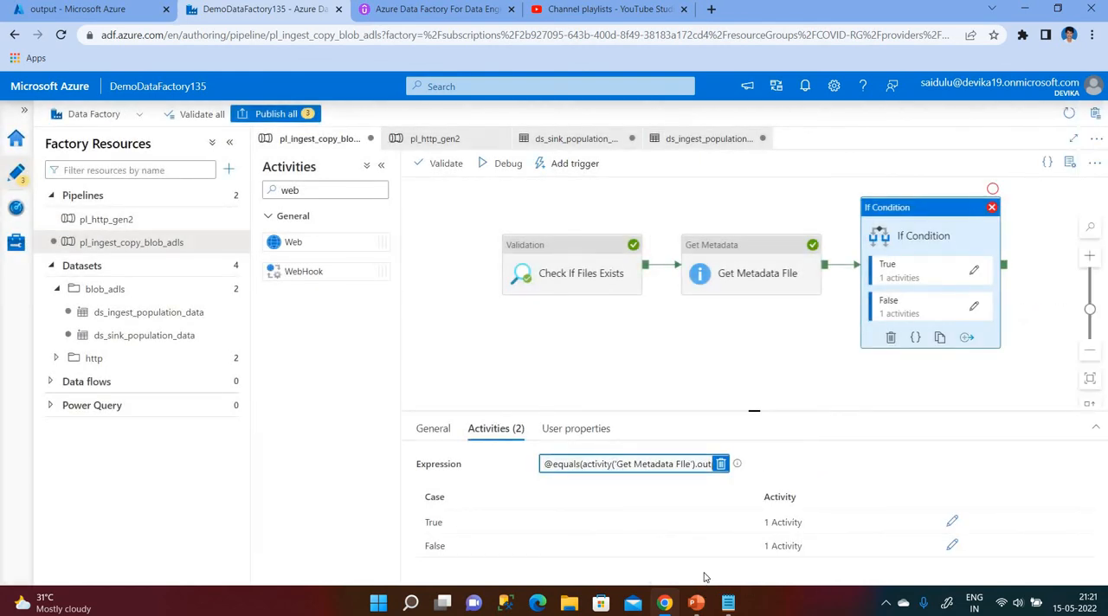